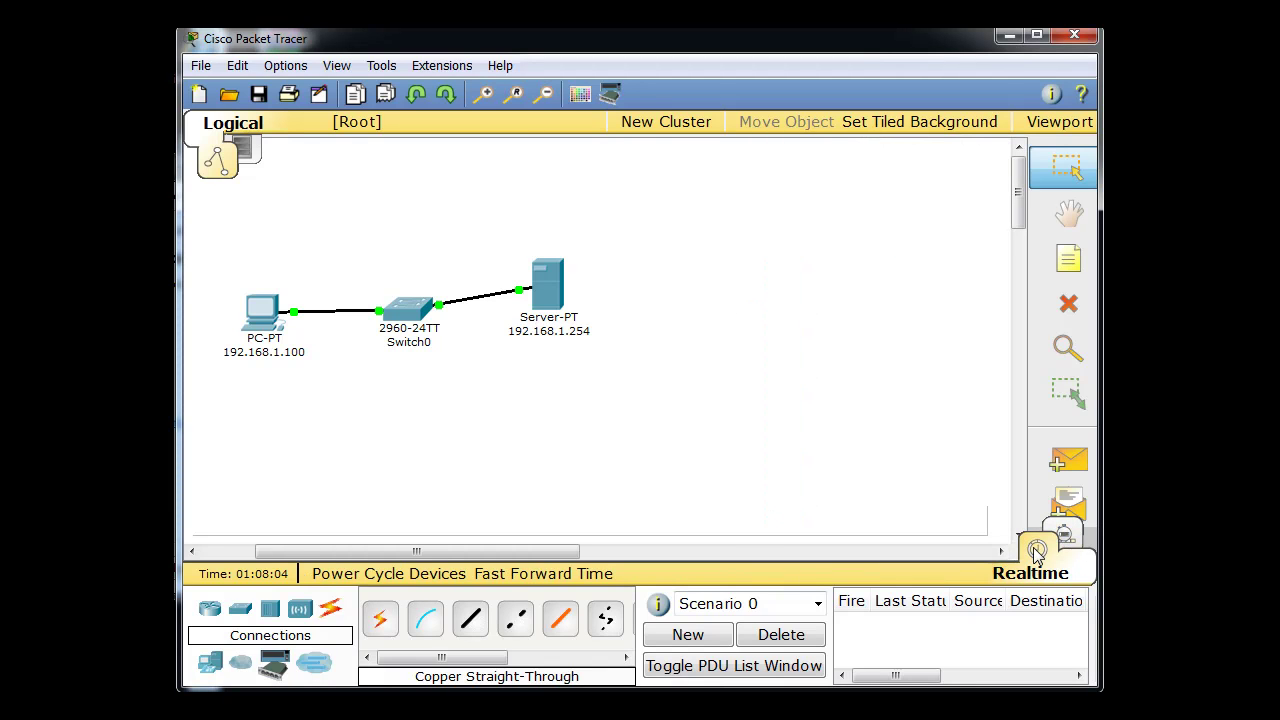
Scroll the Logical workspace left so the PC, switch and server sit centred
left_click_drag(513, 558, 456, 561)
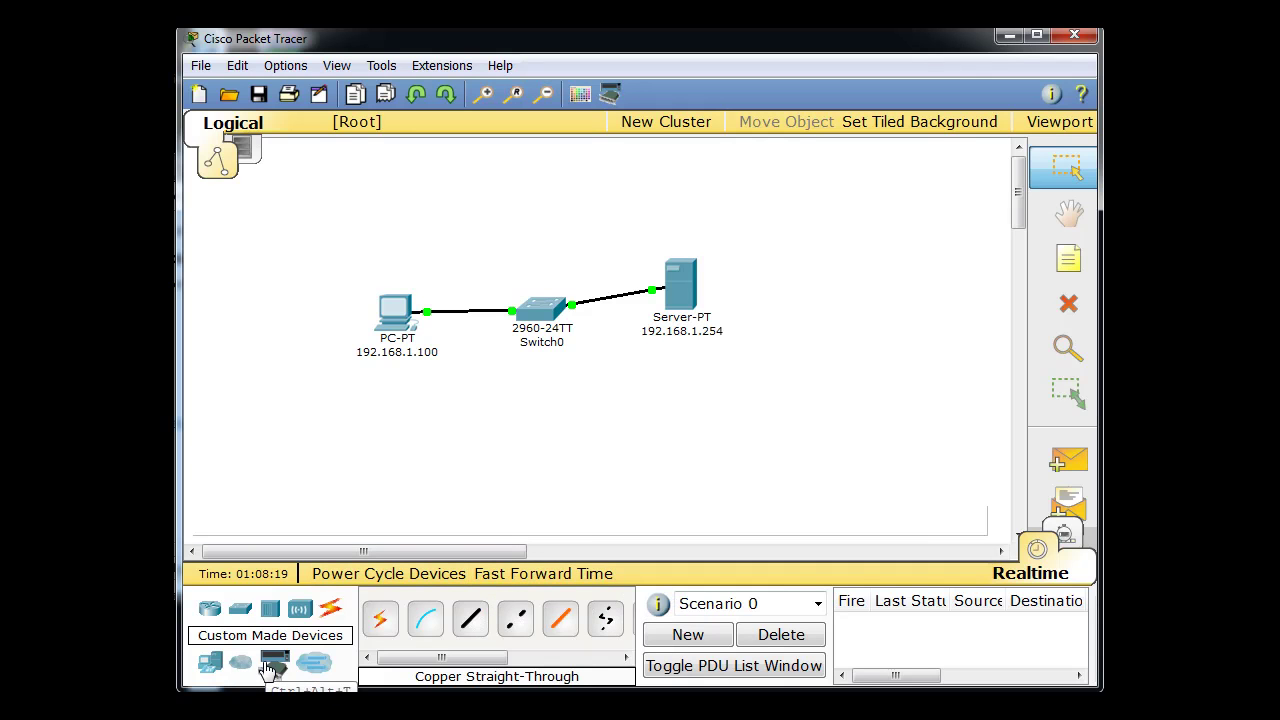
Place a Linksys-WRT300N wireless router from Wireless Devices below the switch and server
left_click(213, 668)
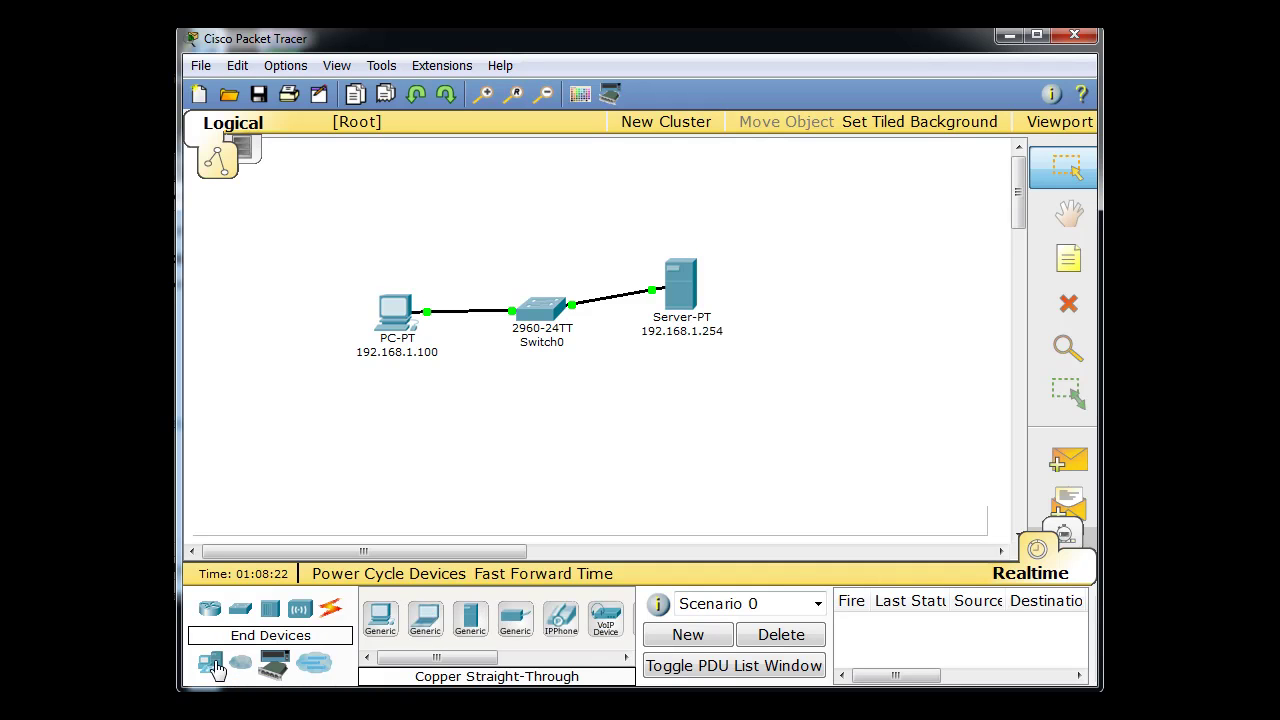
left_click(210, 610)
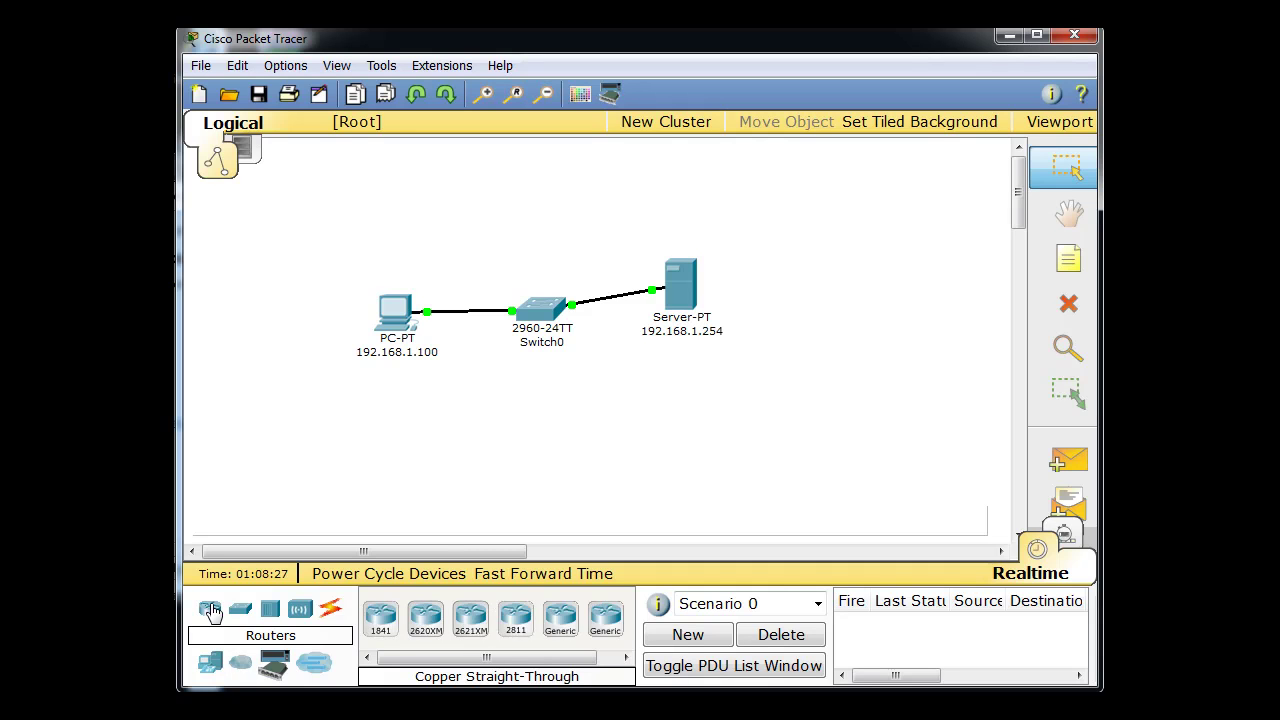
left_click(300, 611)
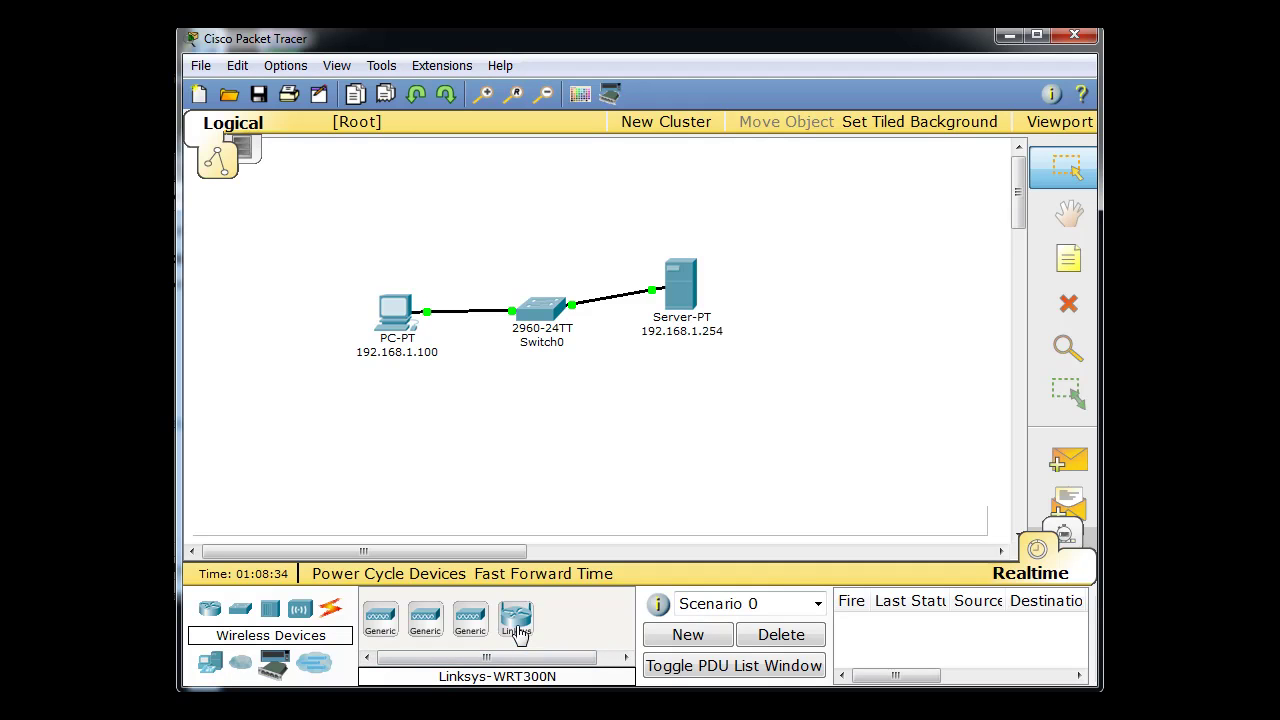
left_click_drag(517, 630, 648, 427)
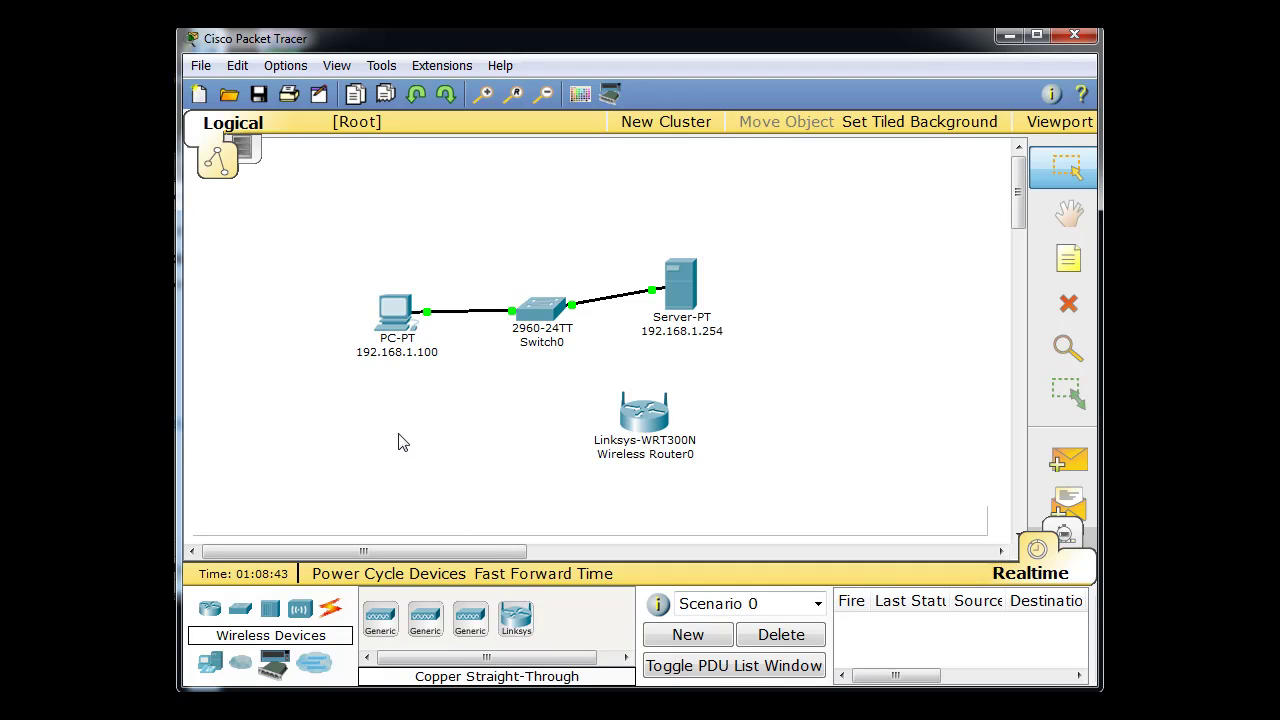
Replace the router's 'Wireless Router0' label with '192.168.1.1'
mouse_move(660, 430)
left_click(658, 456)
left_click_drag(683, 458, 547, 454)
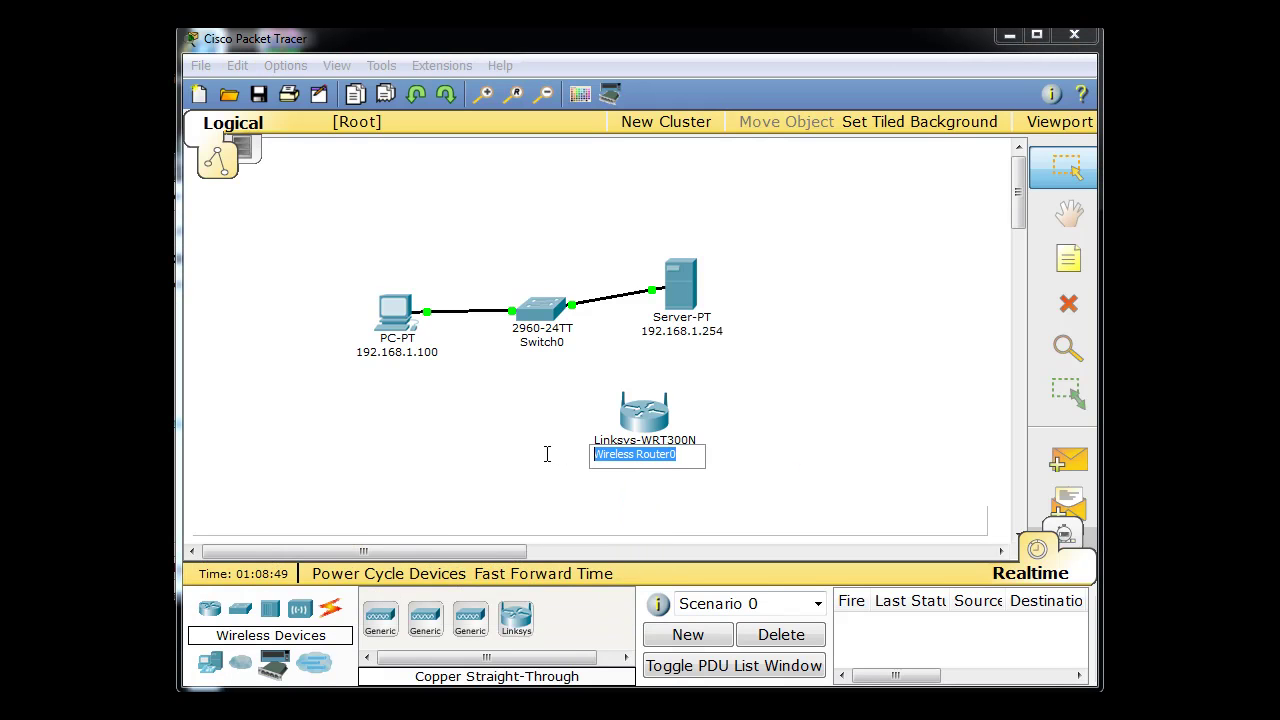
type("19")
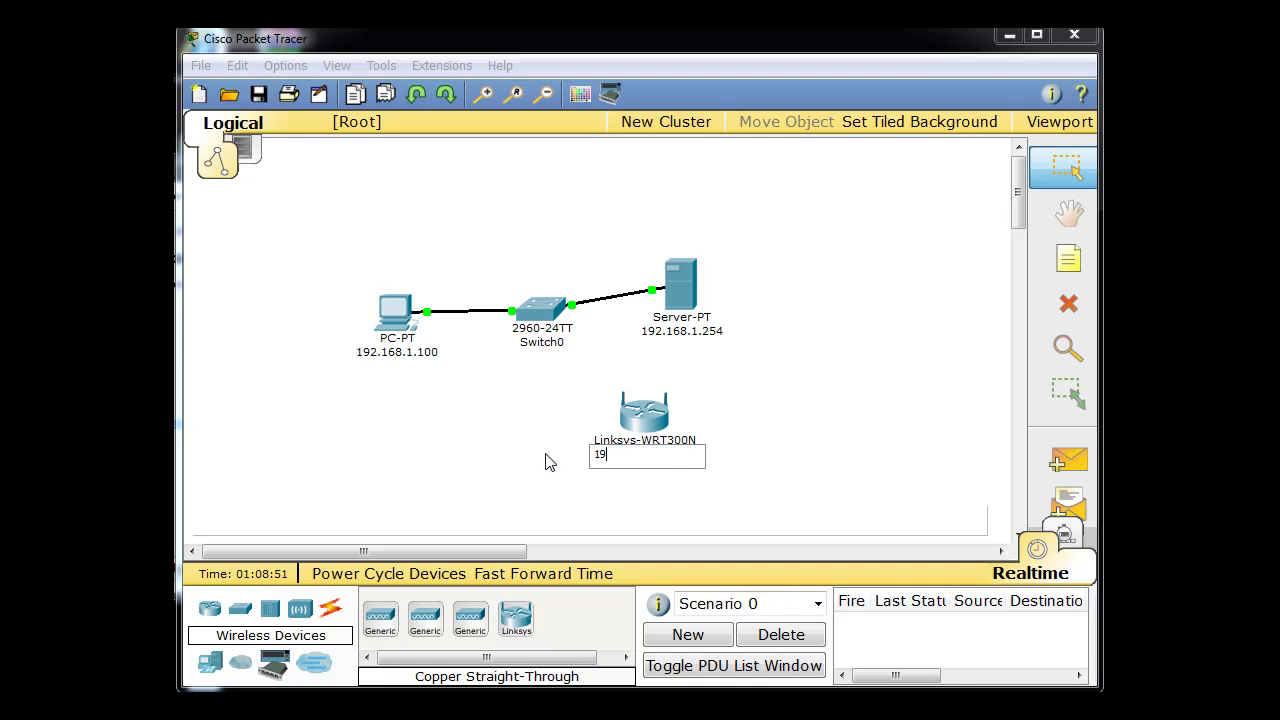
type("2.1")
type("68.1.1")
left_click(752, 432)
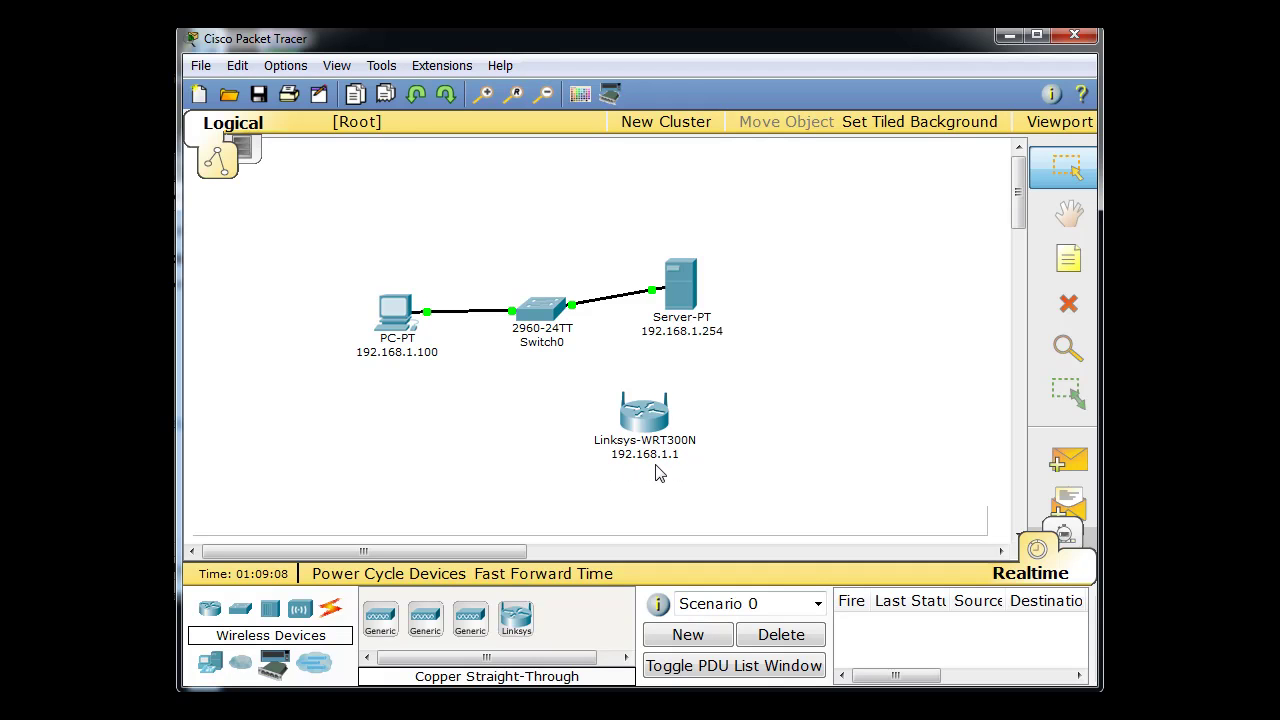
Place a Generic Cloud-PT right of the router and align both at the same height
left_click(240, 666)
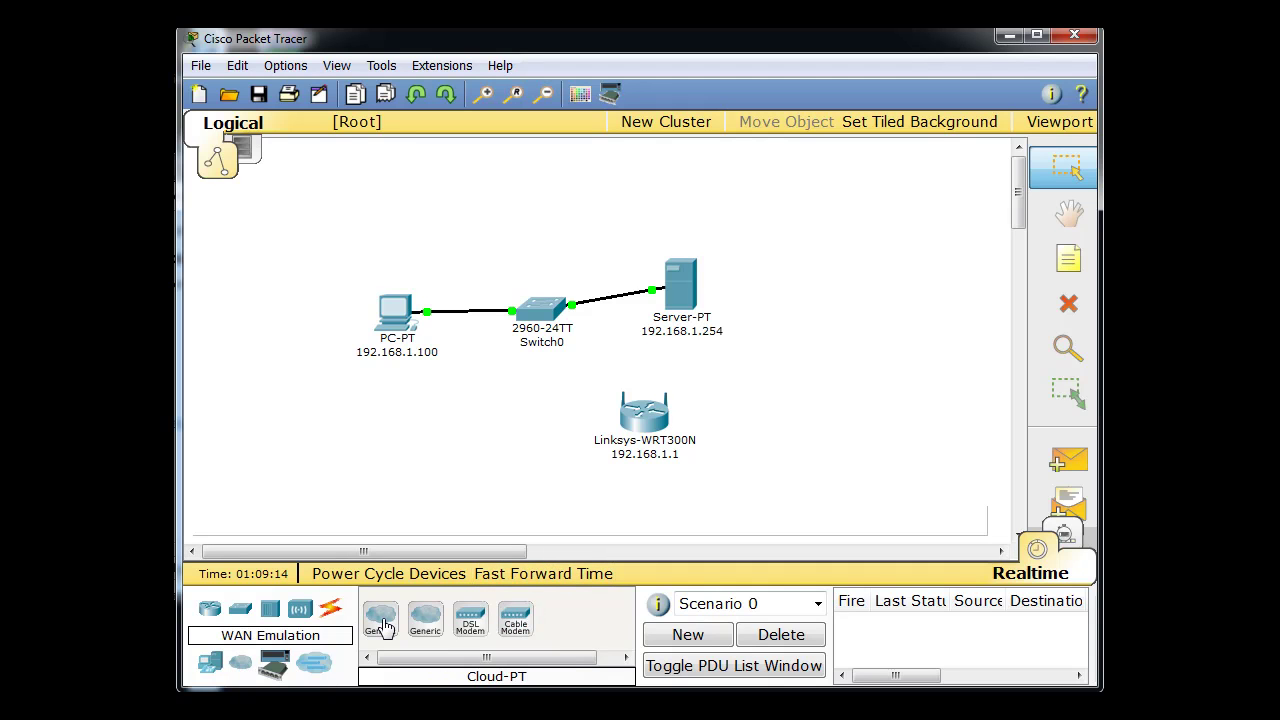
left_click_drag(384, 626, 795, 466)
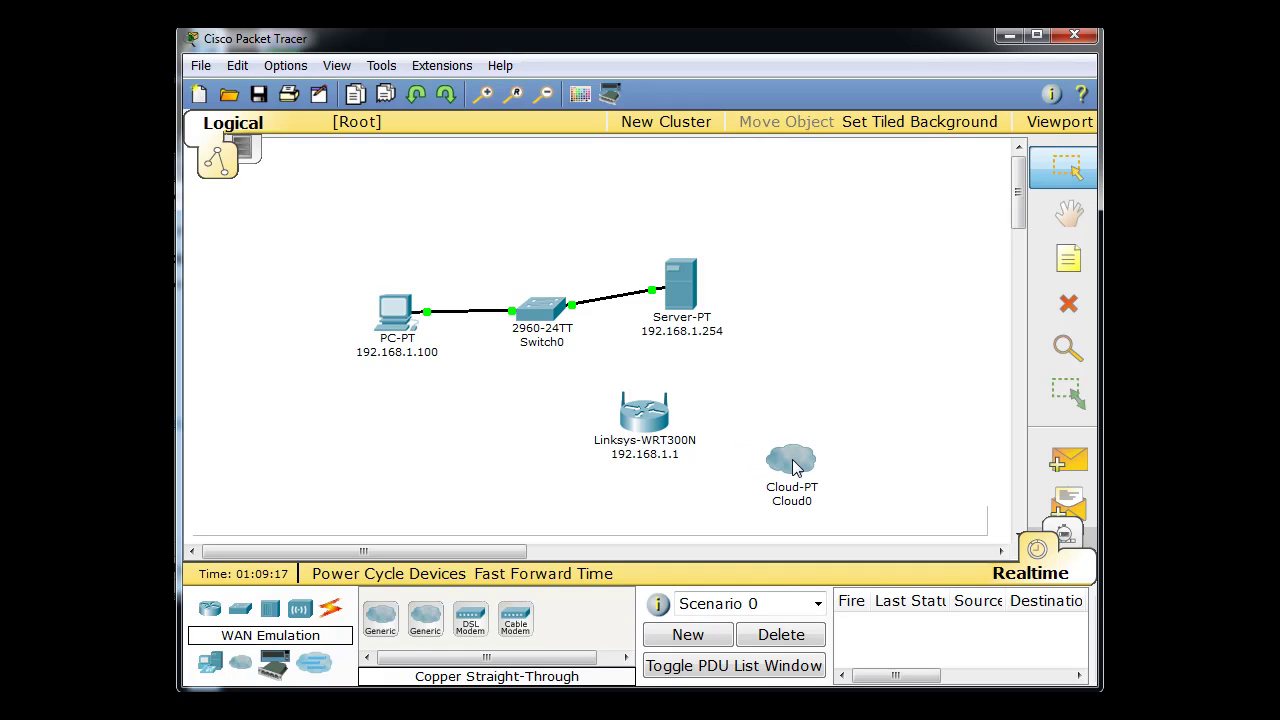
left_click_drag(630, 420, 636, 405)
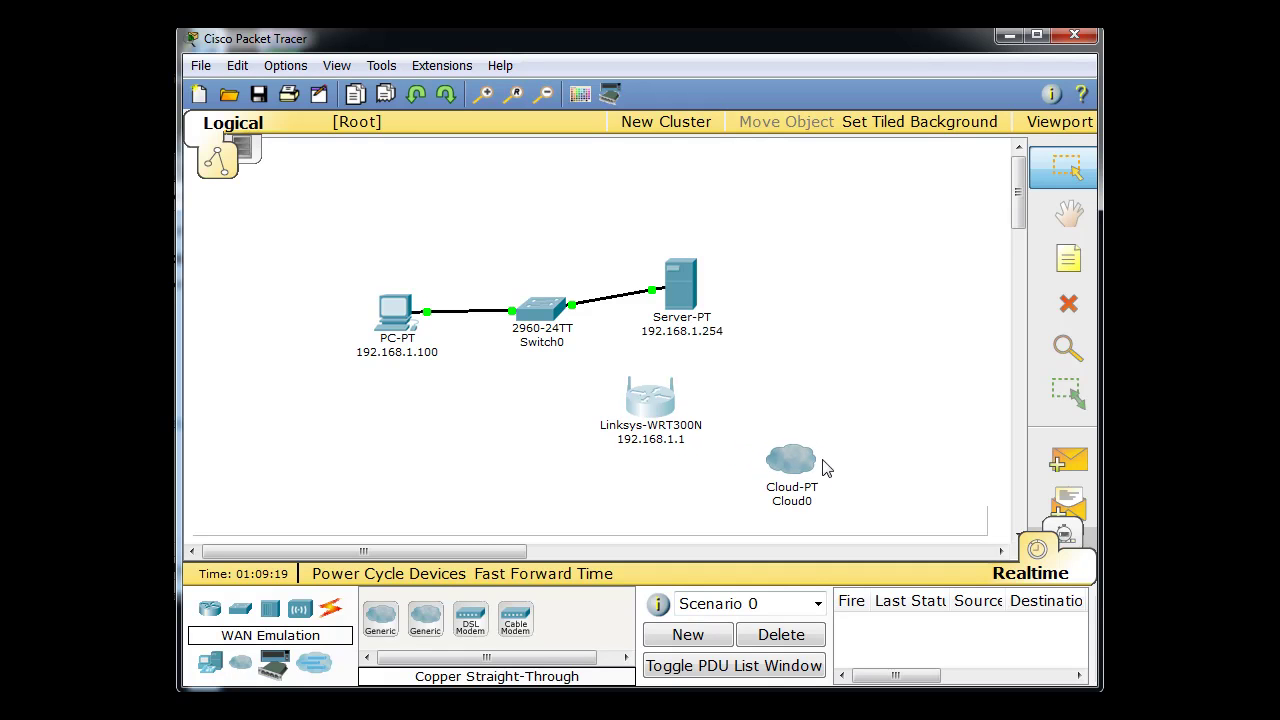
left_click_drag(800, 470, 797, 452)
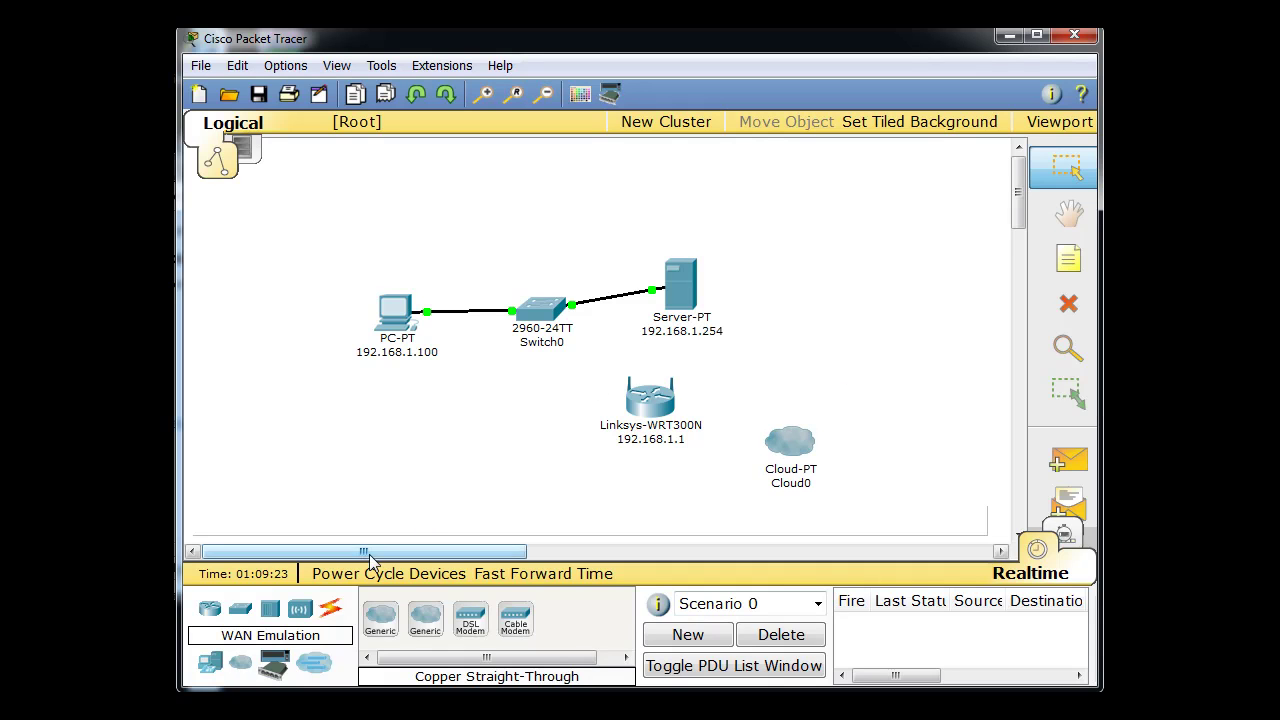
left_click(330, 612)
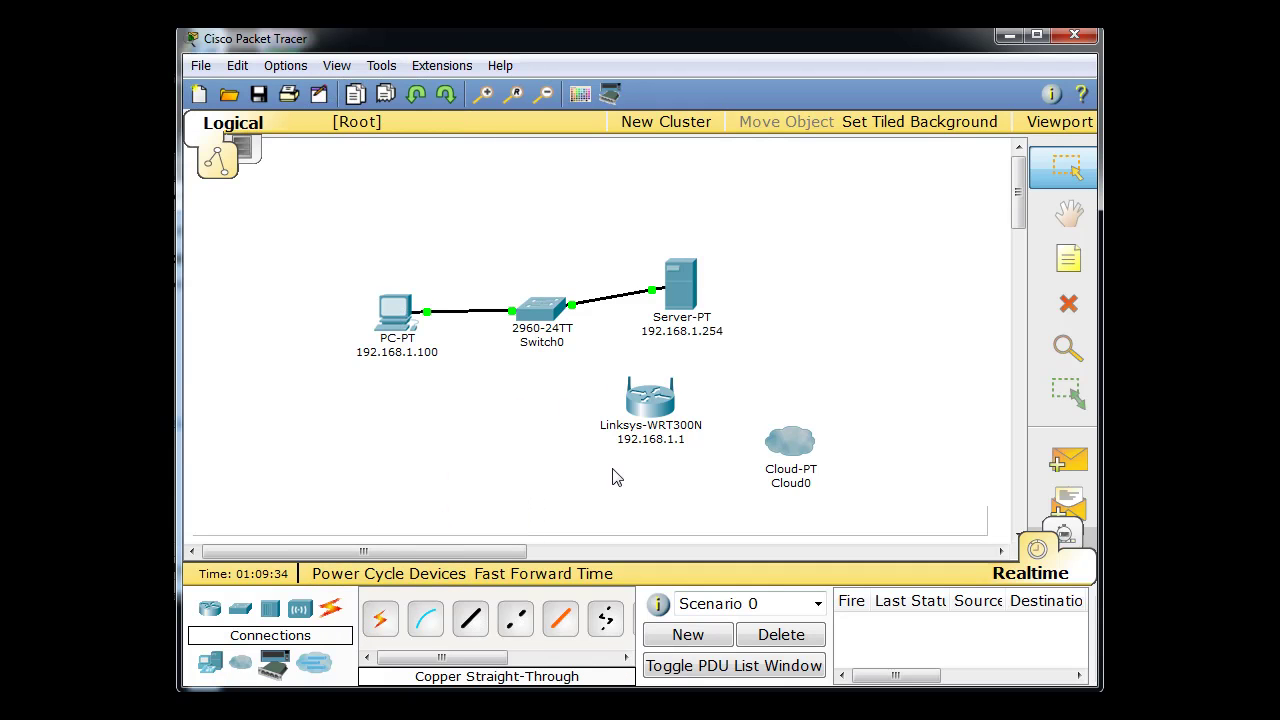
Cable Switch0 FastEthernet0/3 to the router's Ethernet 1 with copper straight-through
left_click(466, 628)
left_click(537, 314)
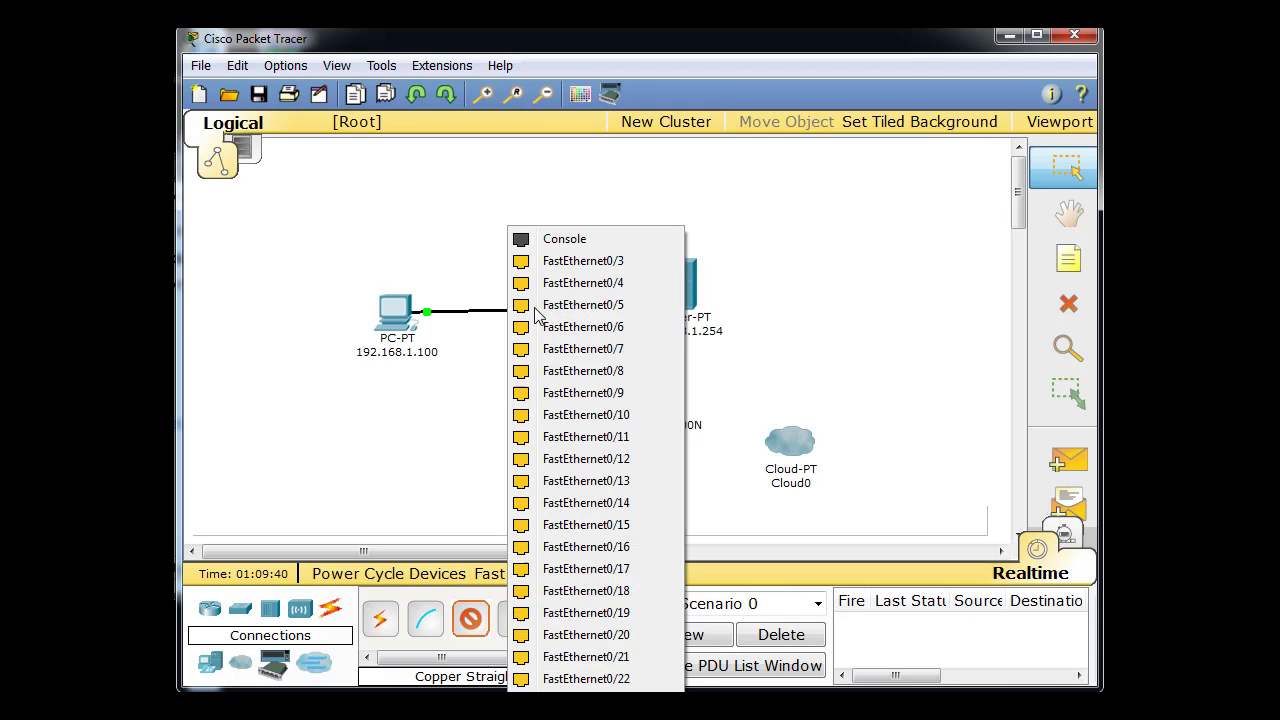
left_click(553, 265)
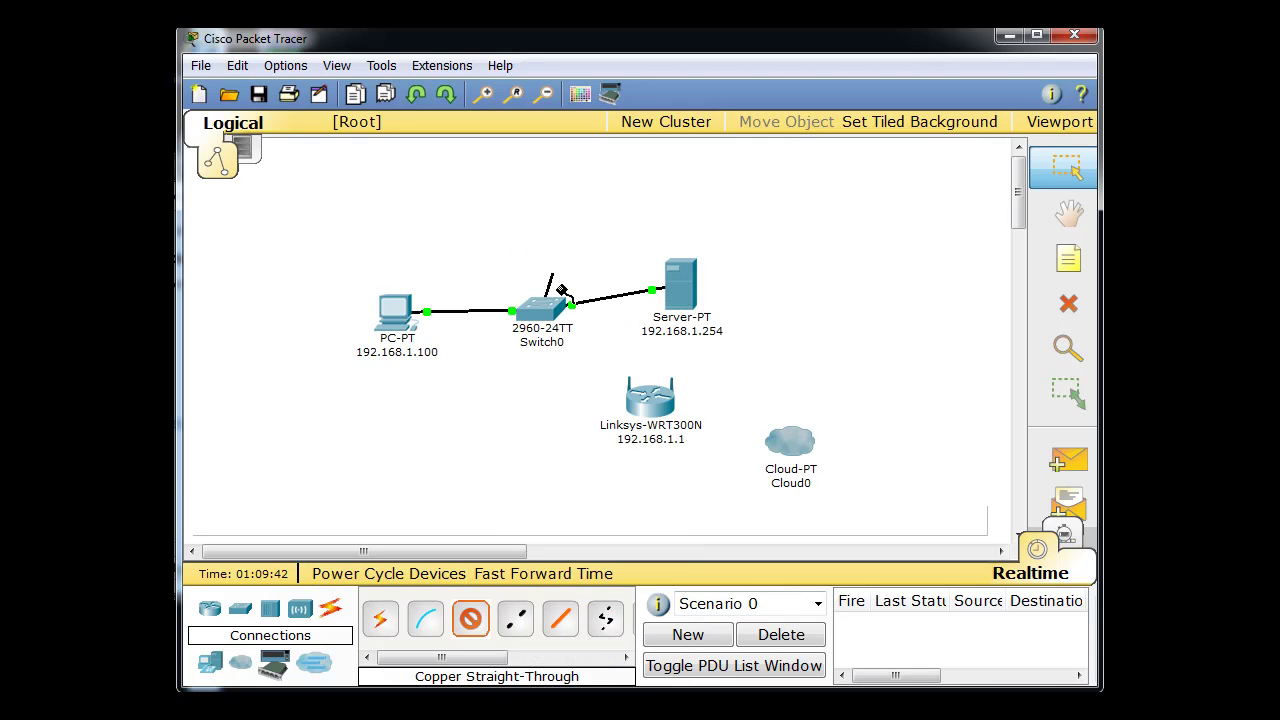
left_click(650, 403)
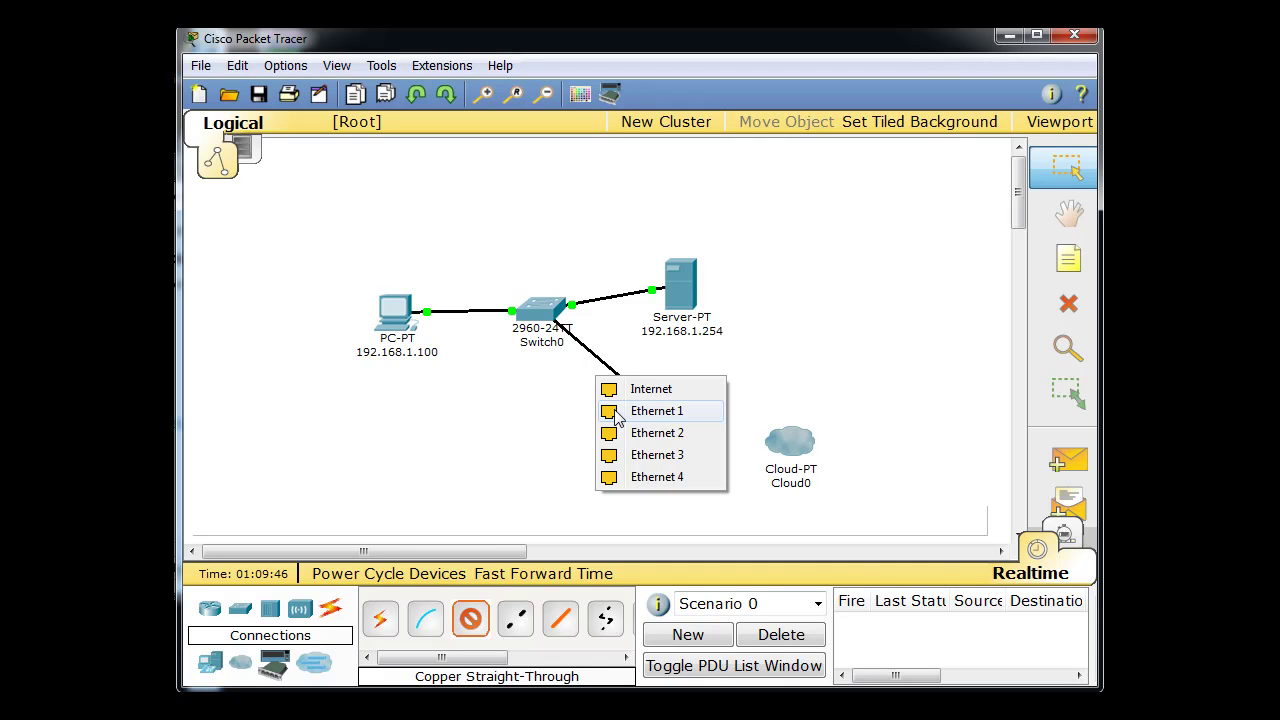
left_click(612, 411)
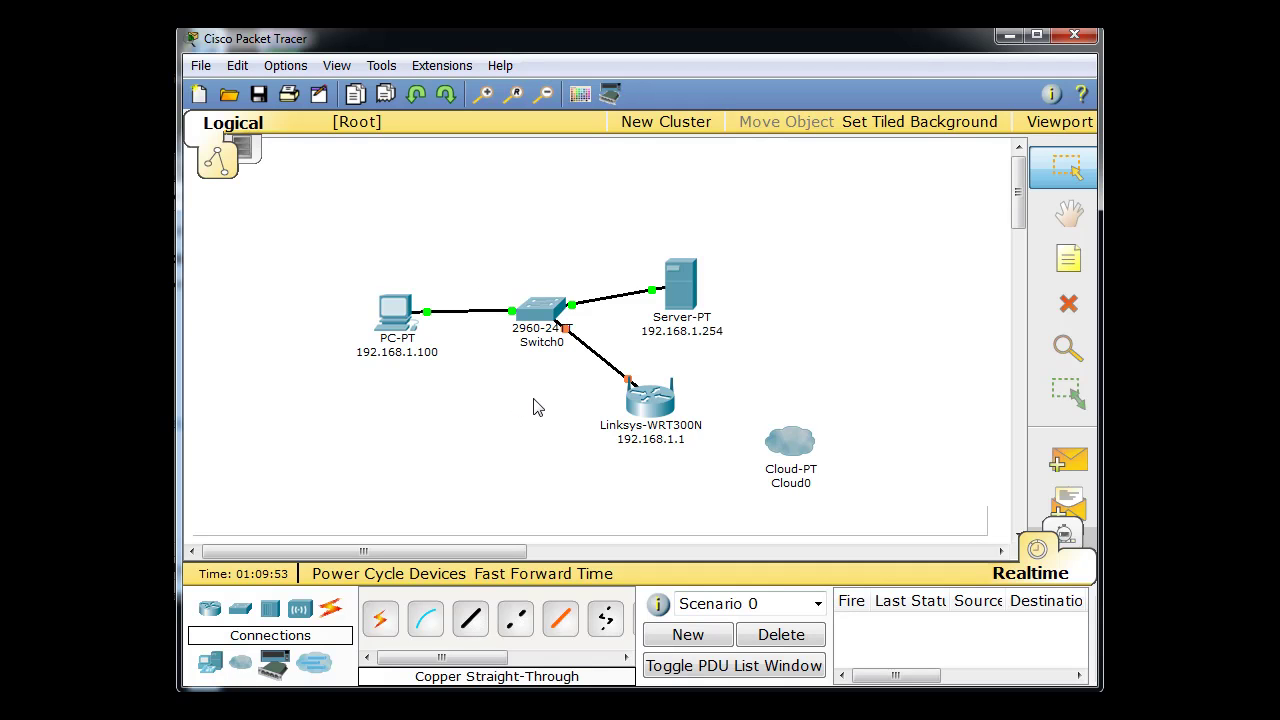
mouse_move(652, 418)
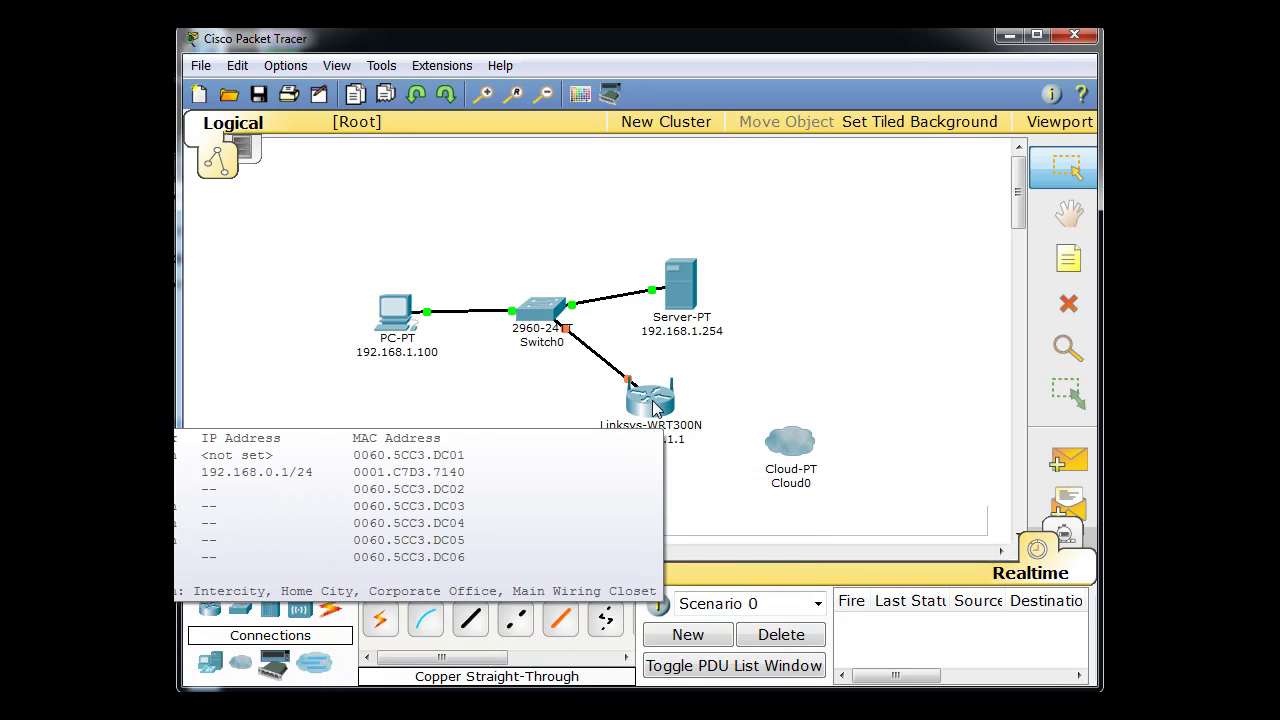
mouse_move(777, 450)
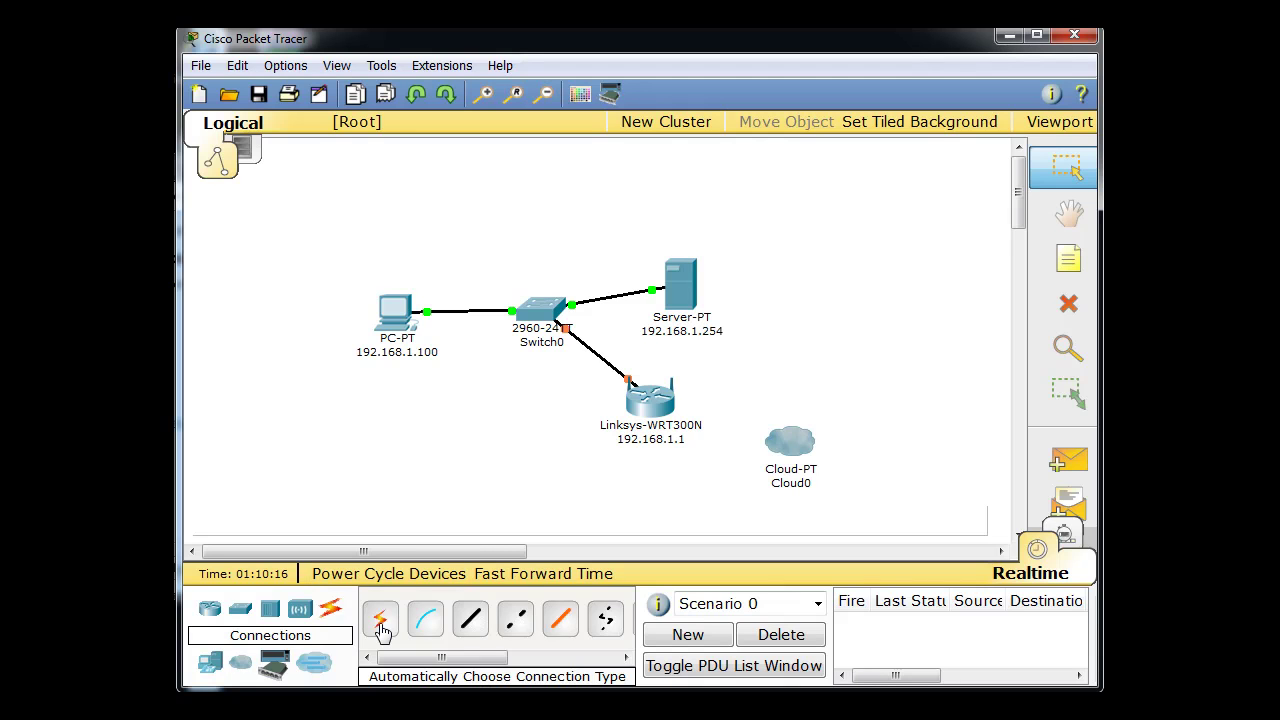
Link the wireless router to Cloud0 using the automatic connection-type cable
left_click(381, 624)
left_click(657, 403)
left_click(793, 445)
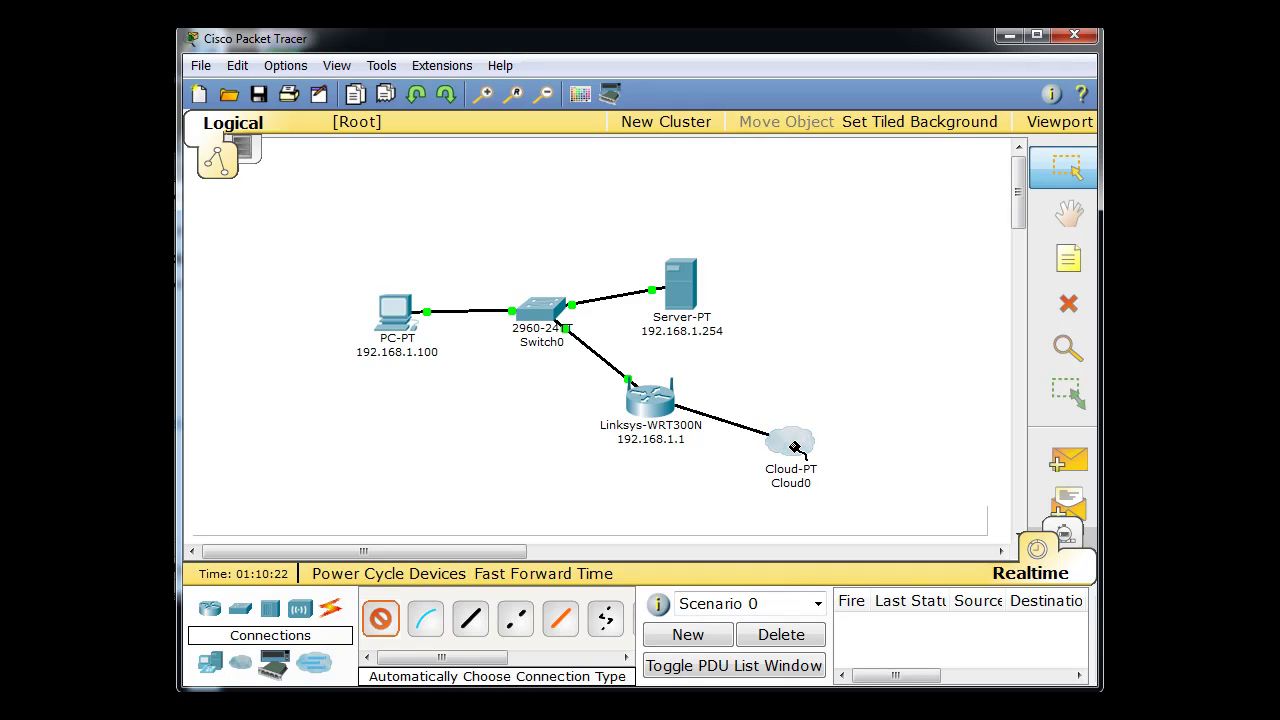
left_click(793, 445)
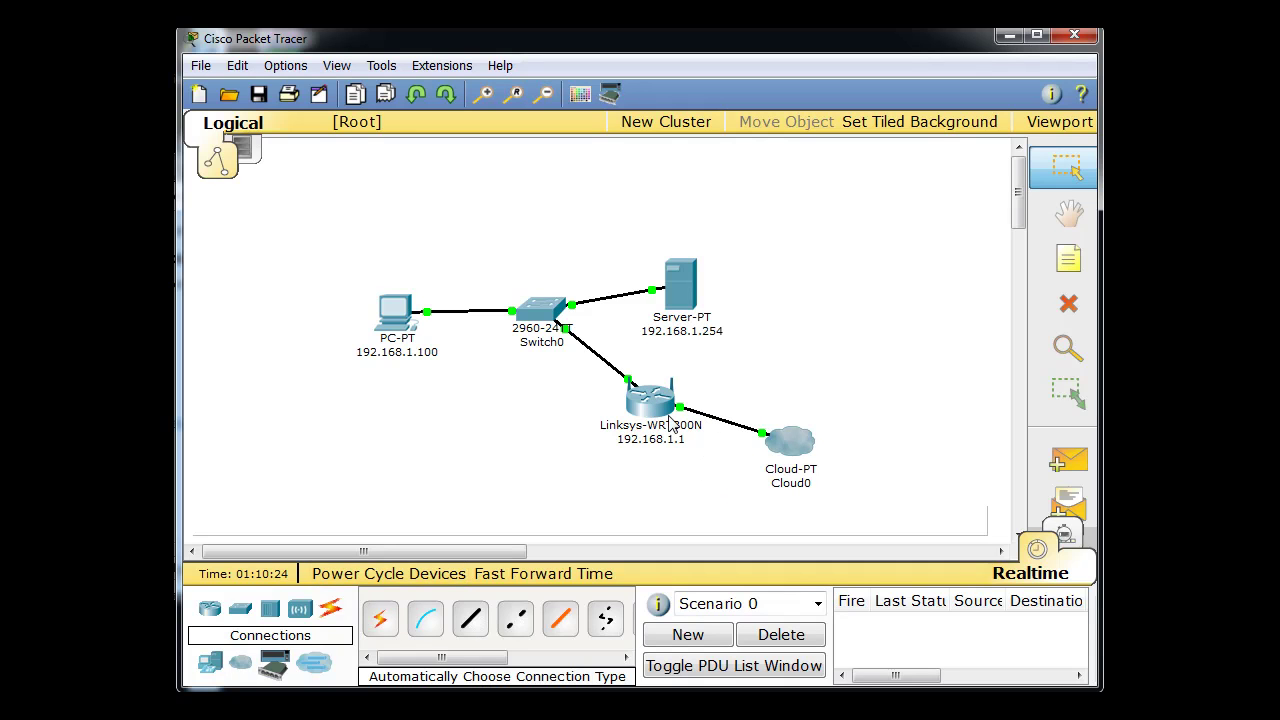
mouse_move(659, 415)
mouse_move(700, 420)
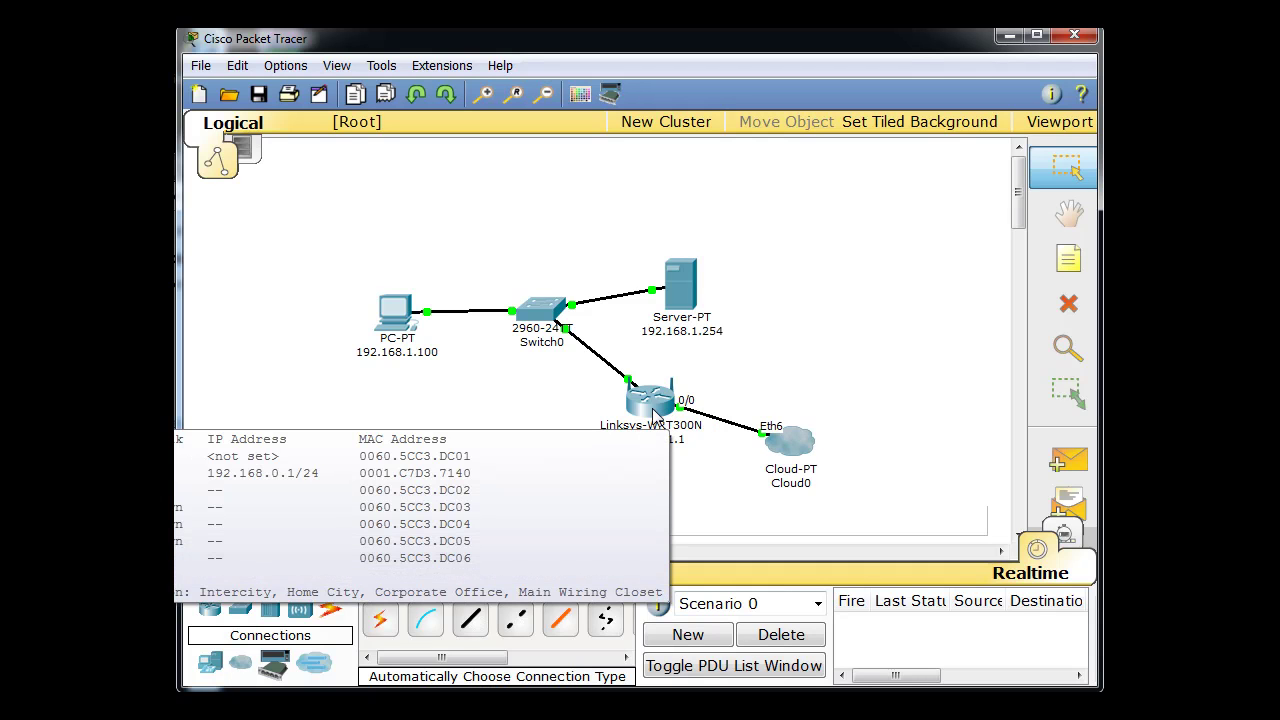
Open the router's window, zoom its Physical view and scroll to the rear Internet and Ethernet ports
left_click(655, 415)
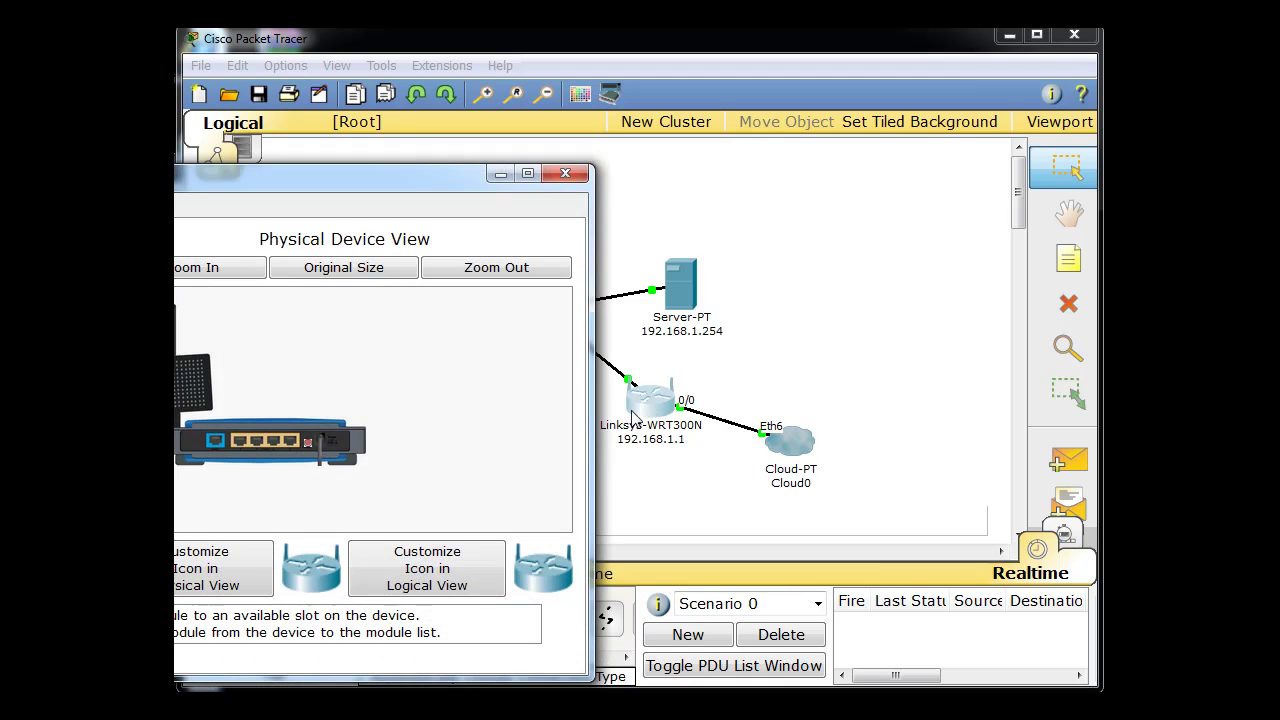
left_click_drag(362, 177, 632, 127)
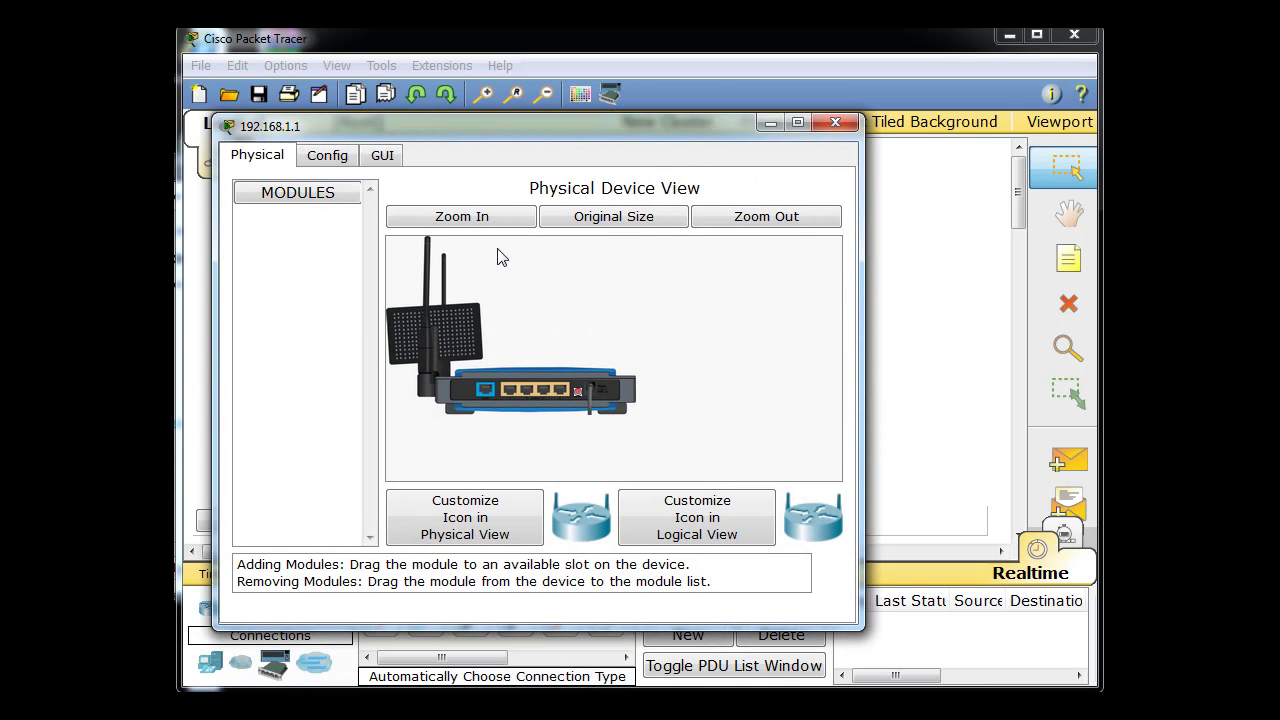
left_click(484, 224)
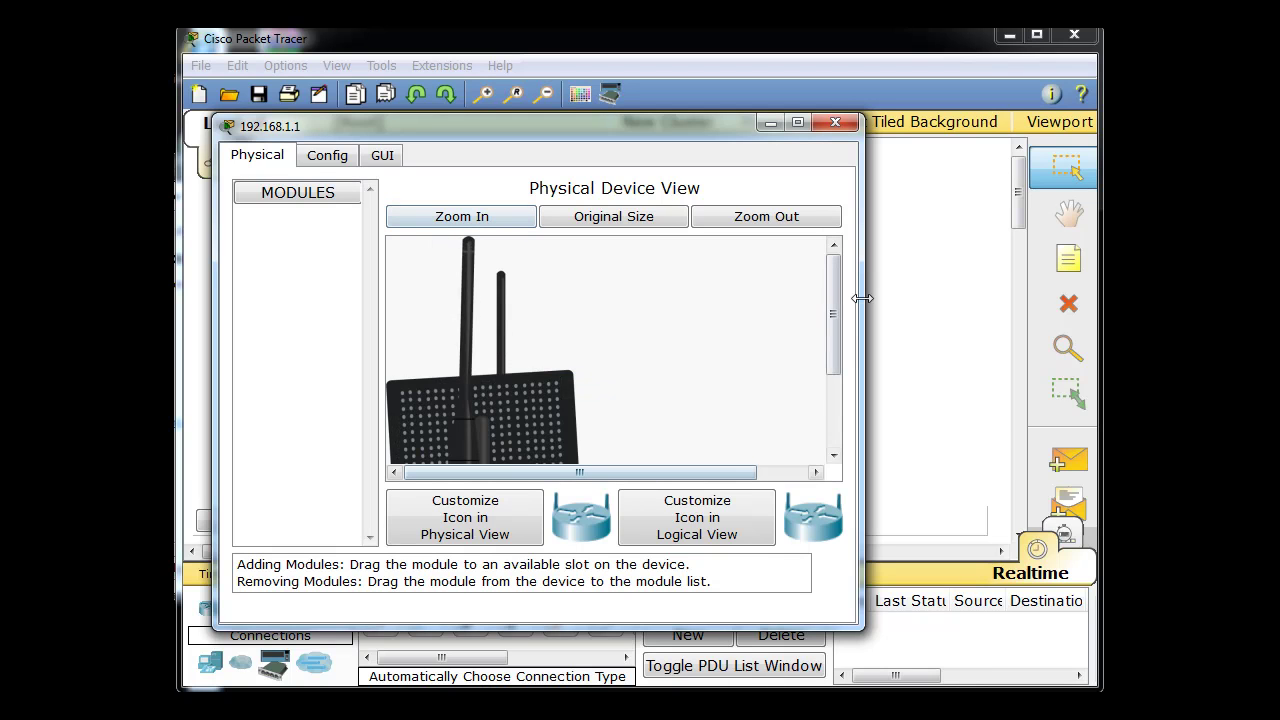
left_click_drag(836, 297, 838, 382)
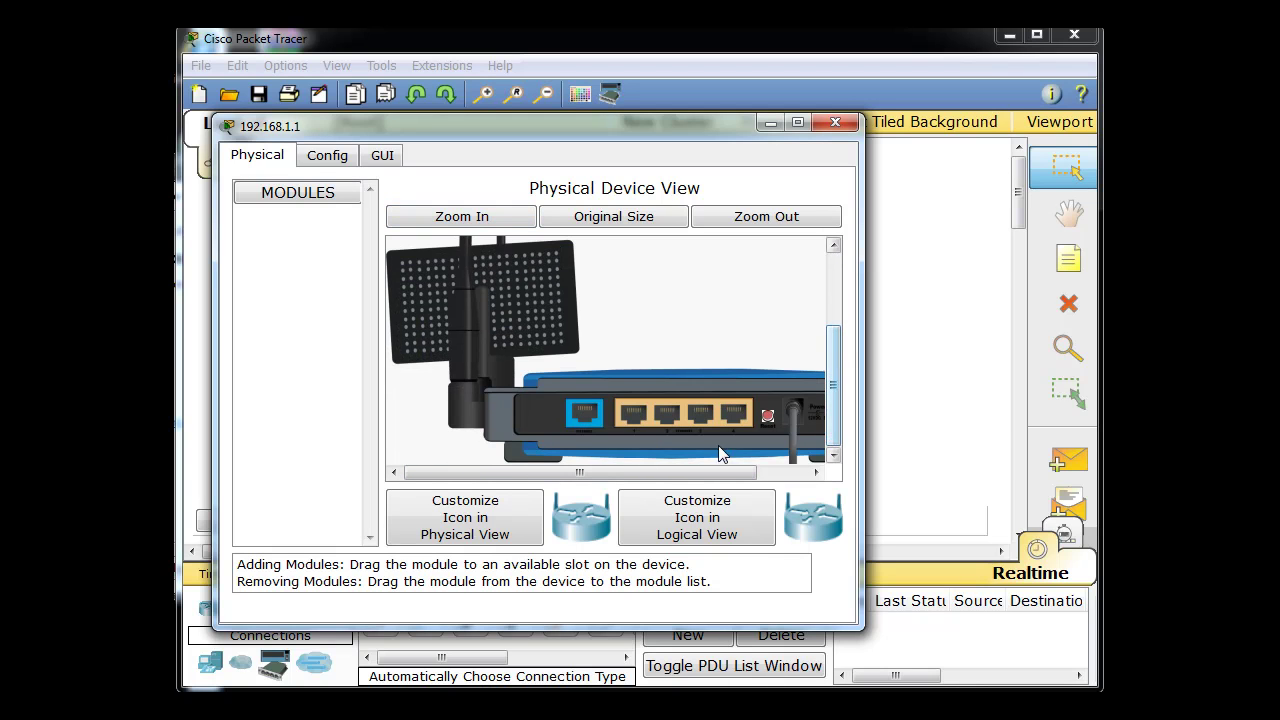
left_click_drag(717, 471, 732, 481)
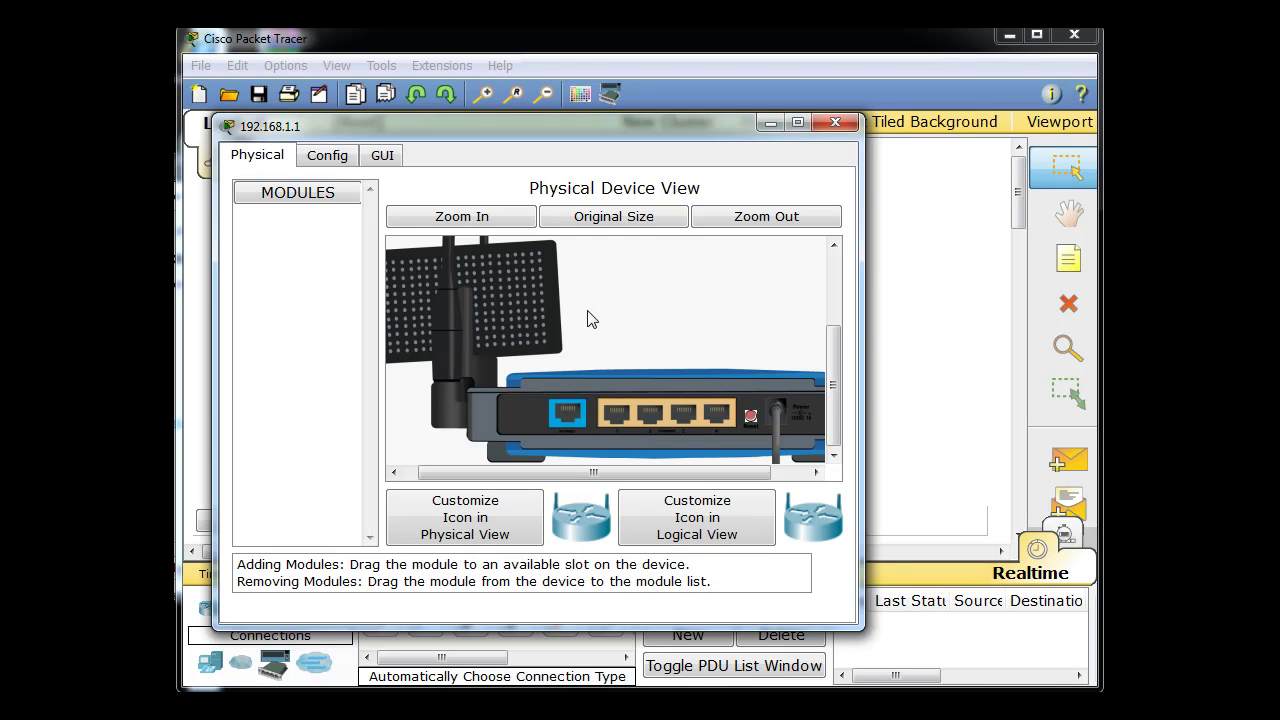
Browse the router's Config pages: LAN, Wireless, Internet, Algorithm and global settings
left_click(330, 158)
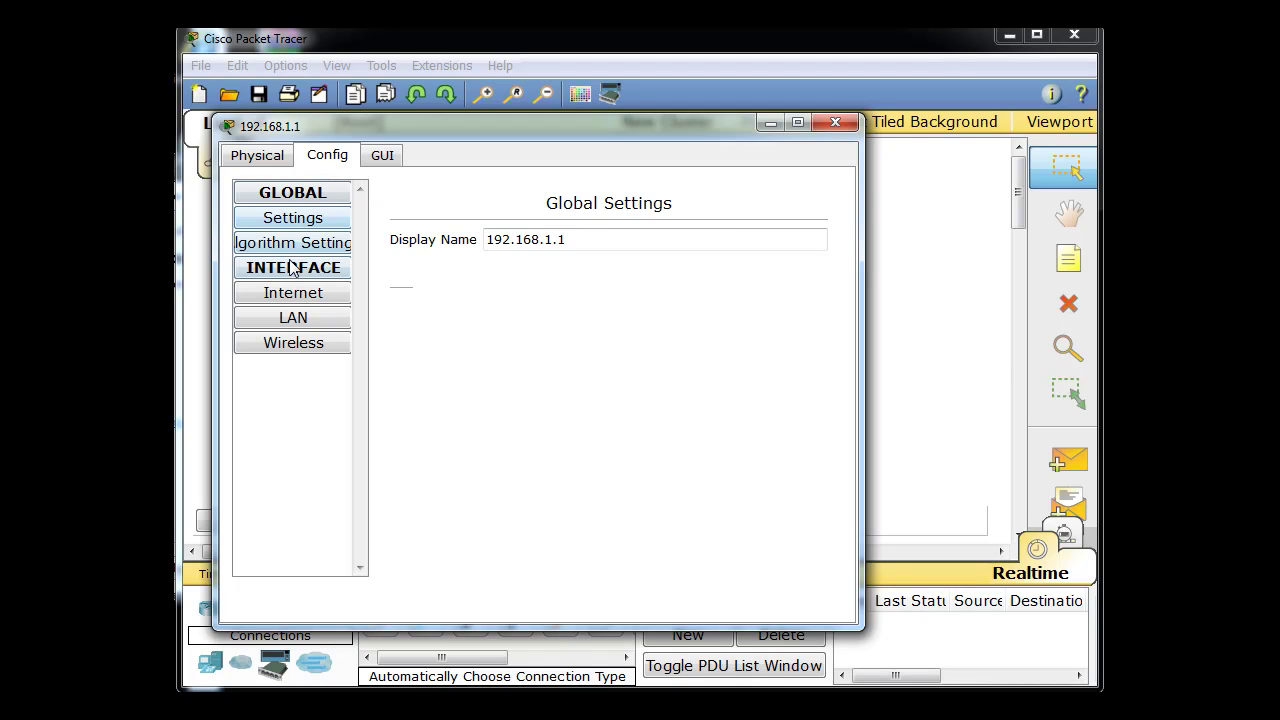
left_click(293, 318)
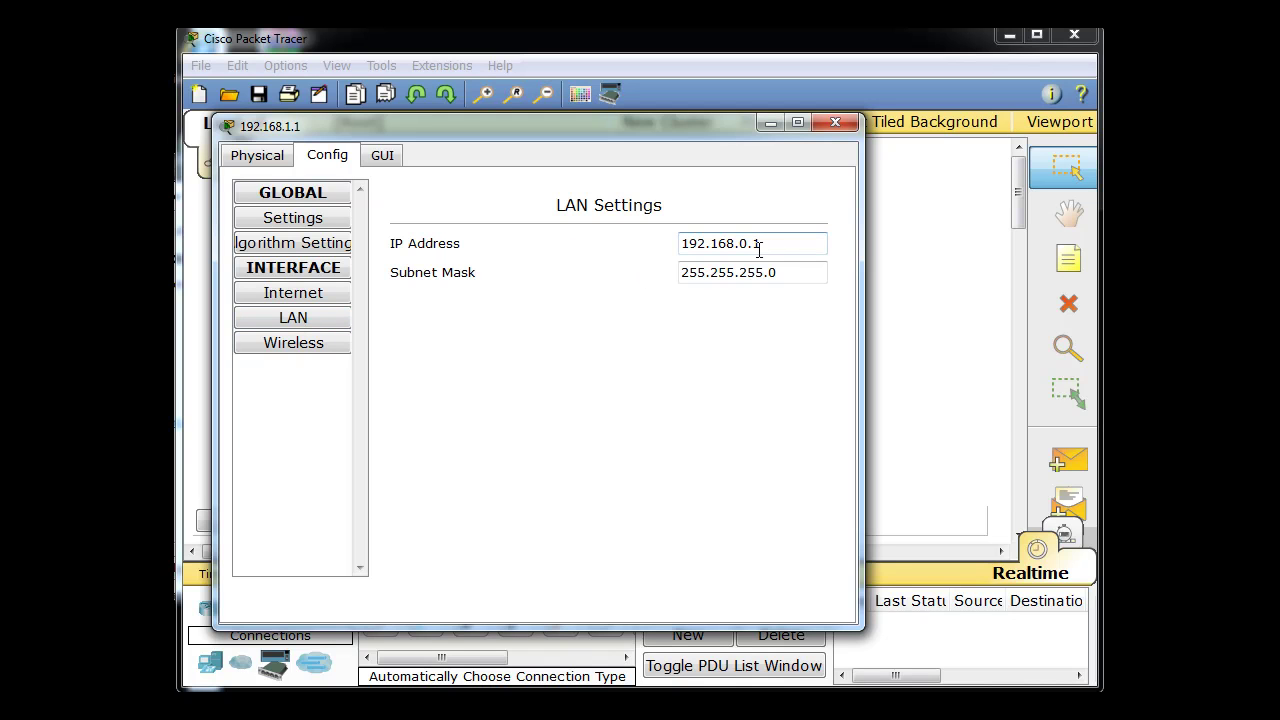
left_click(307, 347)
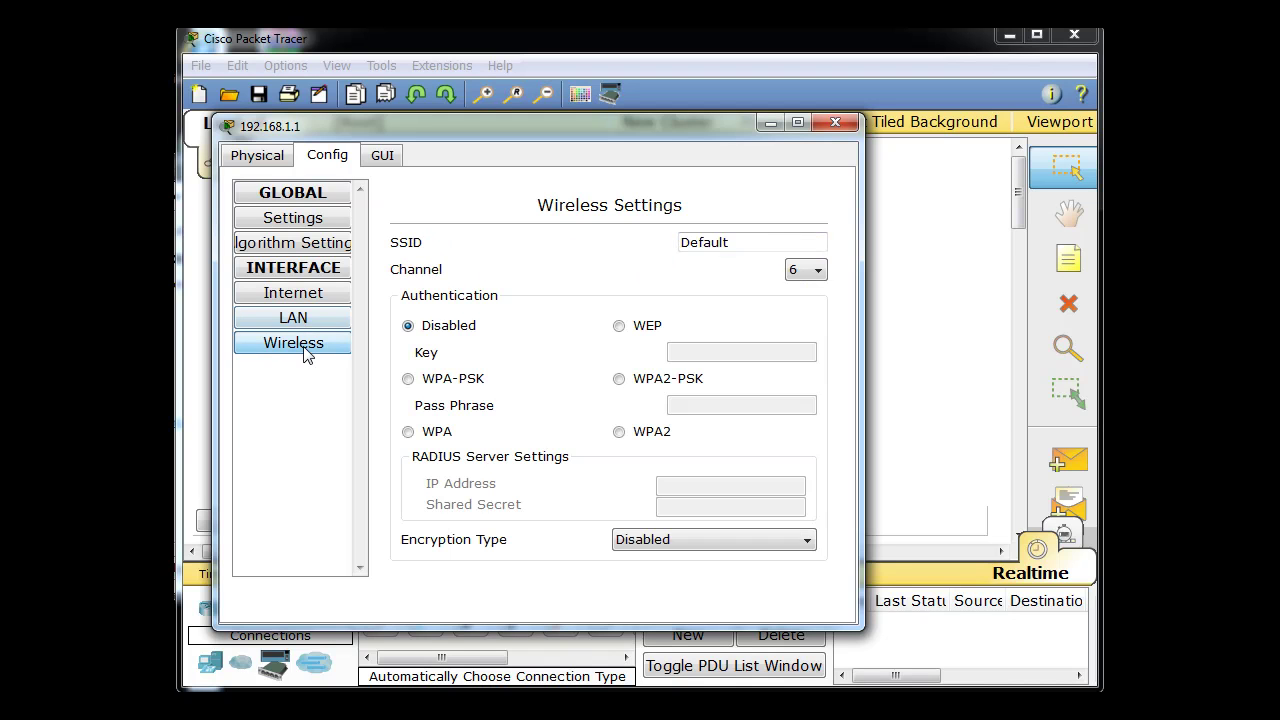
left_click(310, 292)
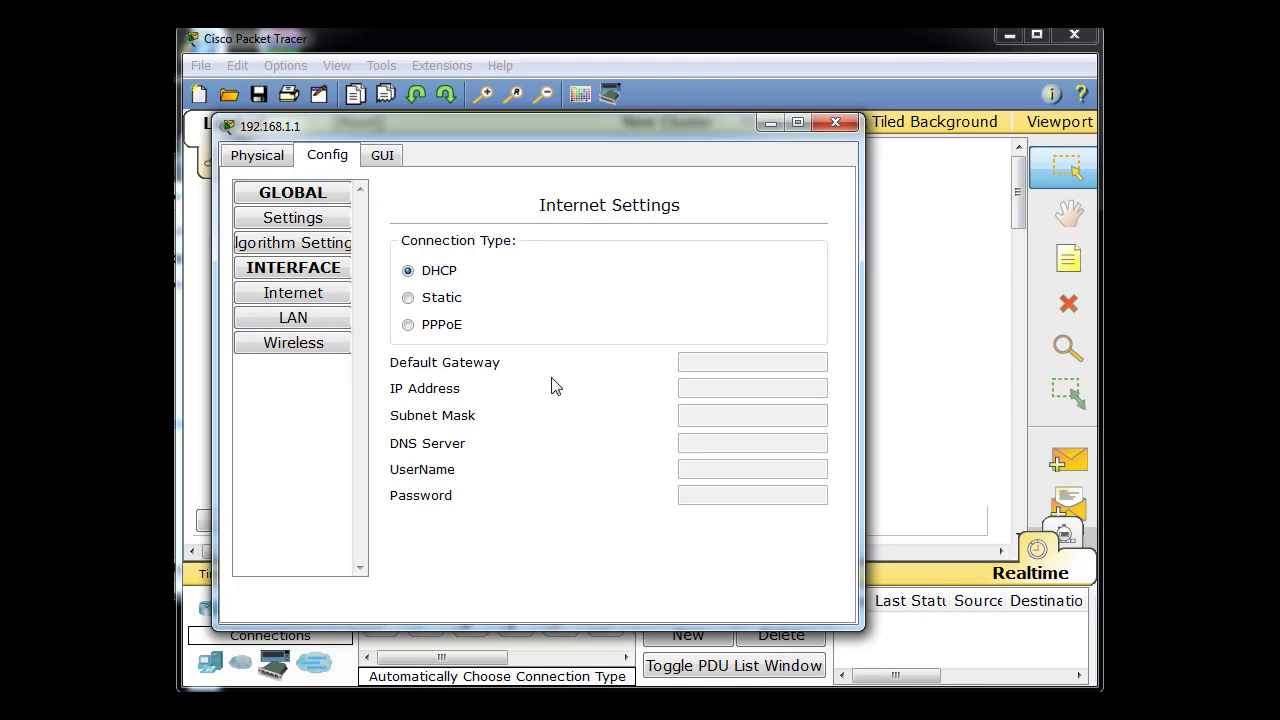
left_click(310, 319)
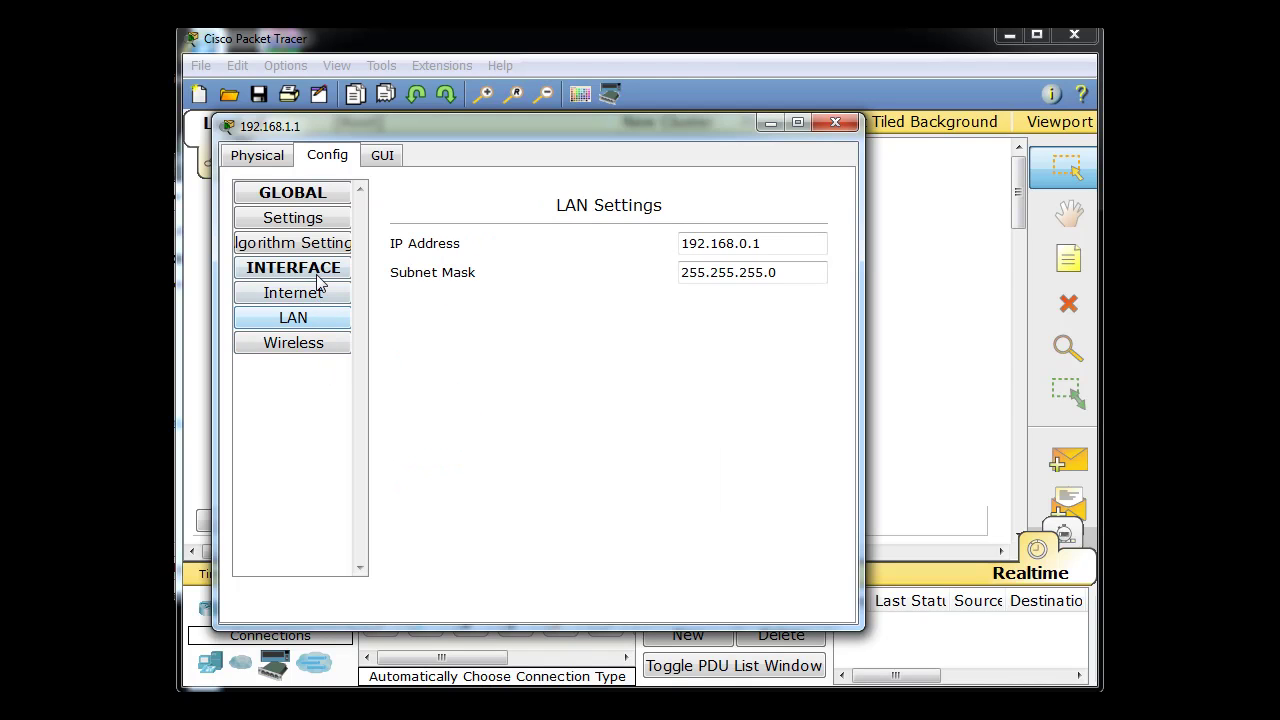
left_click(317, 272)
left_click(318, 245)
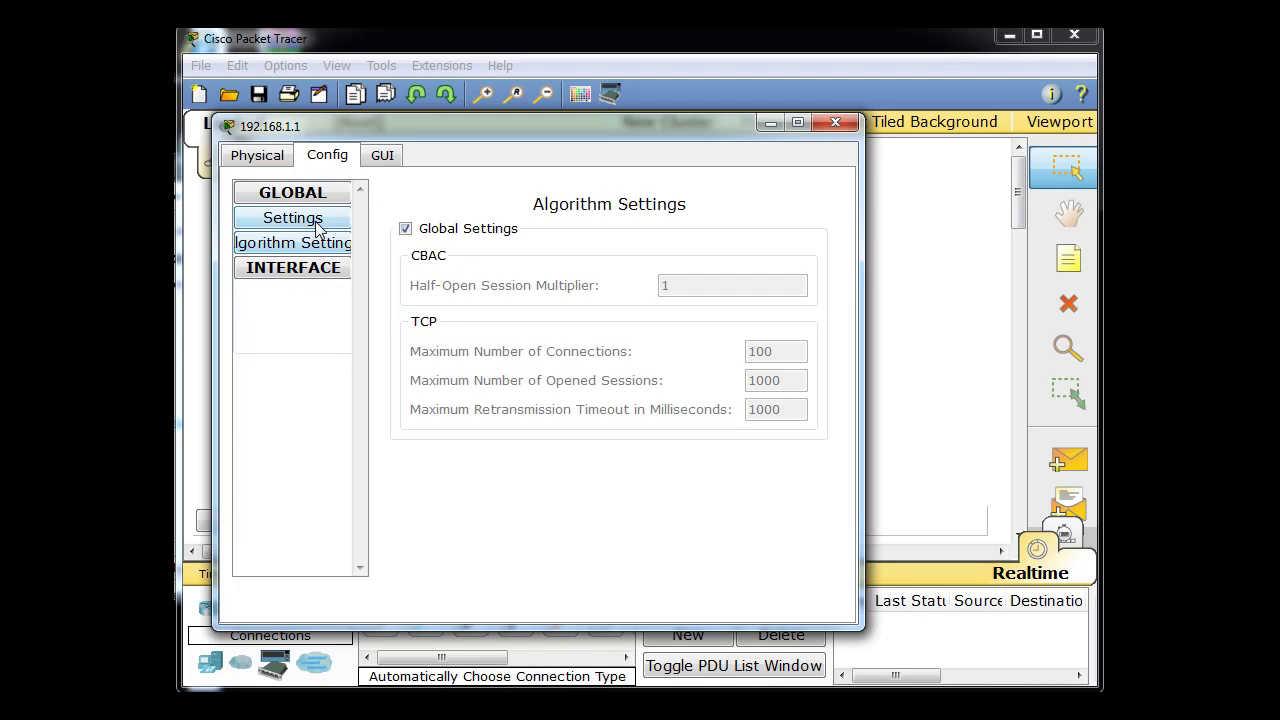
left_click(318, 222)
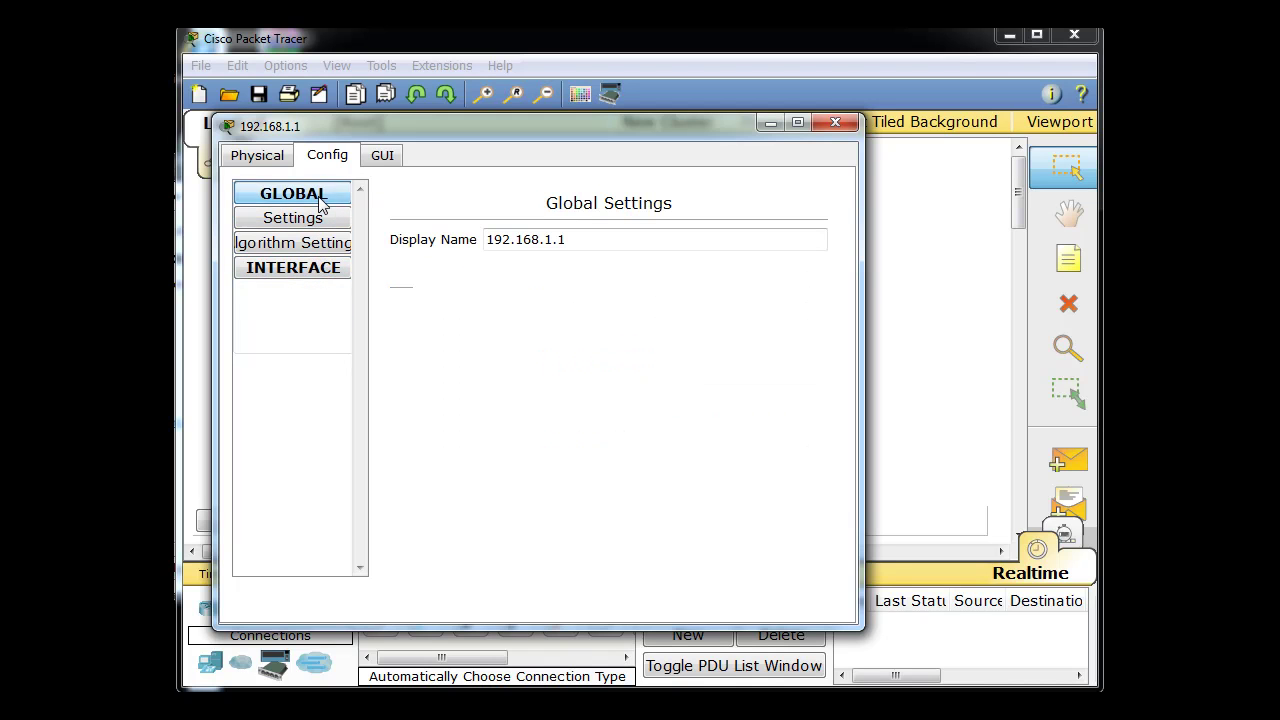
left_click(320, 200)
left_click(320, 200)
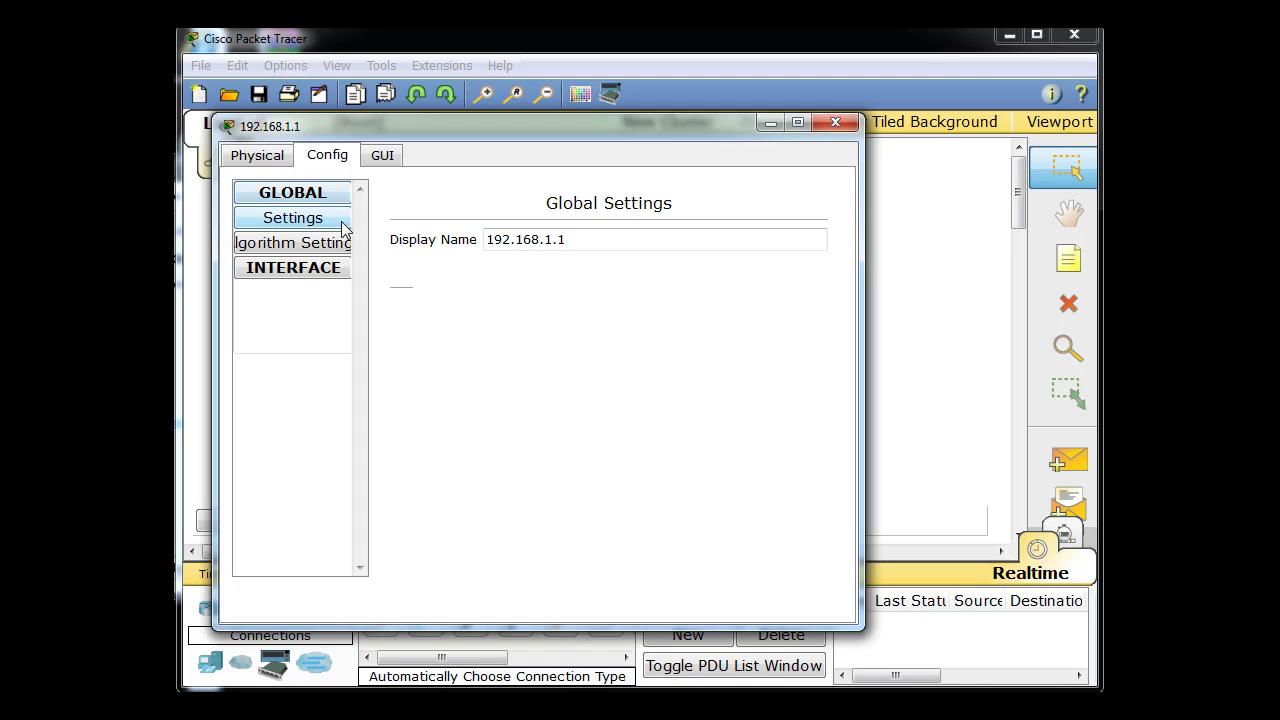
left_click(314, 218)
Change the router's LAN IP address to 192.168.1.1 and close its window
left_click(305, 270)
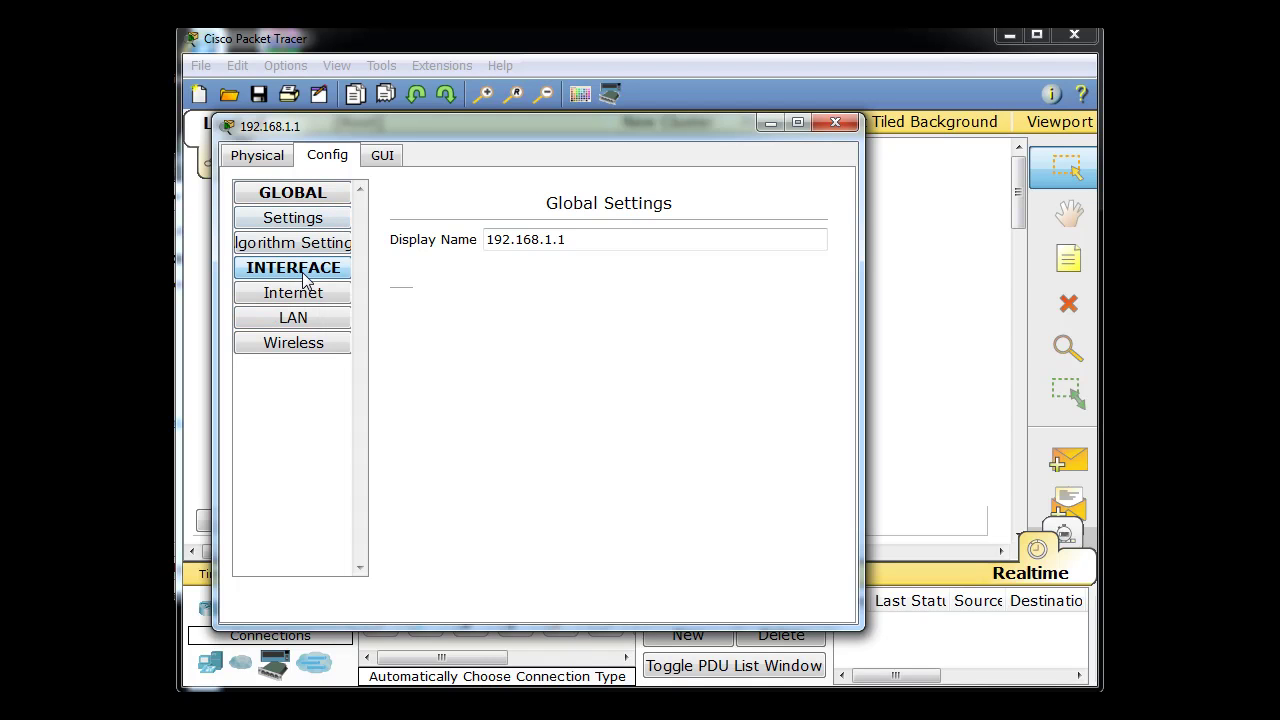
left_click(309, 320)
left_click(757, 244)
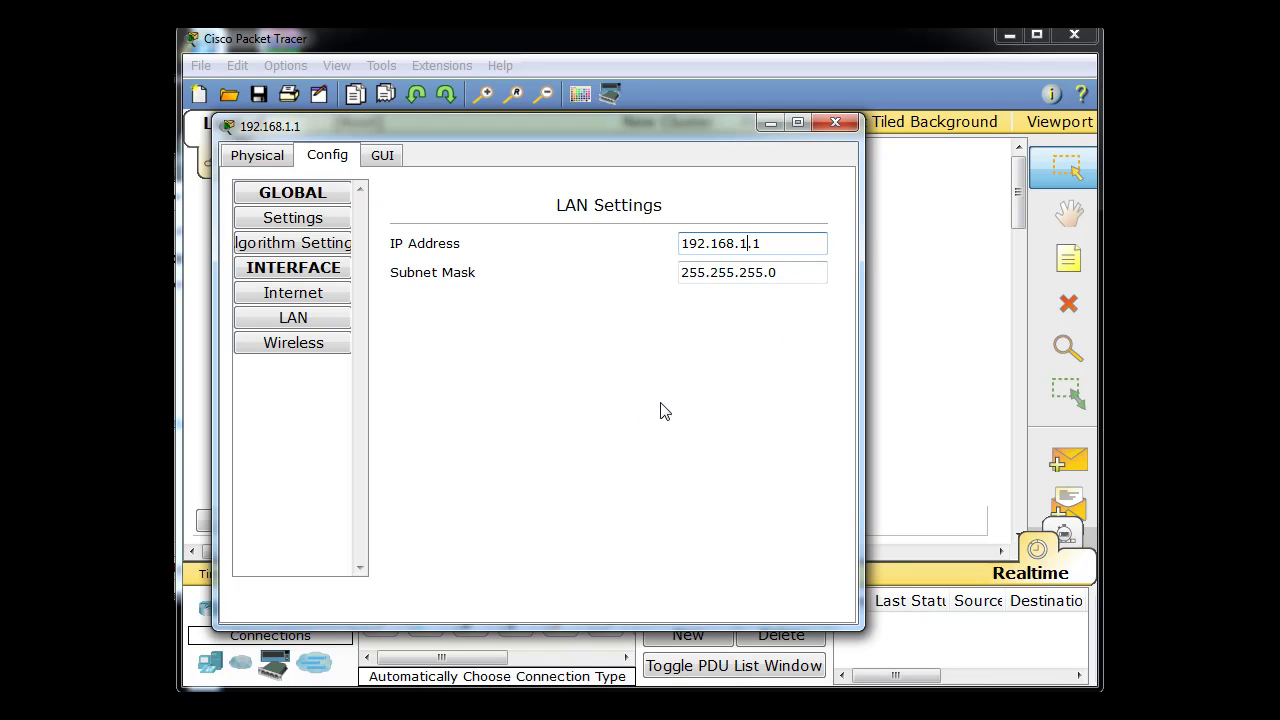
left_click(476, 352)
left_click(834, 122)
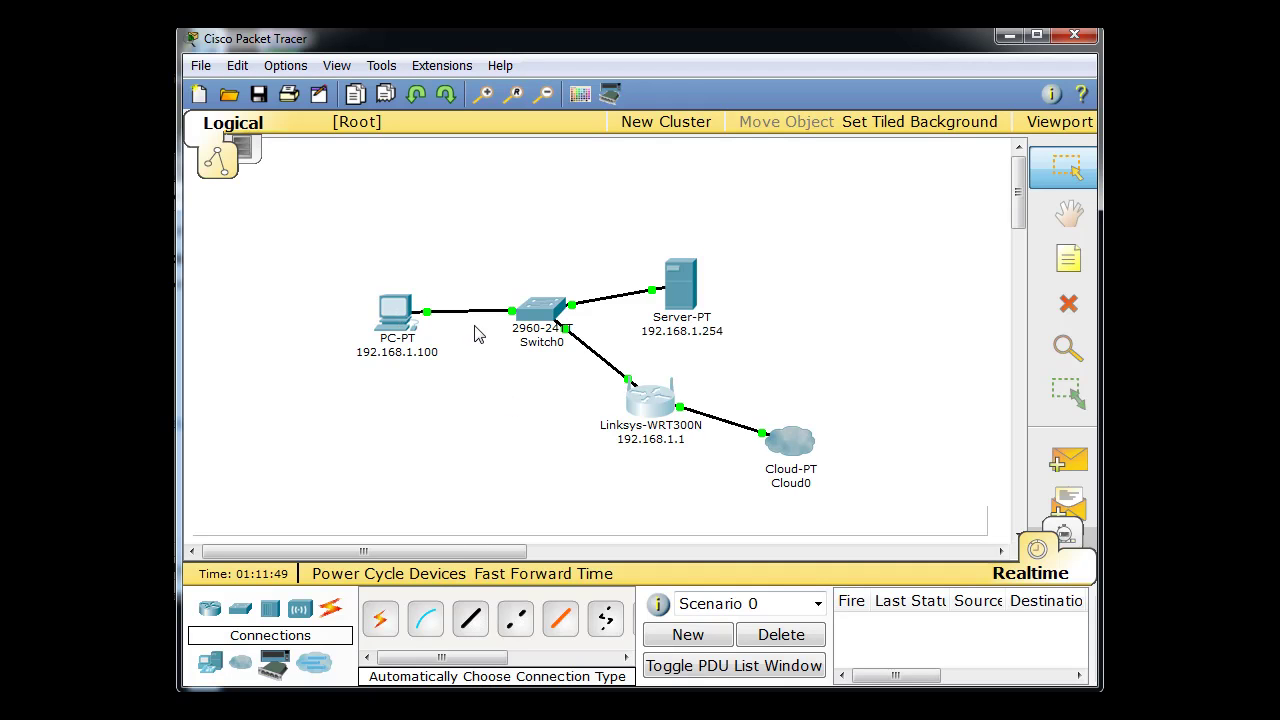
Ping 192.168.1.1 from the PC's Command Prompt to confirm replies
left_click(395, 311)
left_click_drag(282, 42, 723, 109)
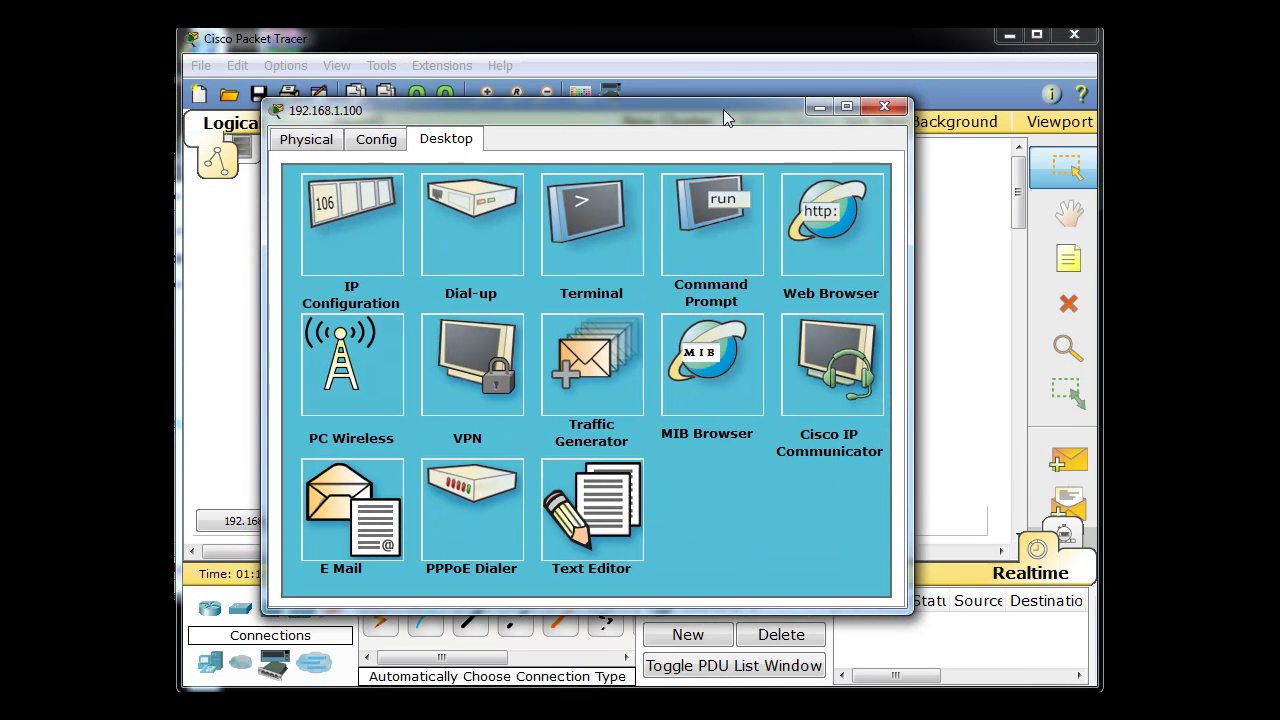
left_click(688, 233)
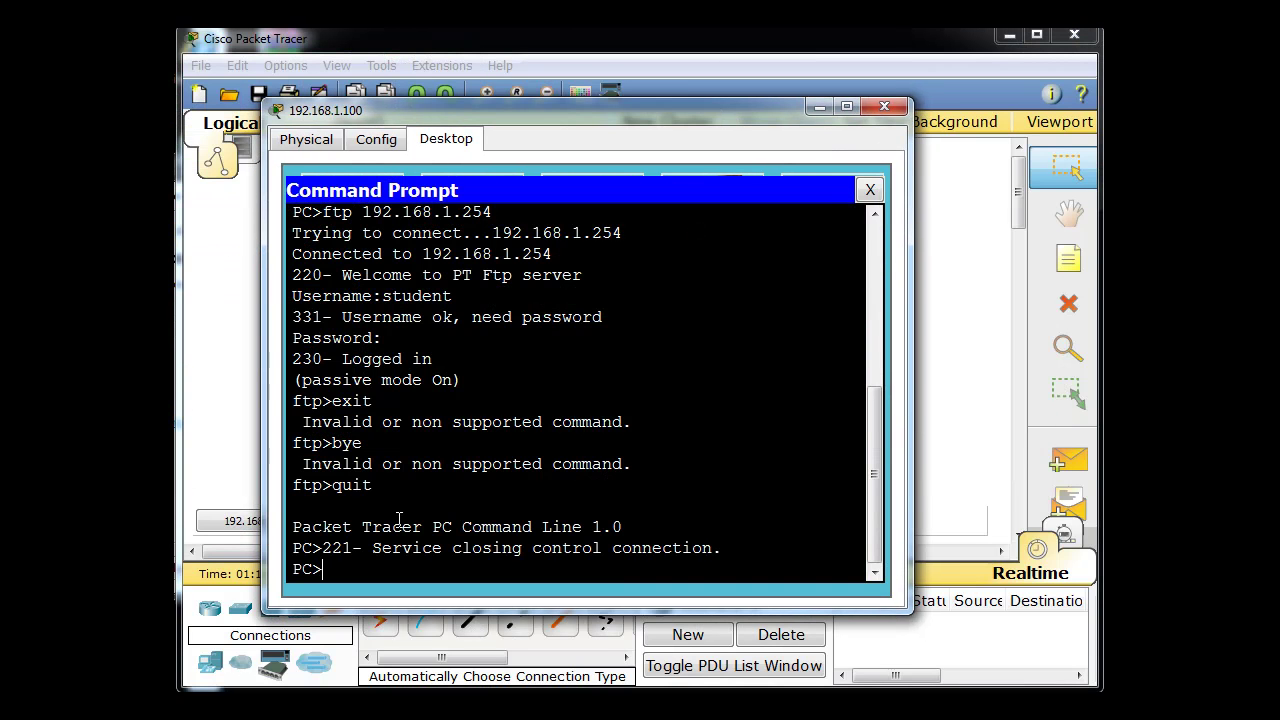
type("ping 192.168.1.1")
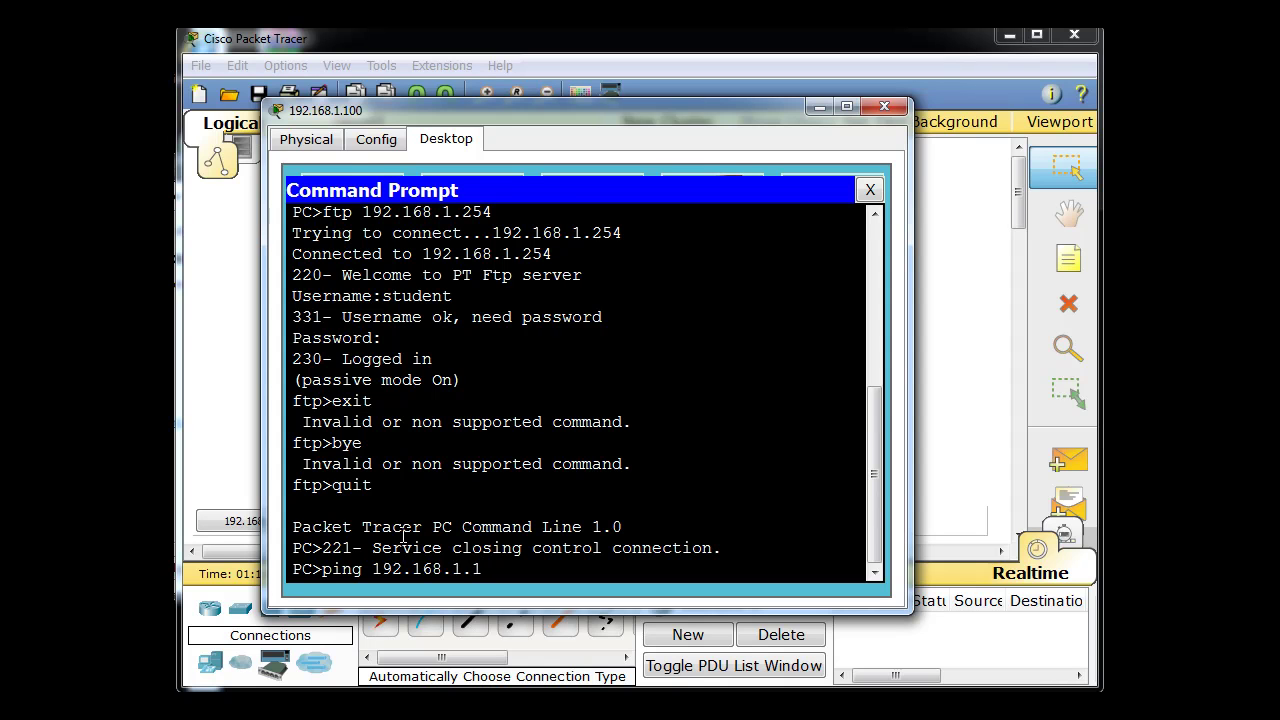
key("Return")
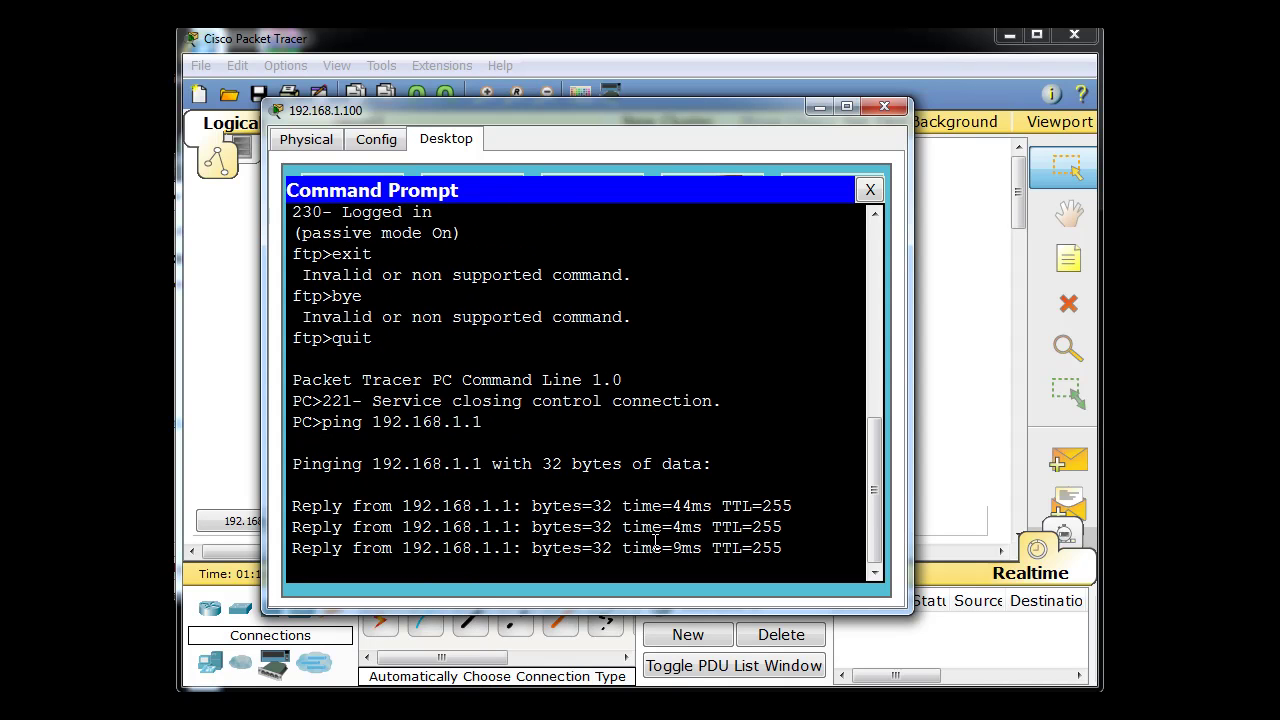
left_click(870, 190)
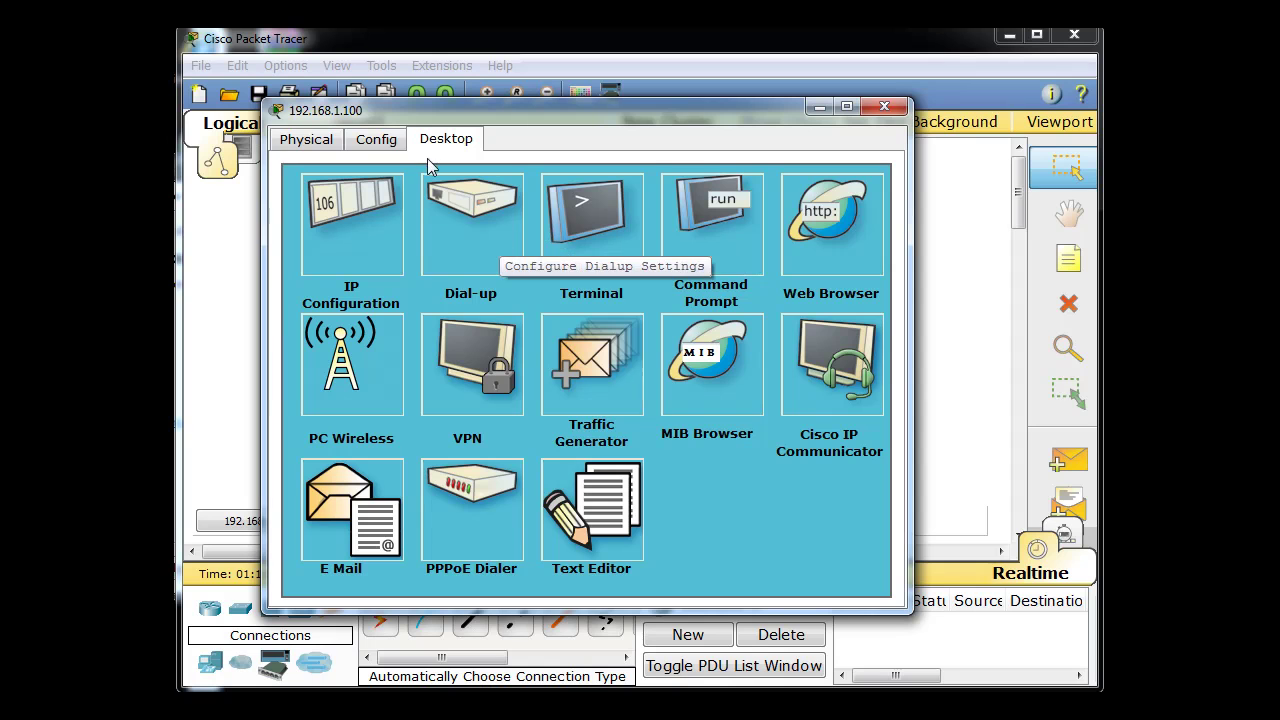
Set the PC's default gateway to 192.168.1.1 in IP Configuration
left_click(345, 218)
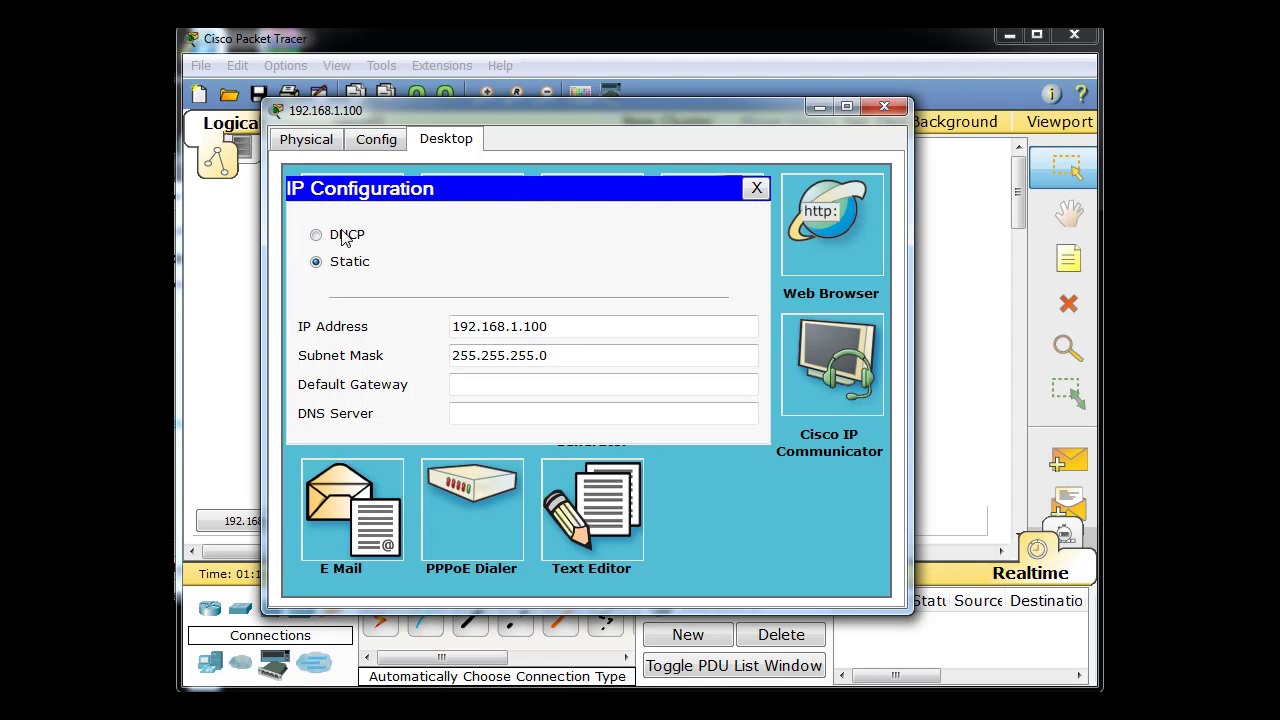
left_click(466, 384)
type("192.168.1.1")
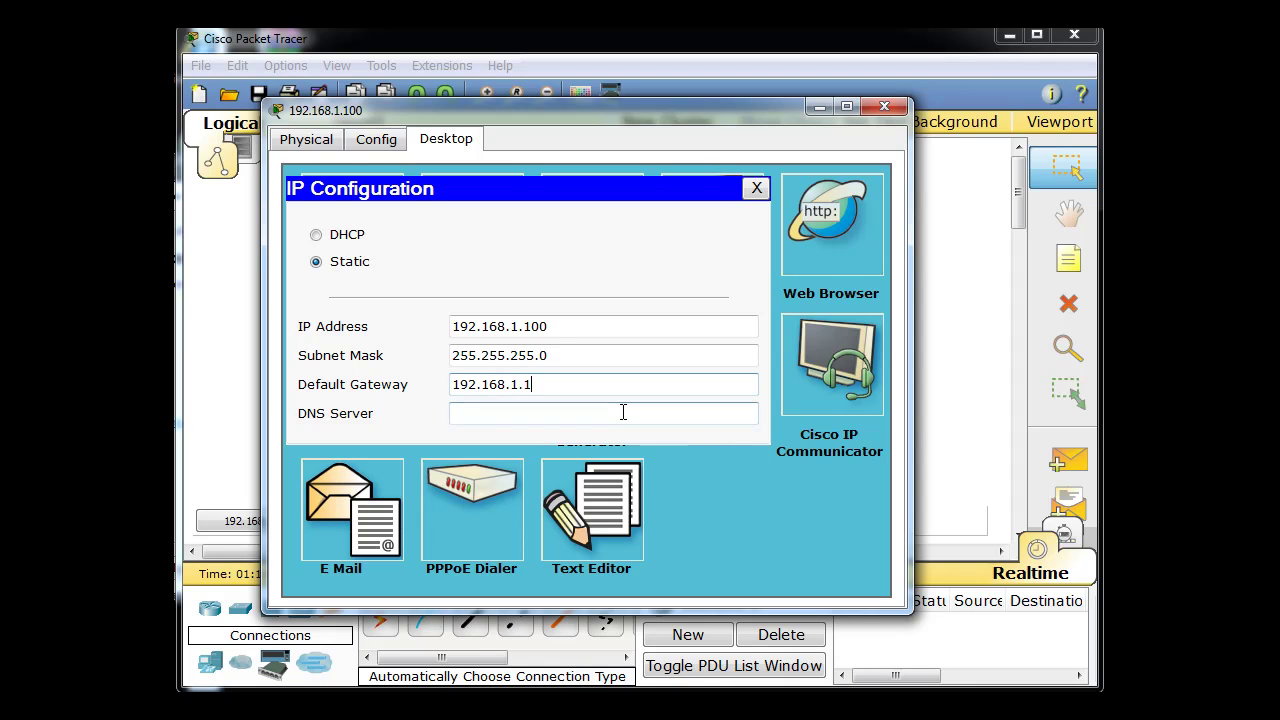
left_click(757, 188)
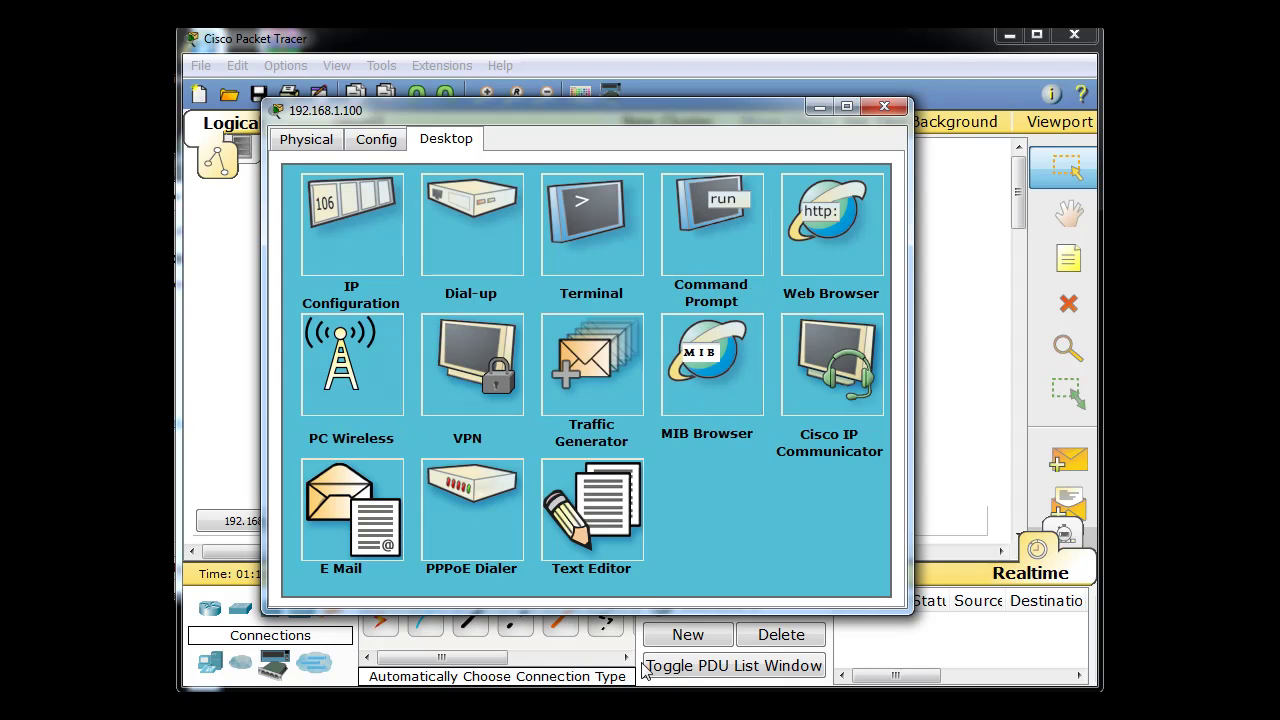
Reopen the PC and load the server page at 192.168.1.254 in its Web Browser
left_click(1040, 634)
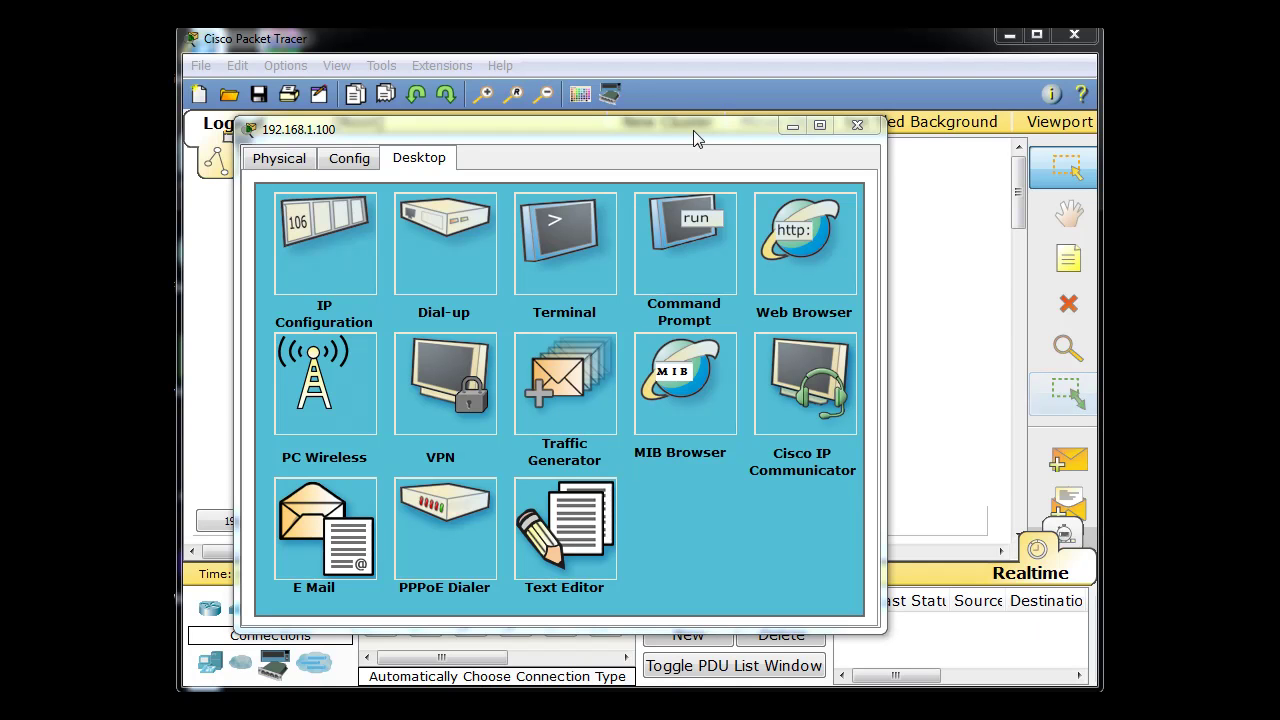
left_click_drag(698, 131, 717, 116)
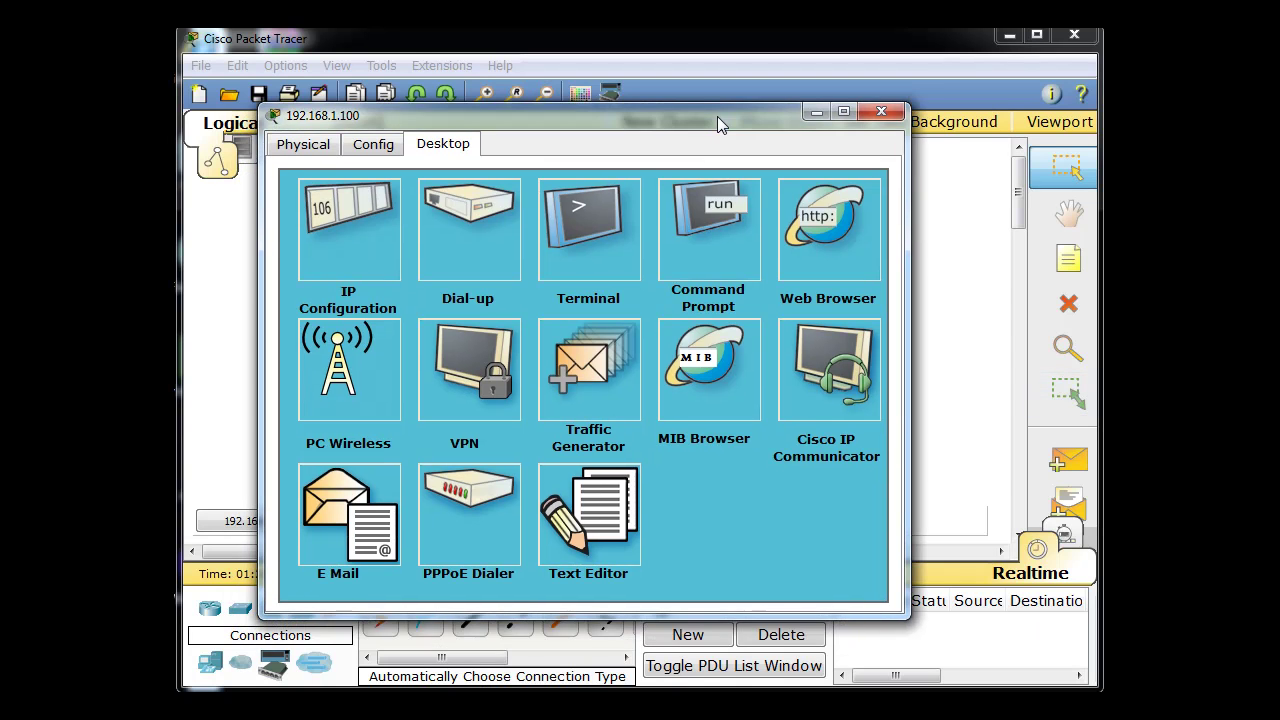
left_click(888, 112)
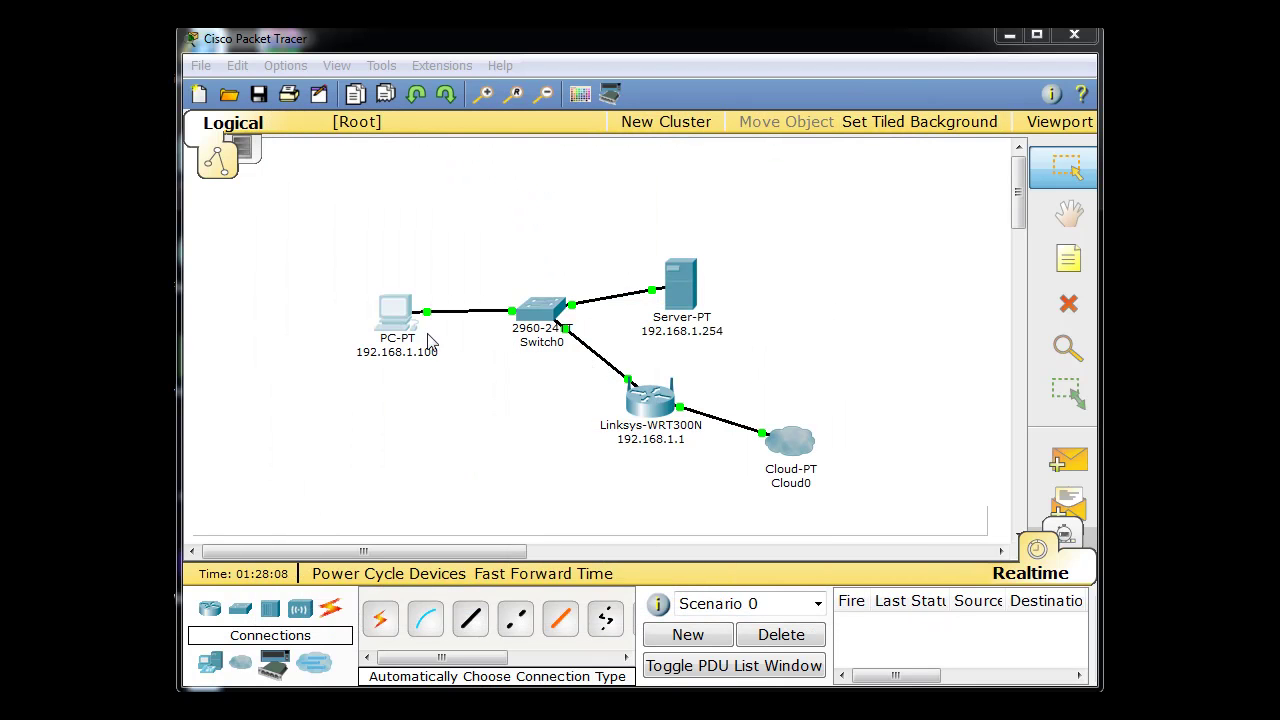
left_click(390, 318)
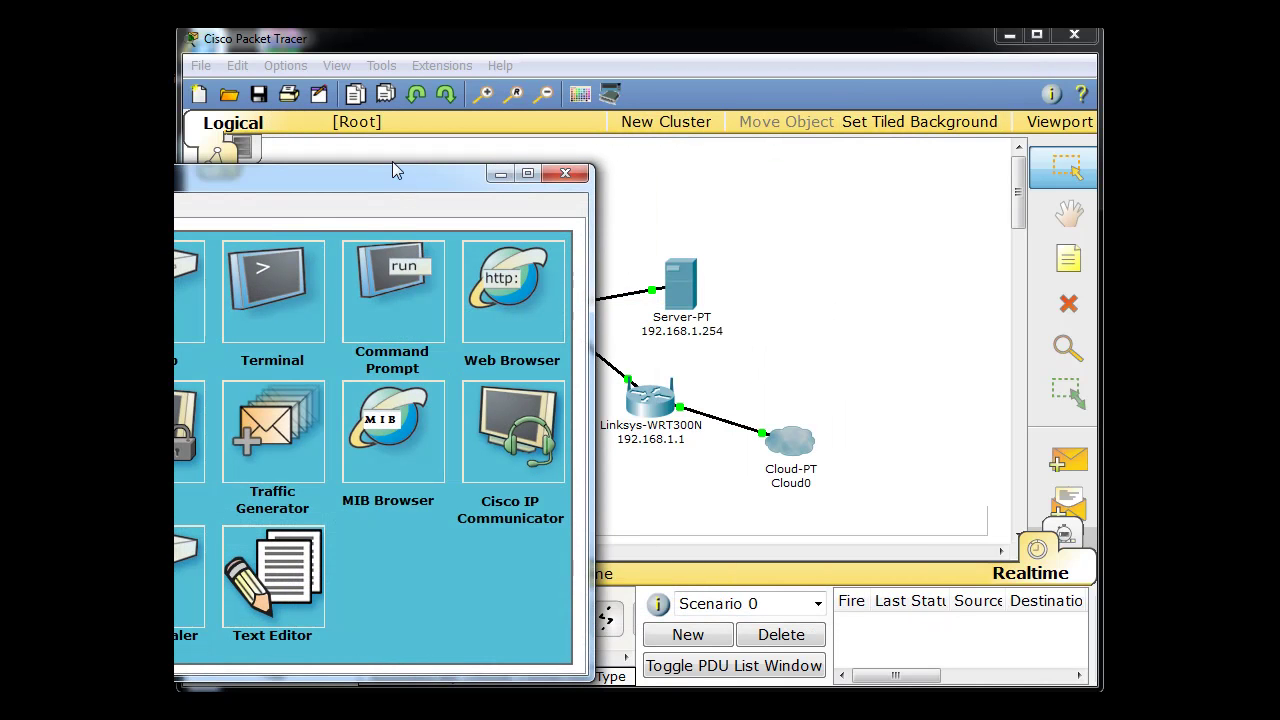
left_click_drag(392, 166, 657, 125)
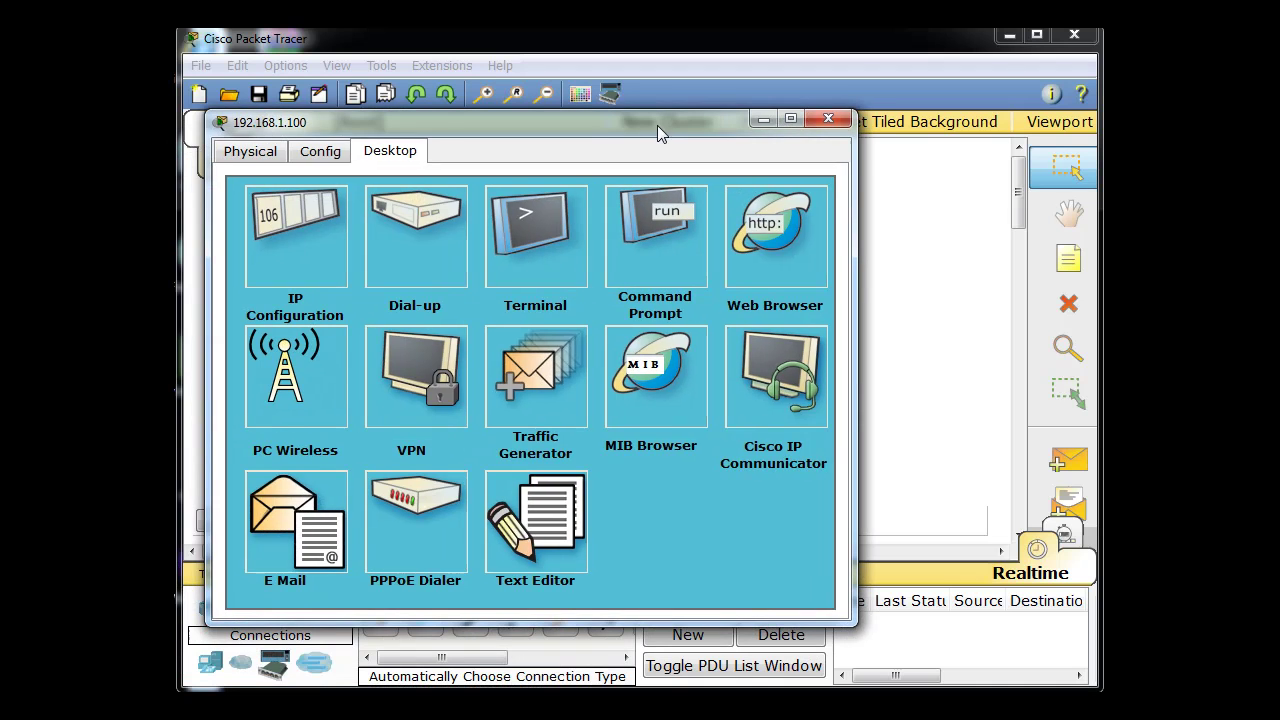
left_click(769, 244)
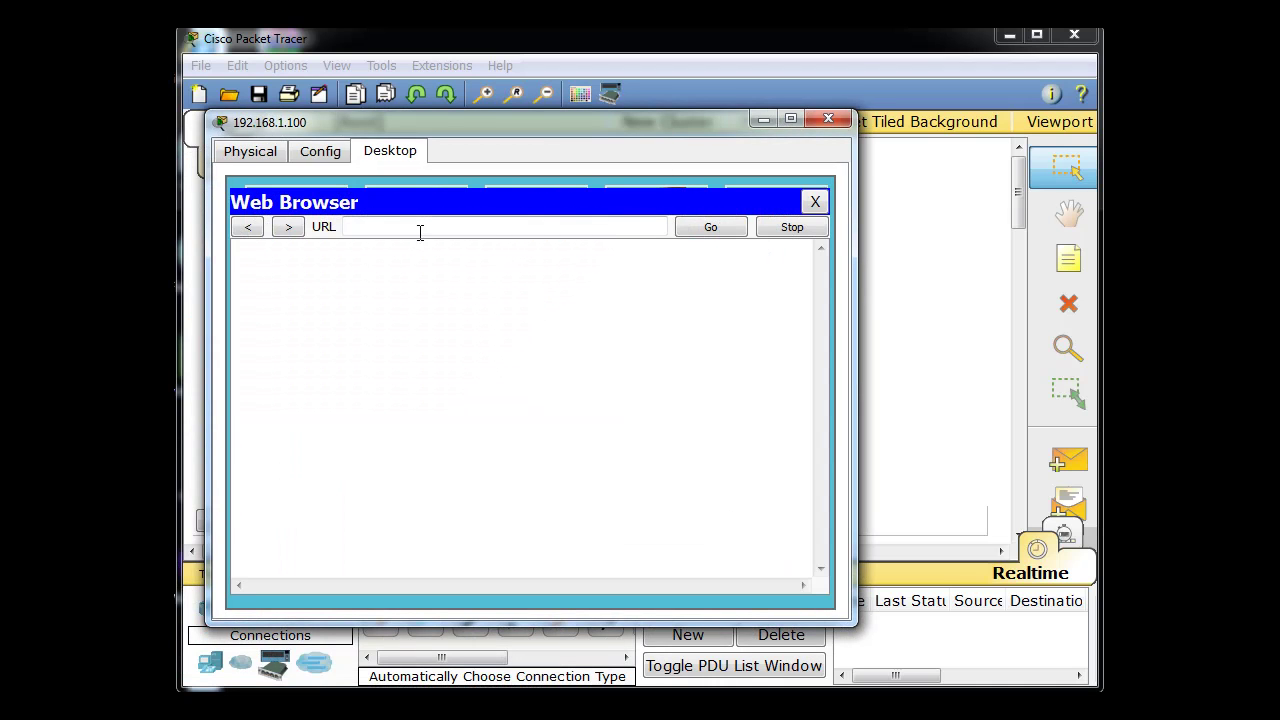
left_click(412, 229)
type("192.168.1.254")
key("Return")
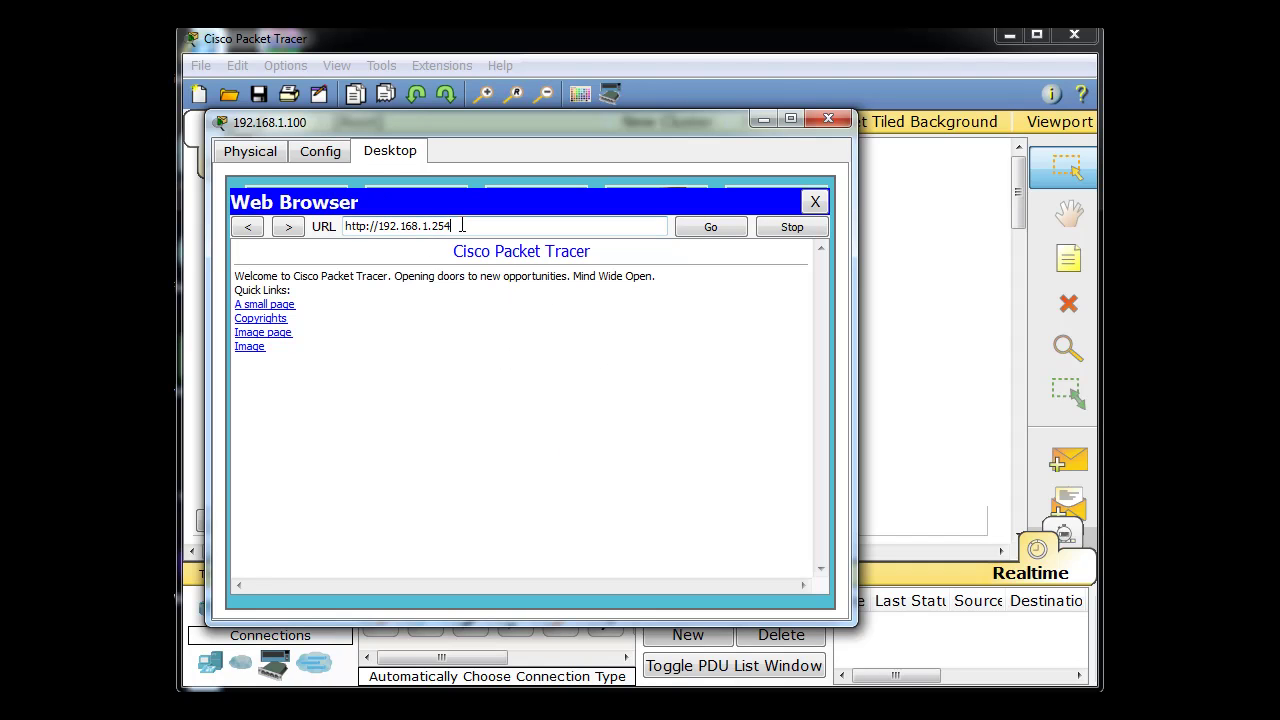
Replace the address with superyahoo.com and load it
left_click_drag(453, 226, 378, 226)
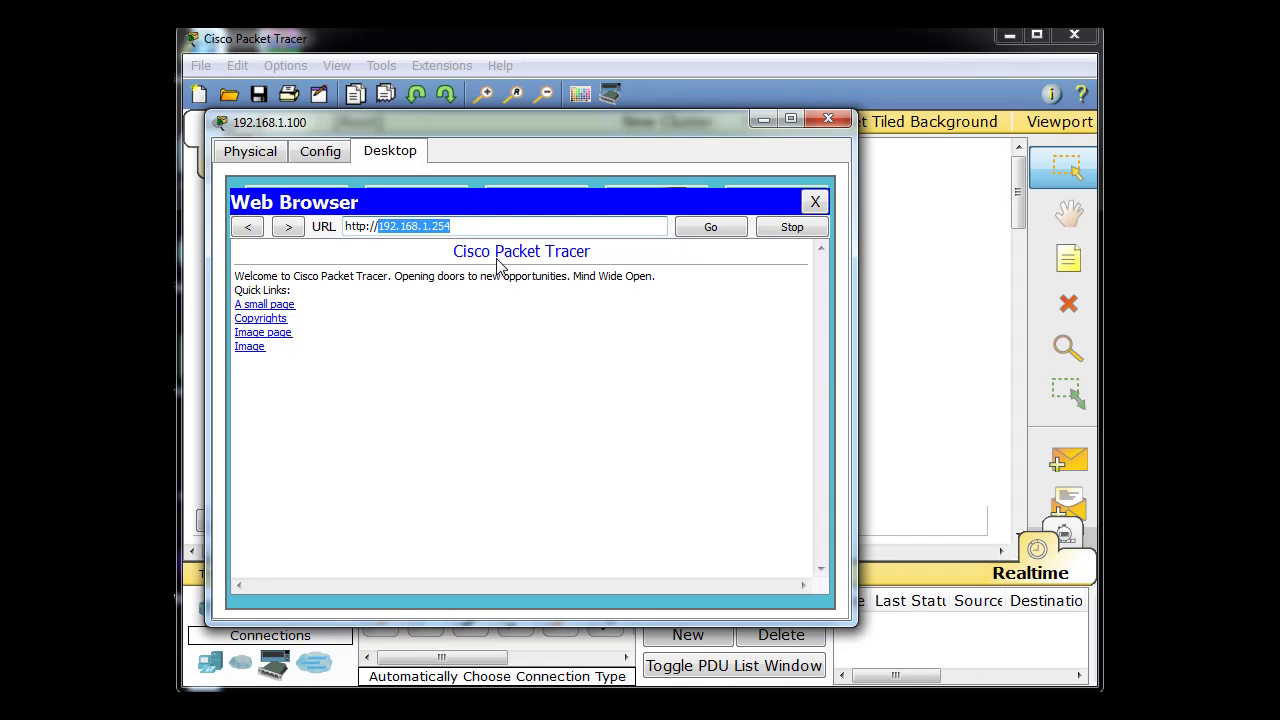
type("superyahoo.com")
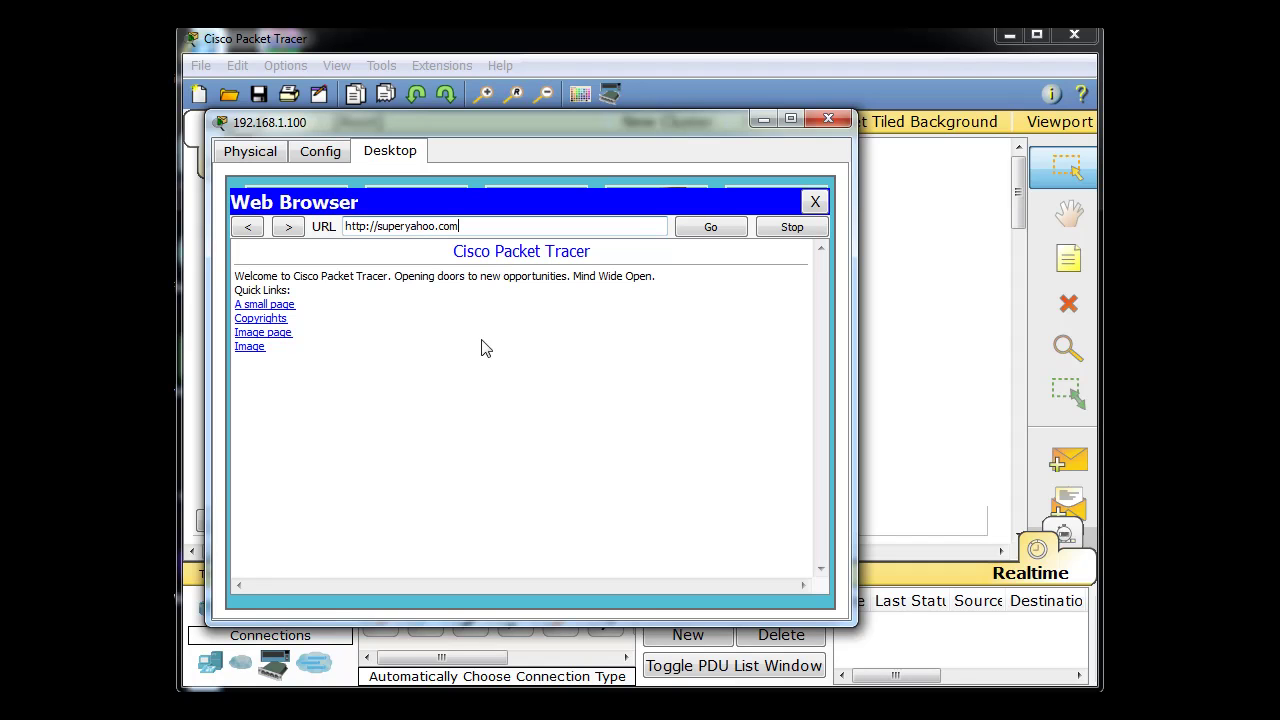
left_click(710, 232)
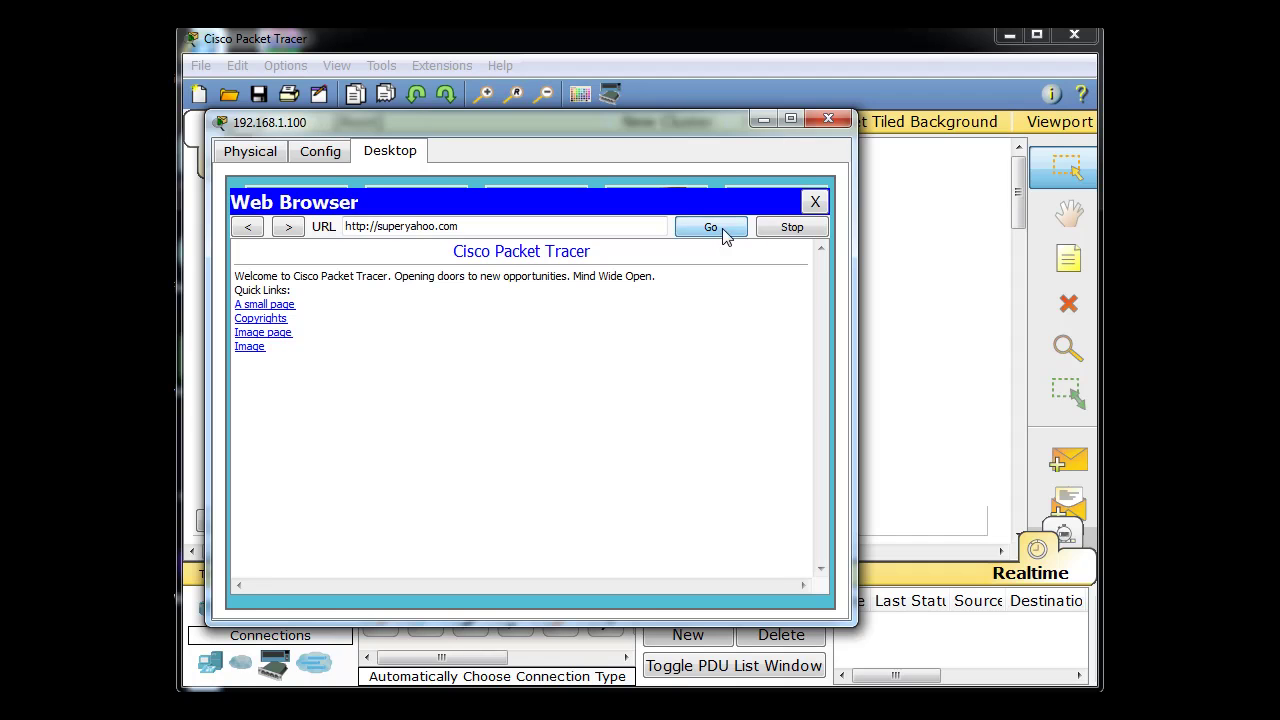
Retry superyahoo.com in the PC's web browser, which loads a blank page, then close the PC window
left_click(815, 202)
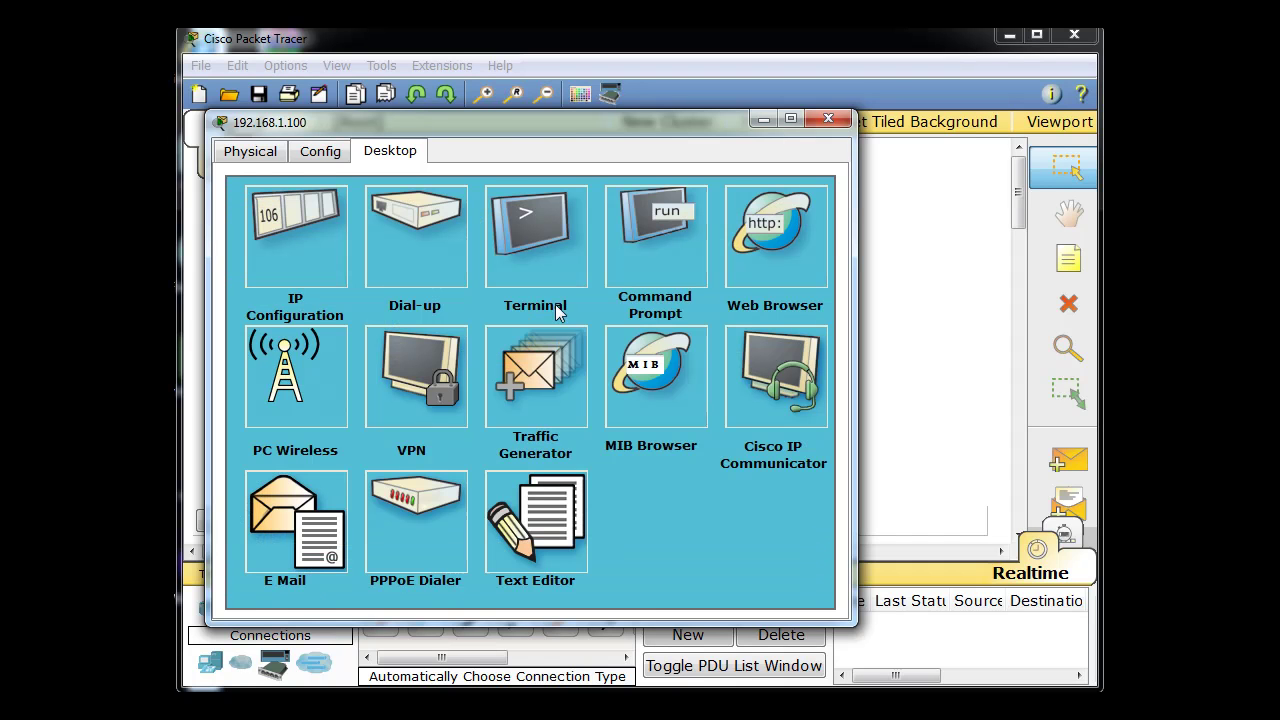
left_click(755, 220)
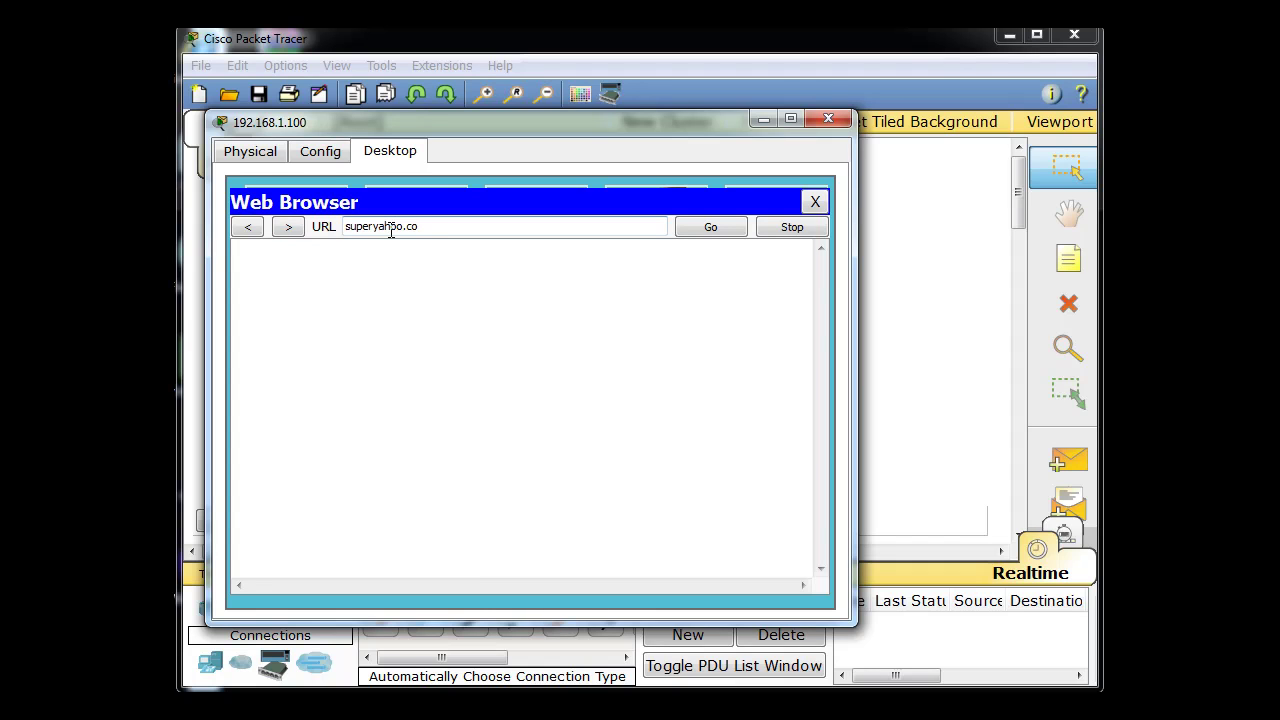
left_click(711, 228)
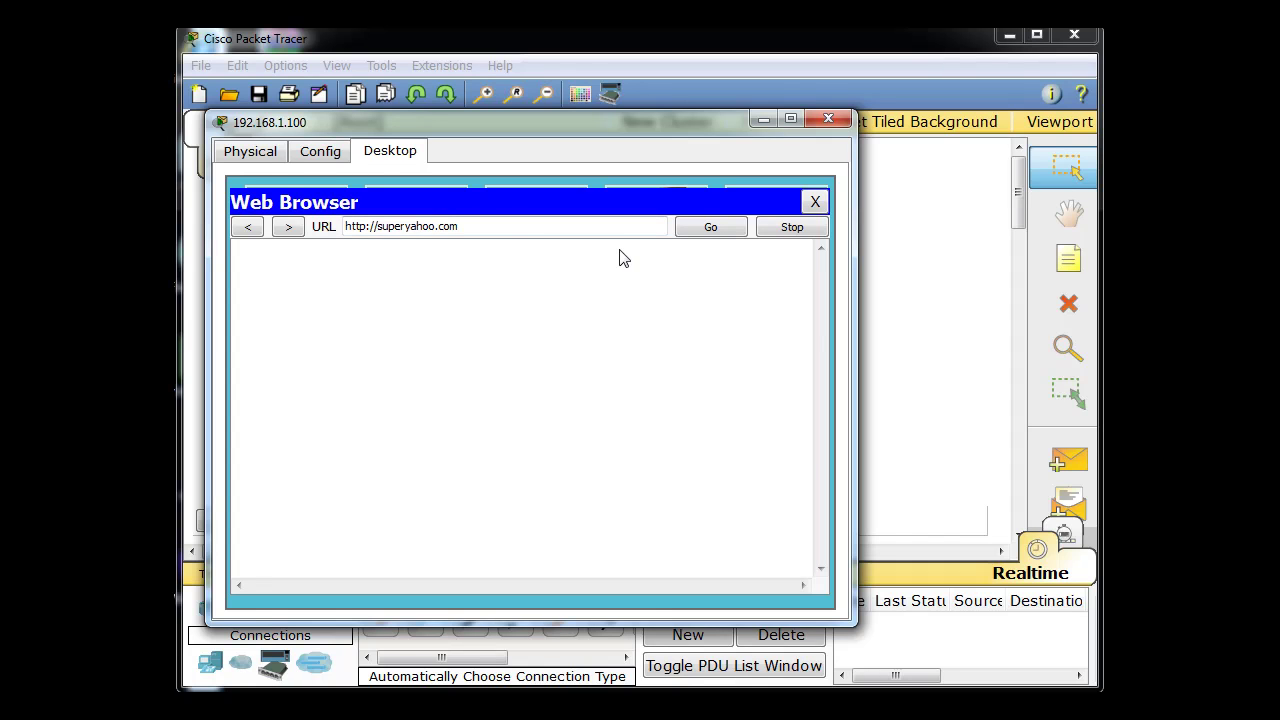
left_click(815, 202)
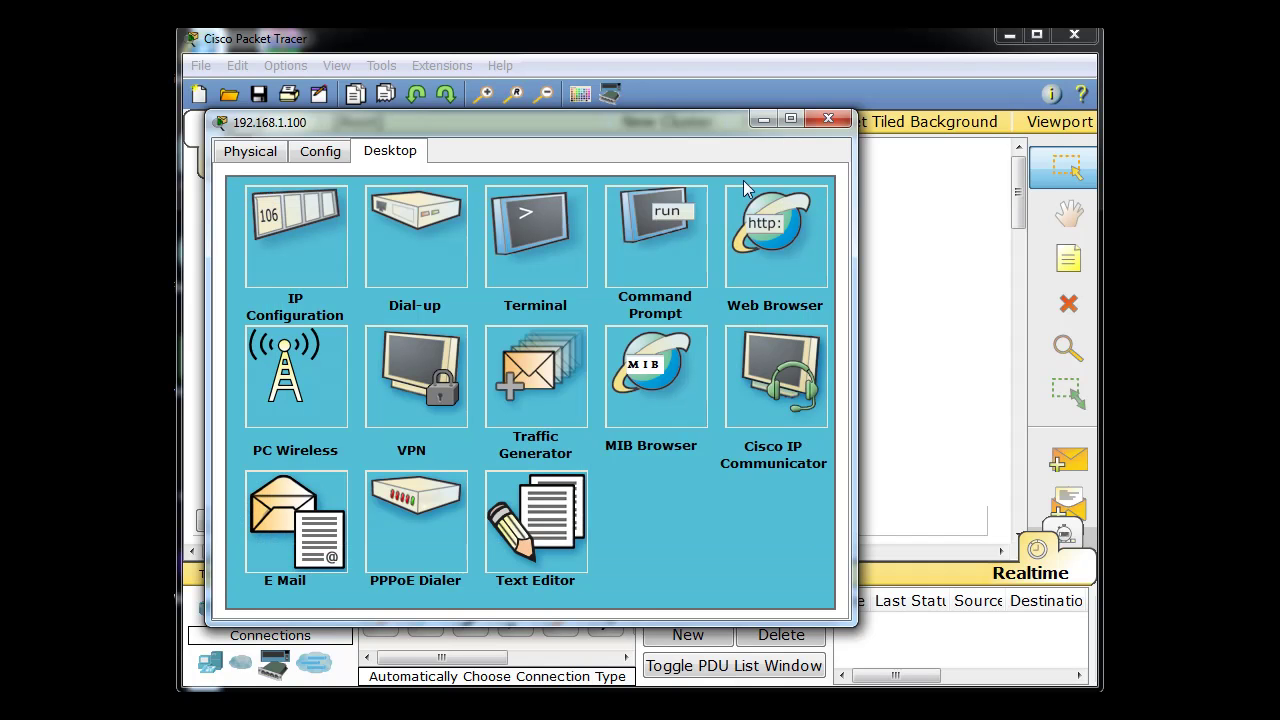
left_click(828, 119)
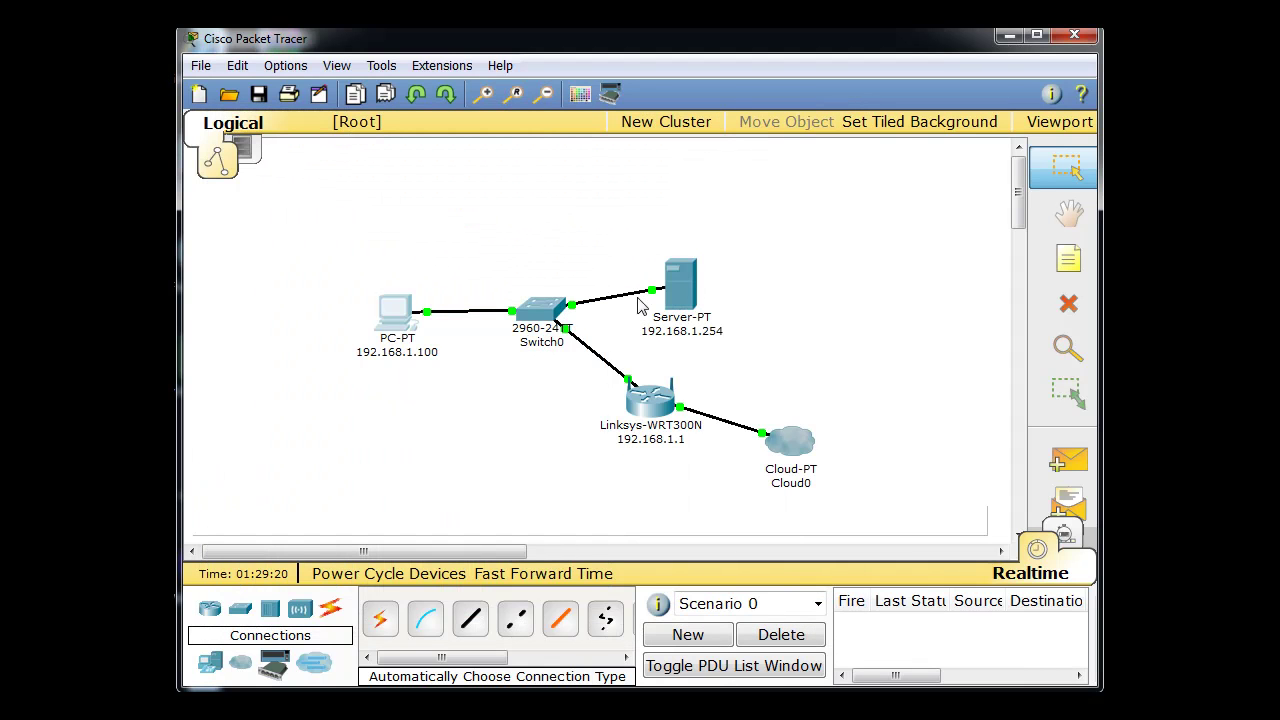
Enter 192.168.1.1 as the server's gateway in its Global Settings
left_click(692, 285)
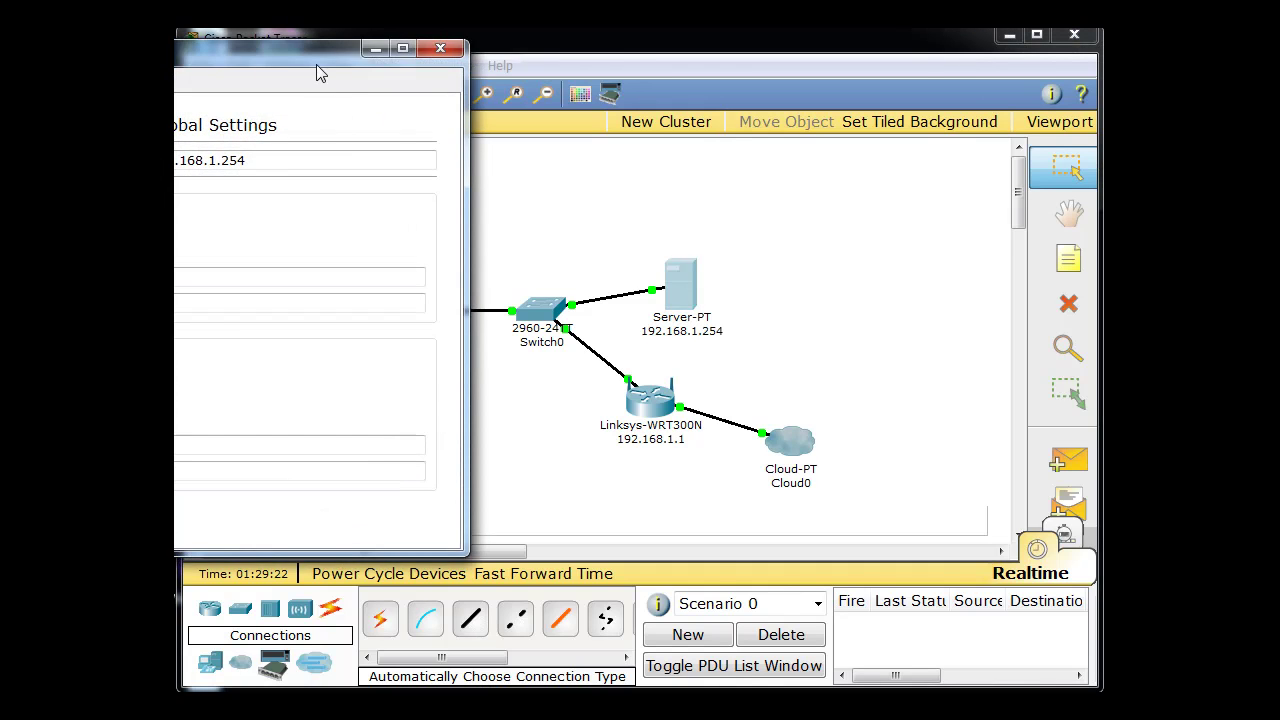
left_click_drag(316, 66, 726, 71)
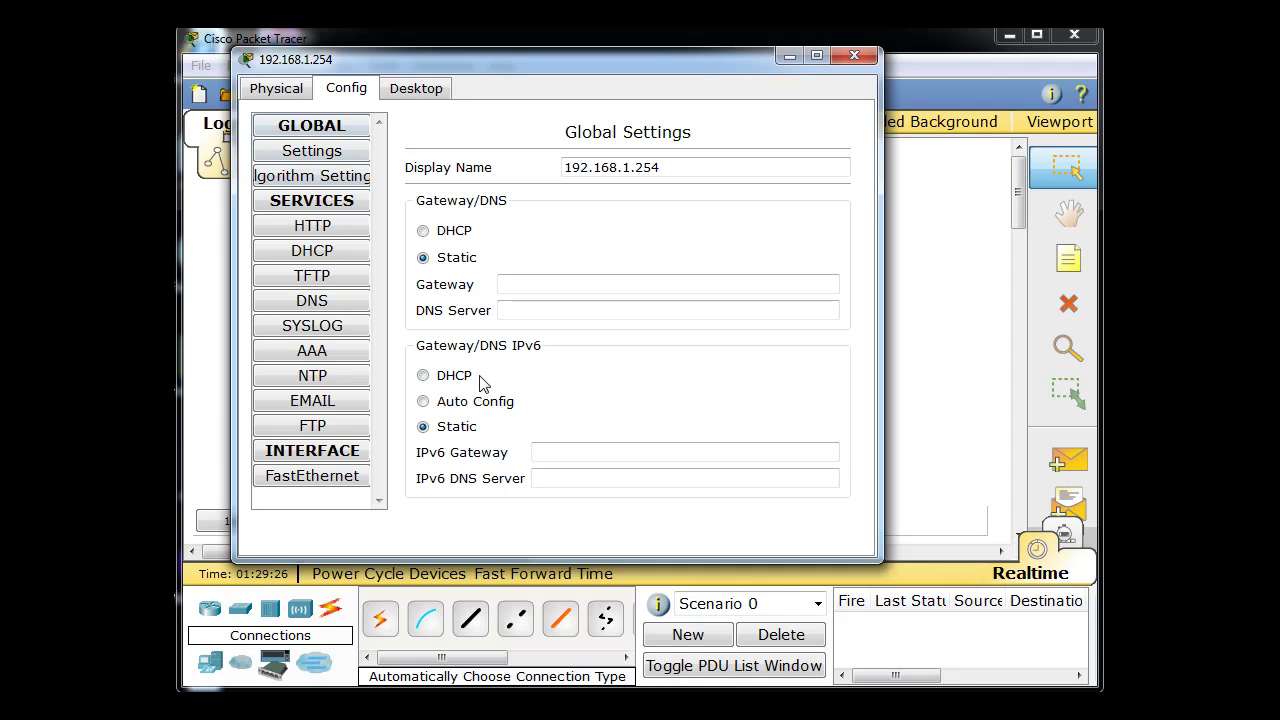
left_click(507, 281)
type("192.")
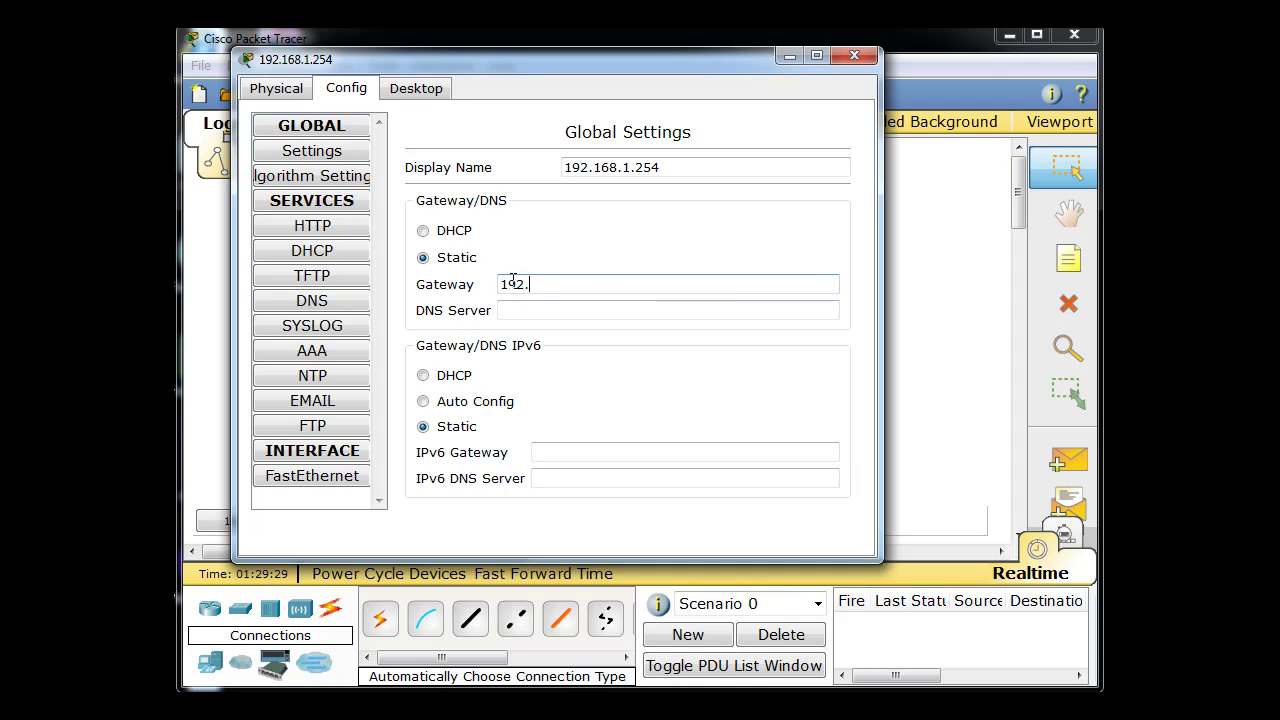
type("168.1.1")
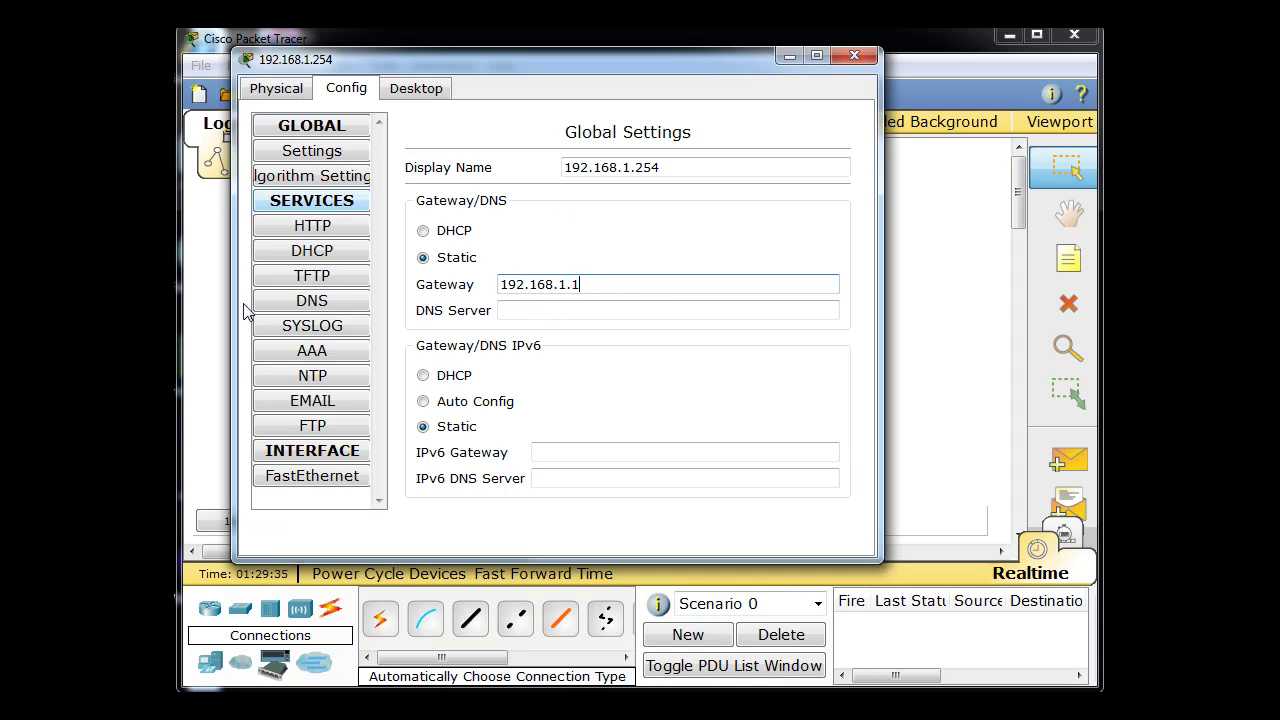
In the server's HTTP index.html, change the heading to SuperYahoo.com and the welcome line to Super Yahoo.com
left_click(313, 232)
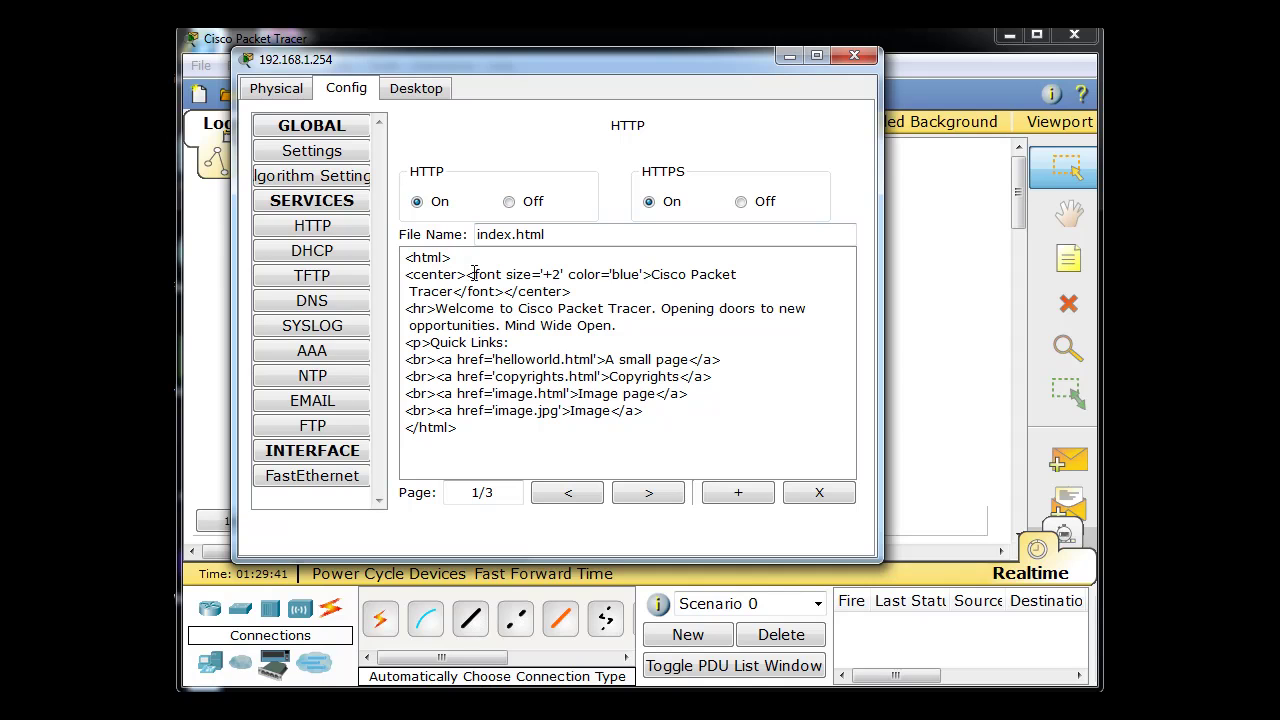
left_click_drag(655, 278, 455, 291)
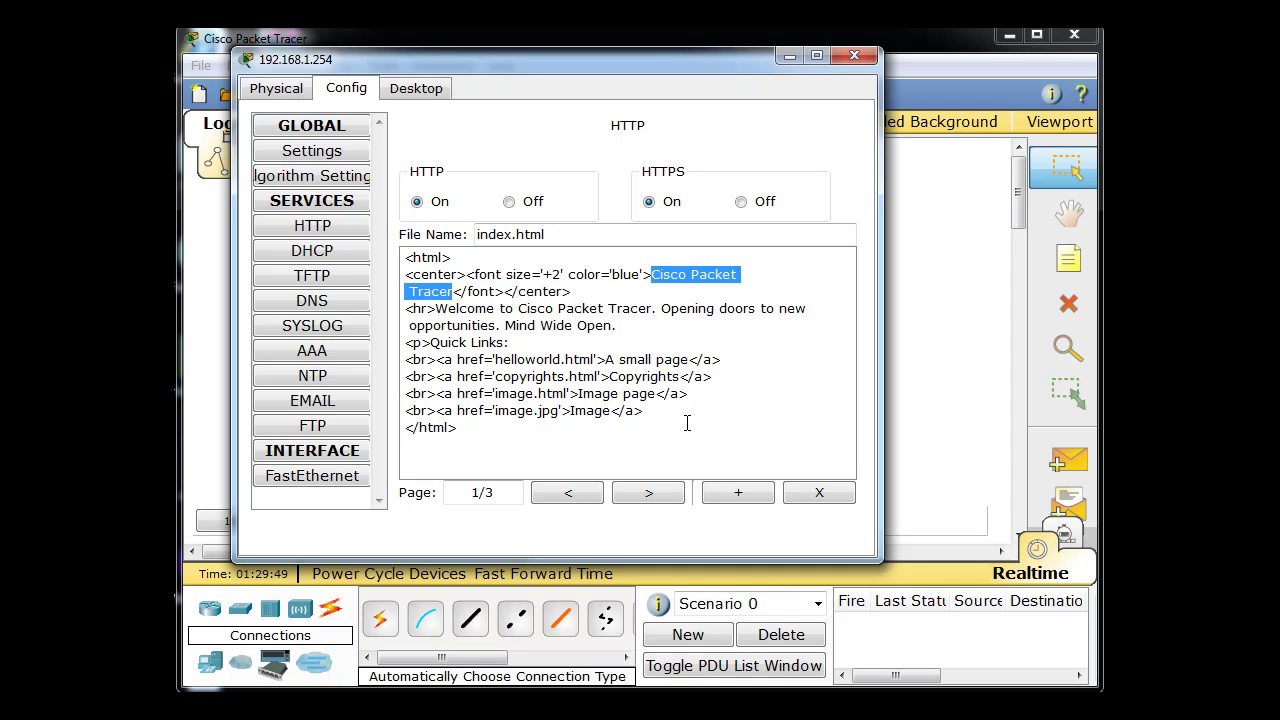
type("Super")
type("Yahoo.c")
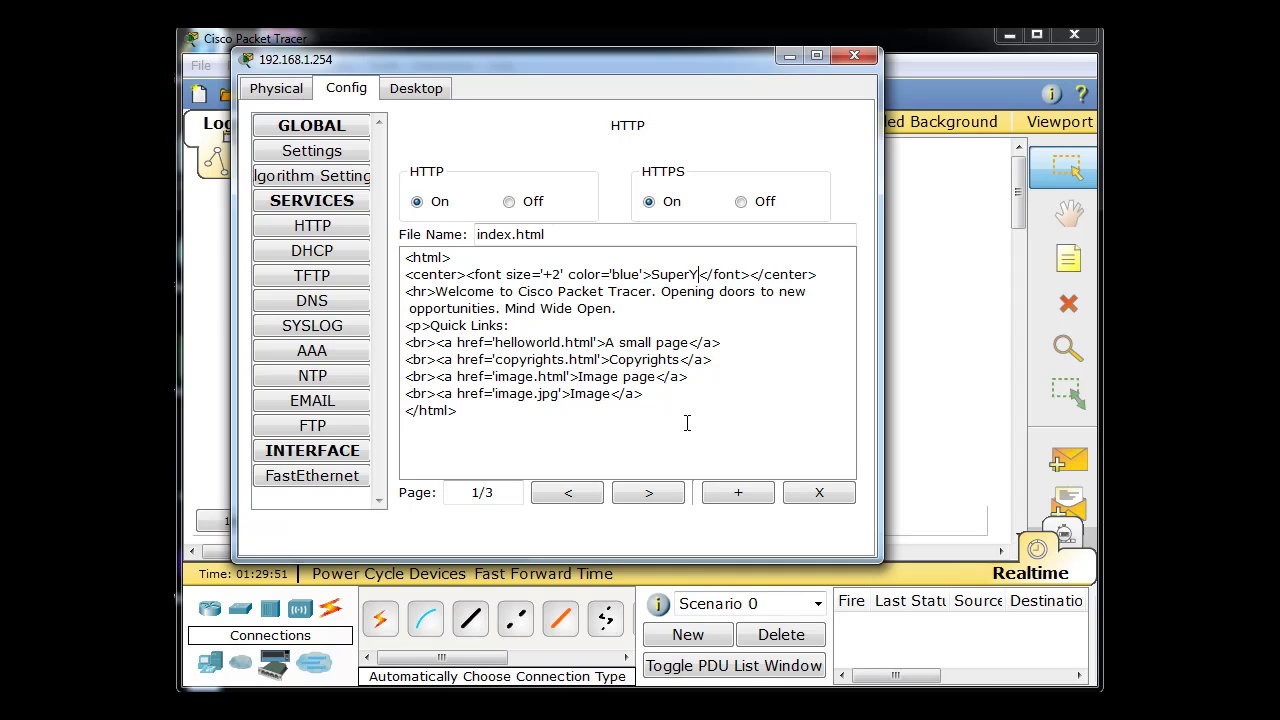
type("om")
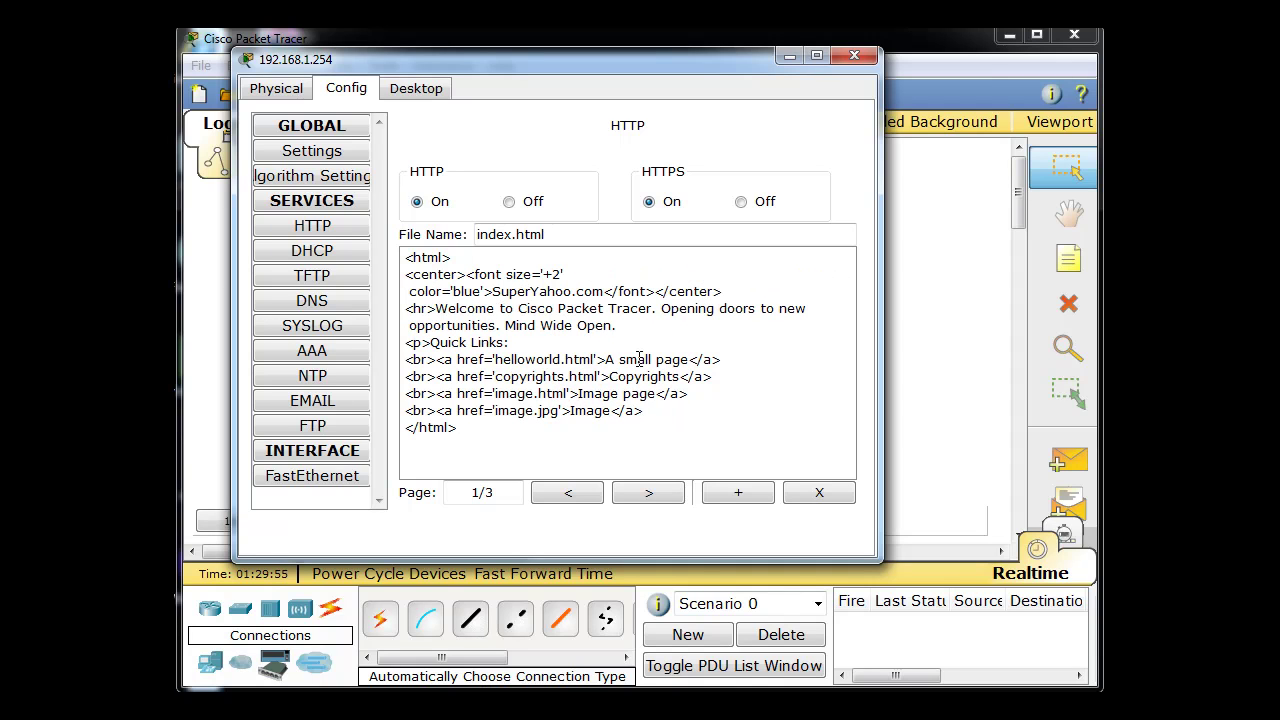
left_click(562, 359)
left_click_drag(520, 309, 654, 309)
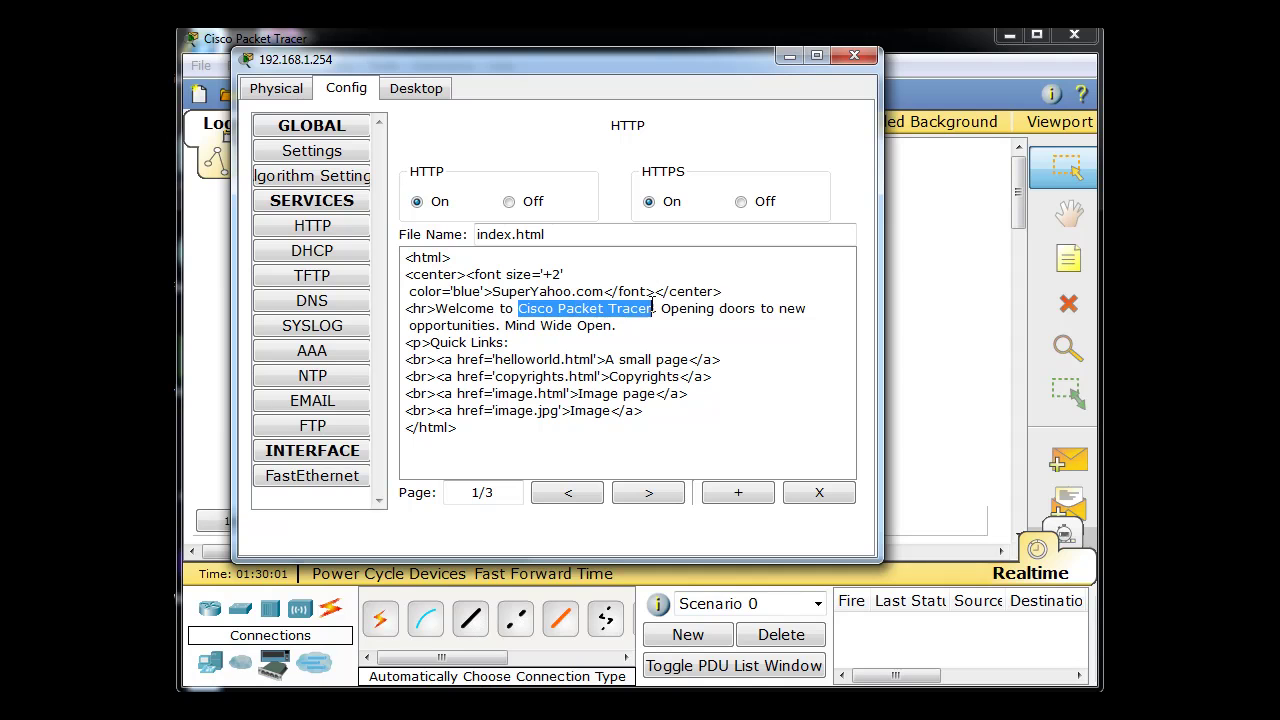
type("Super Yah")
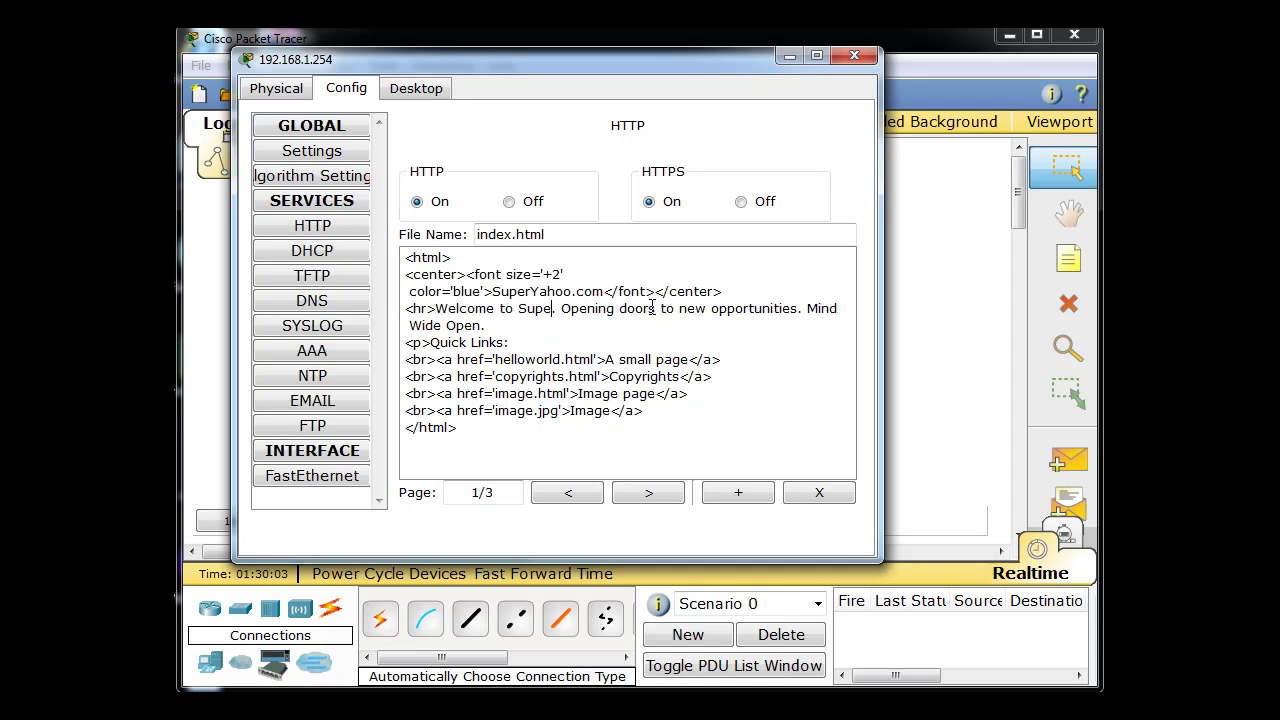
type("oo.com")
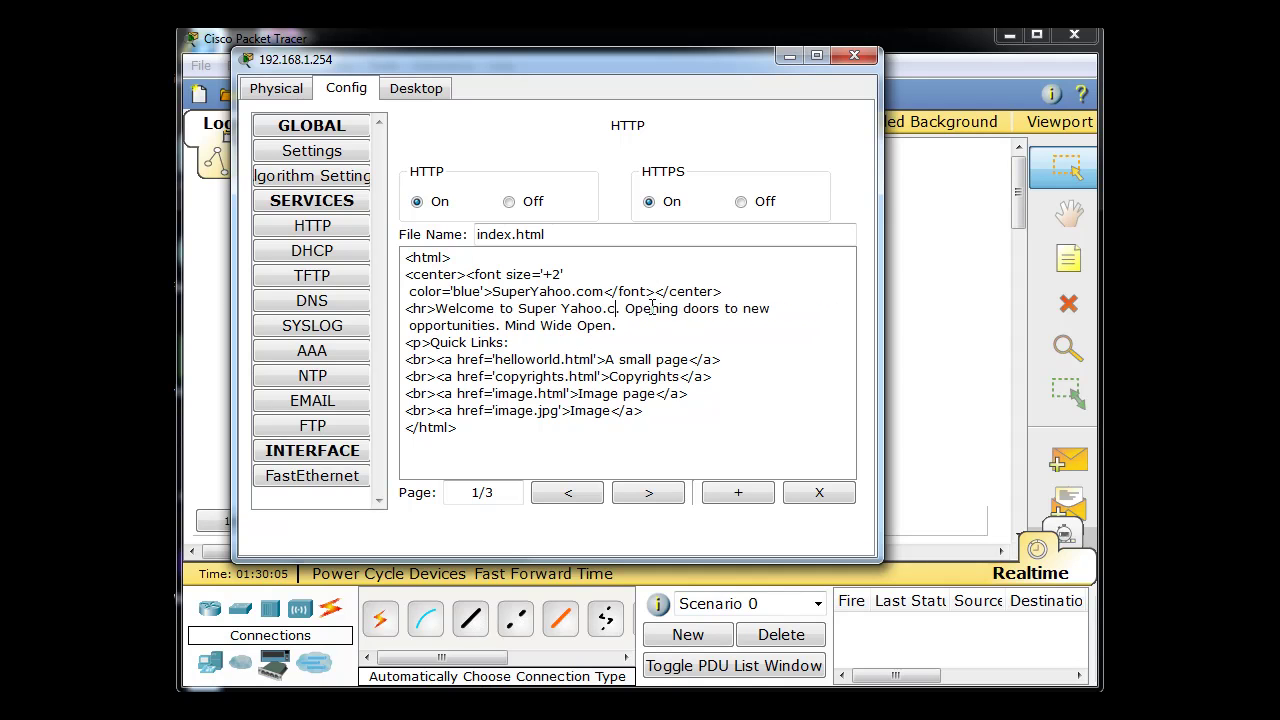
Page through helloworld.html and image.html, then return to index.html
left_click(650, 496)
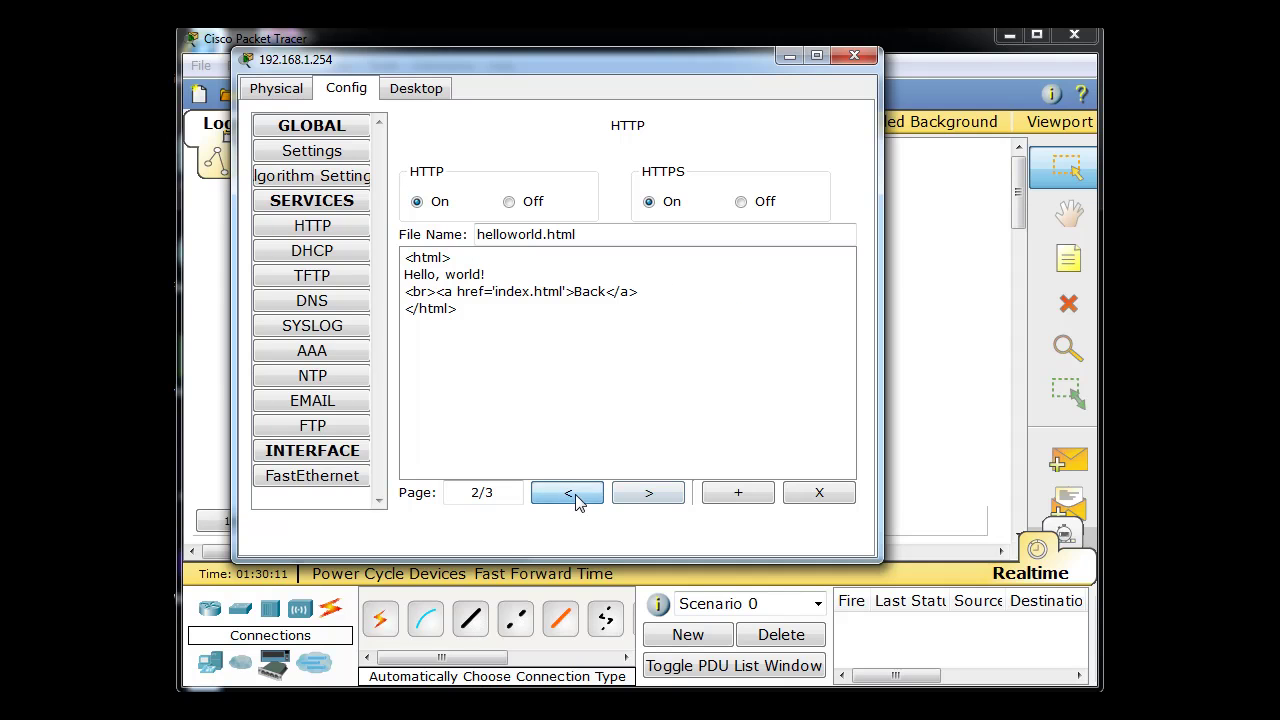
left_click(571, 494)
left_click(643, 496)
left_click(643, 496)
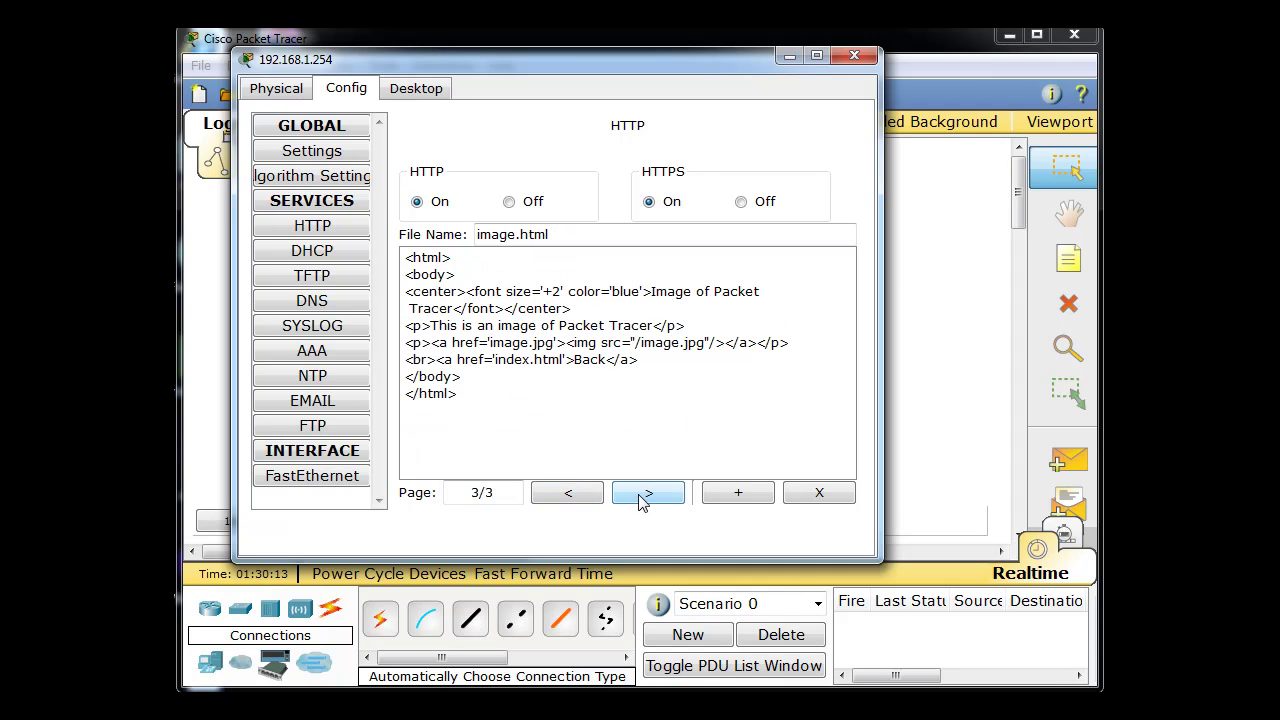
left_click(563, 494)
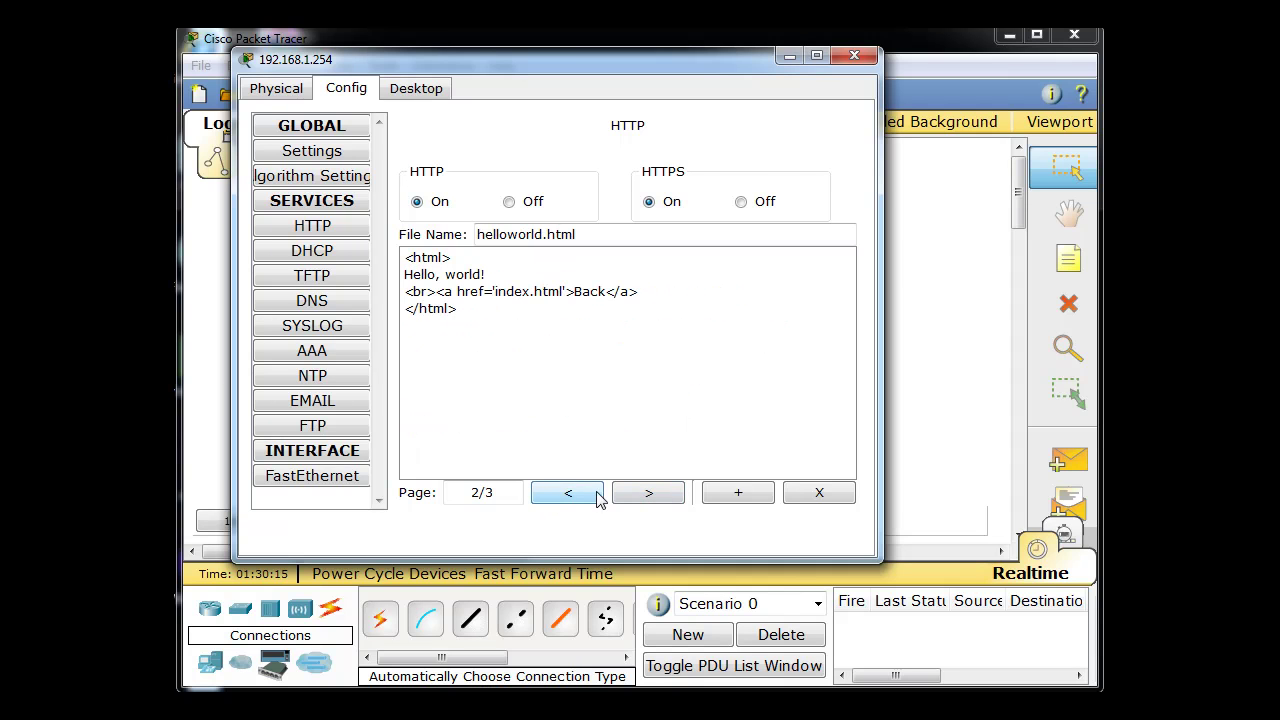
left_click(562, 495)
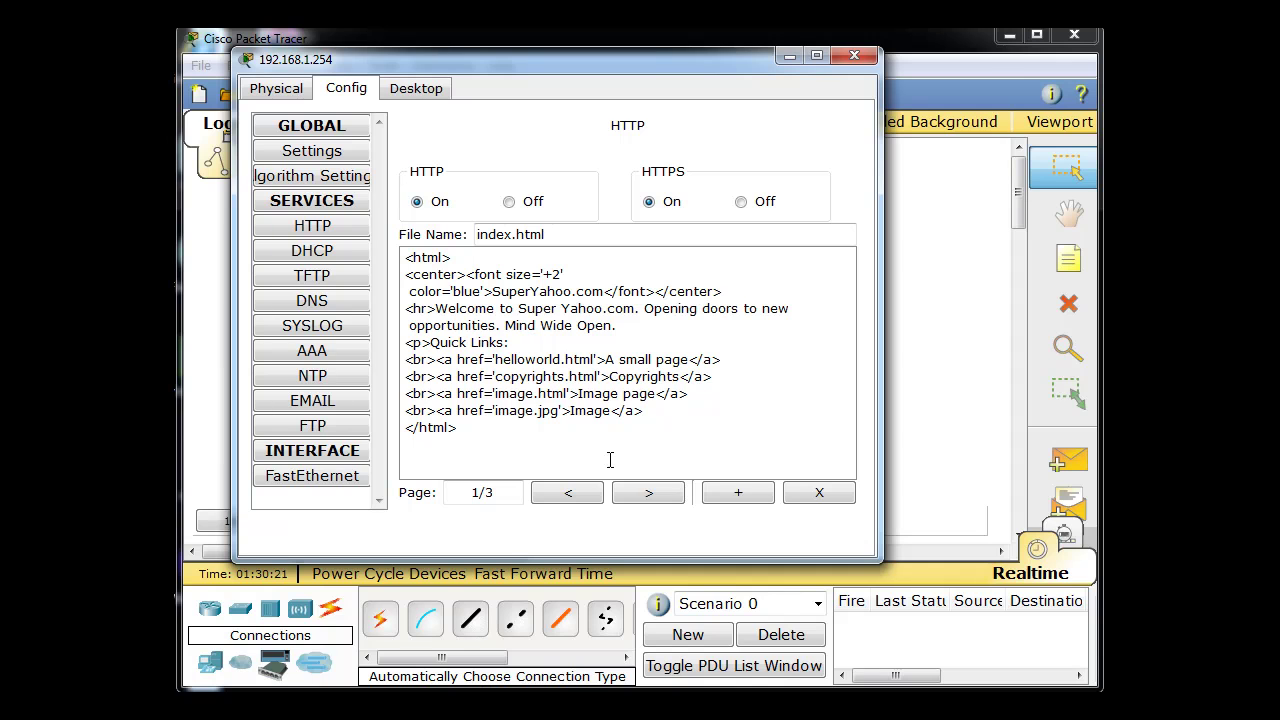
Add an A record mapping superyahoo.com to 192.168.1.254 and switch the server's DNS service on
left_click(311, 303)
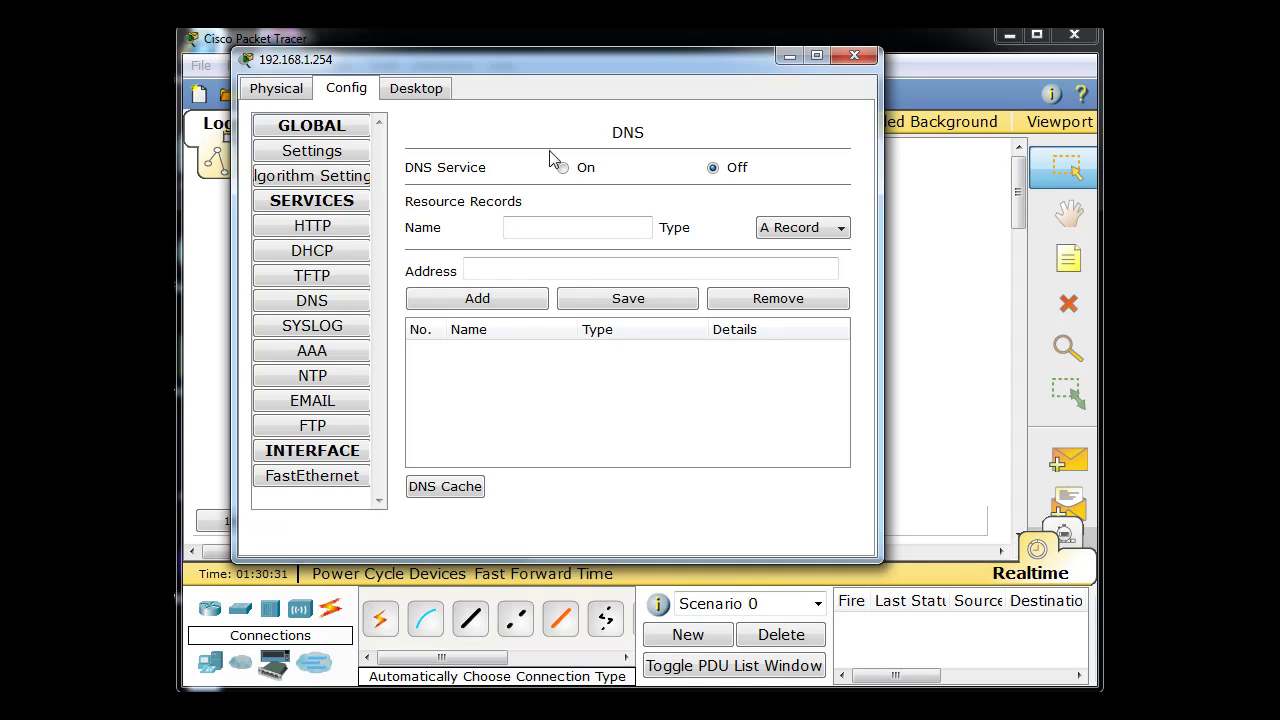
left_click(527, 224)
type("superyah")
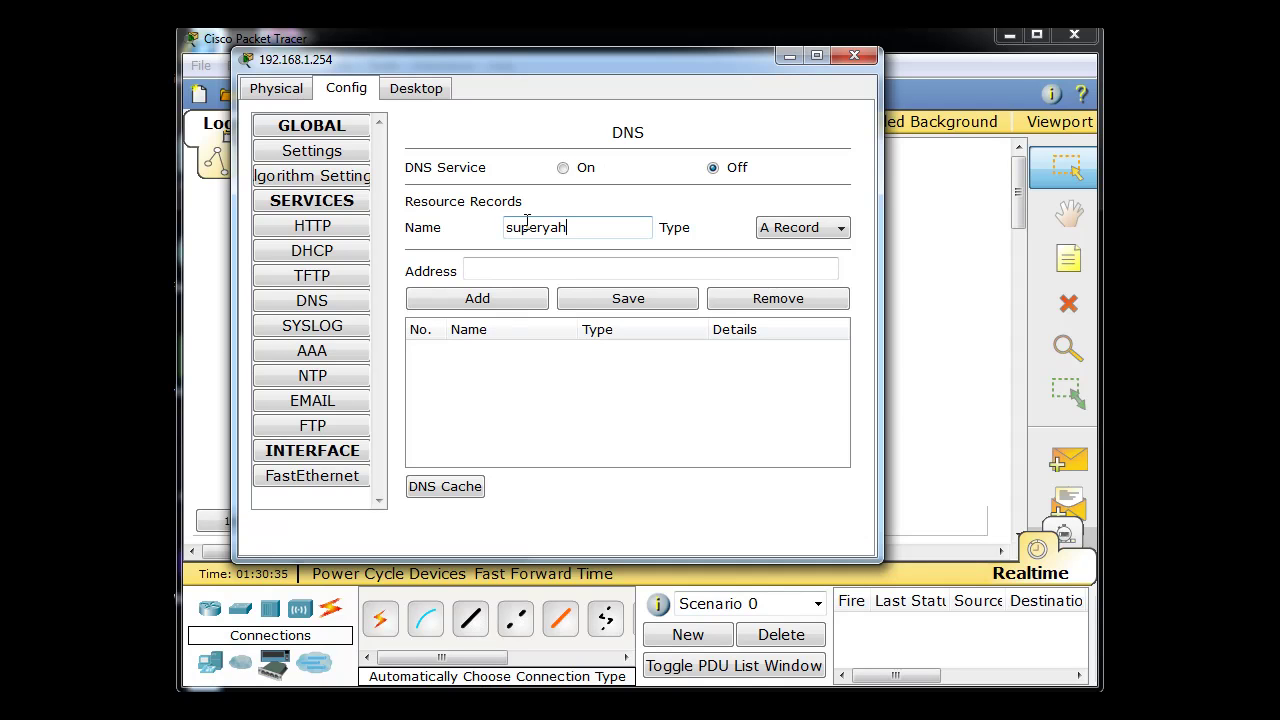
type("oo.com")
left_click(498, 267)
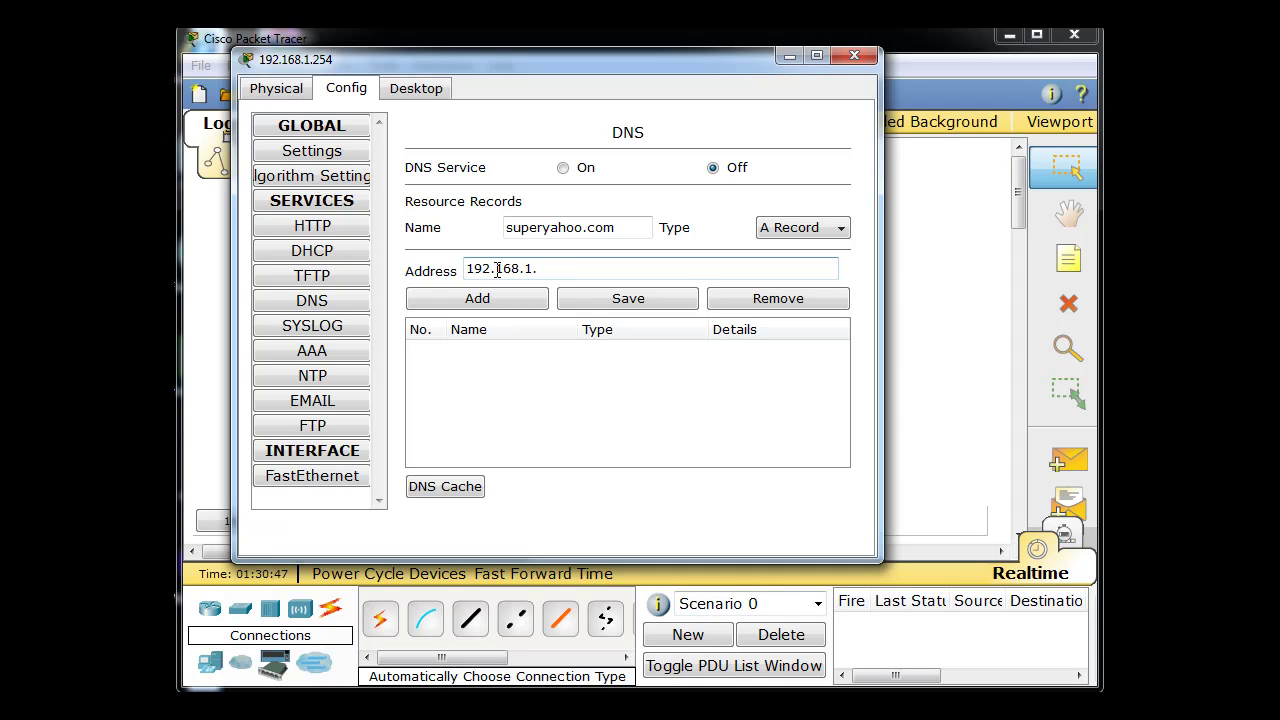
type("1.254")
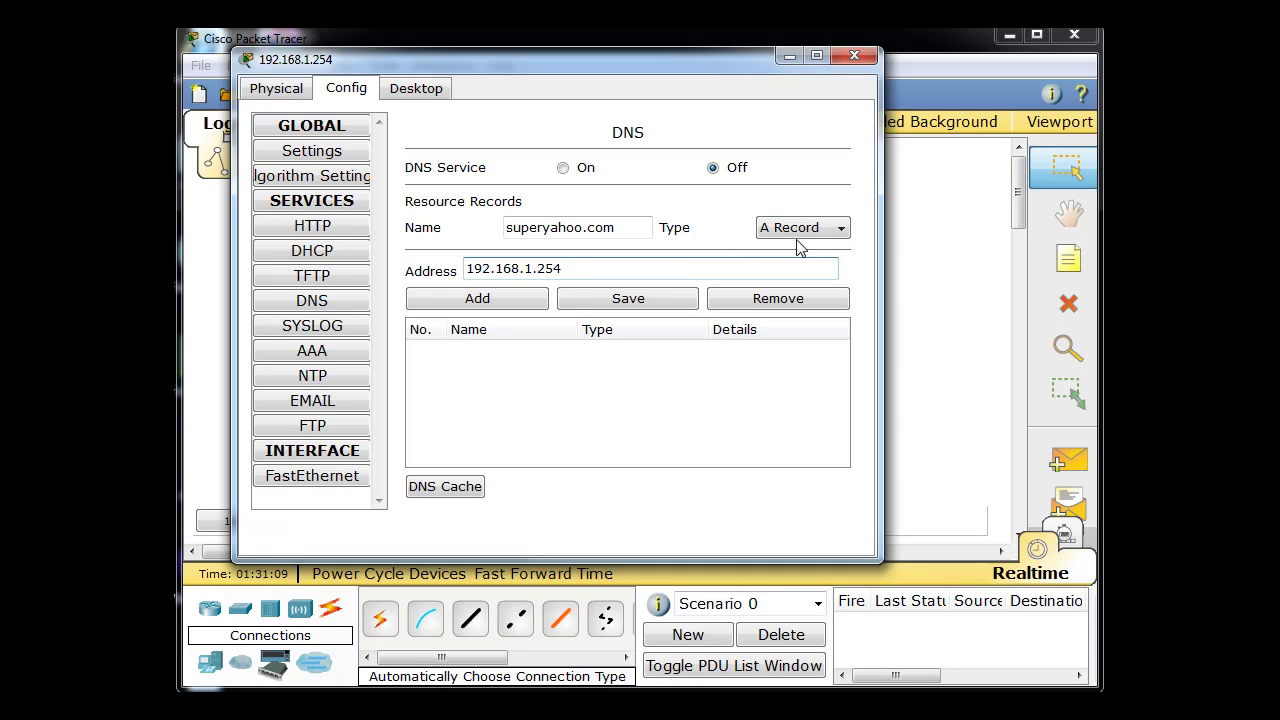
left_click(497, 298)
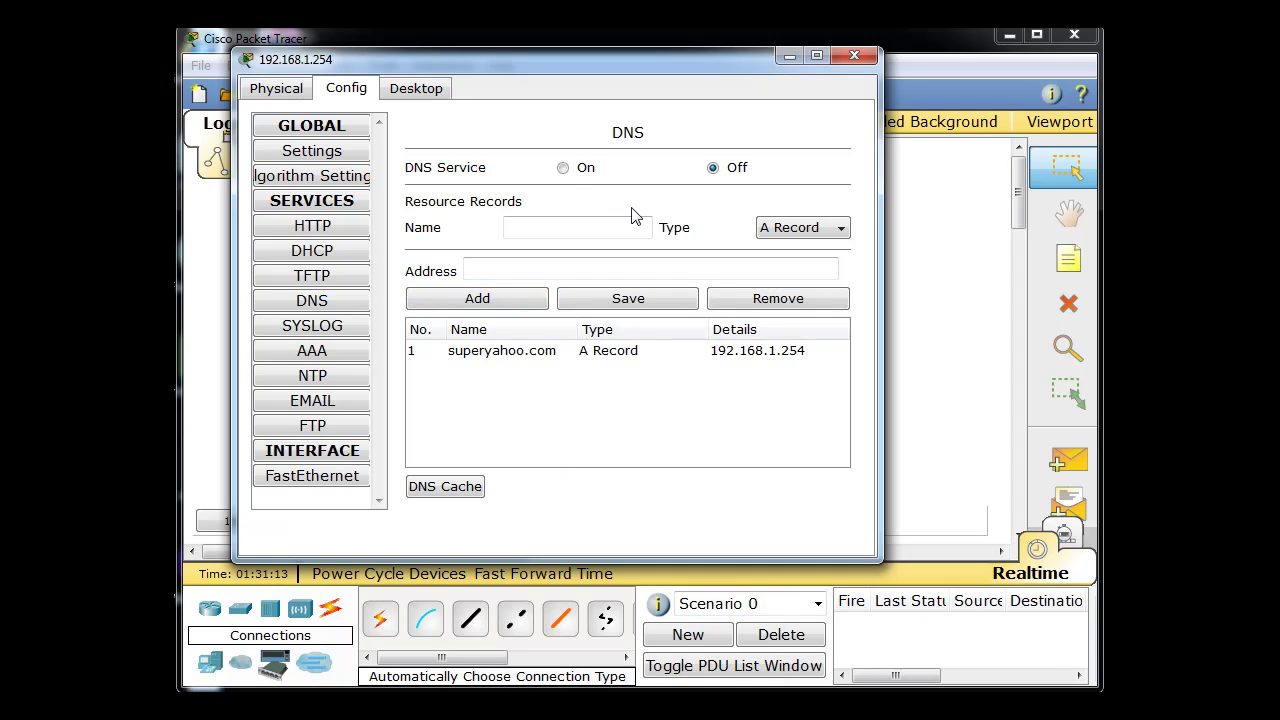
left_click(563, 168)
left_click(673, 383)
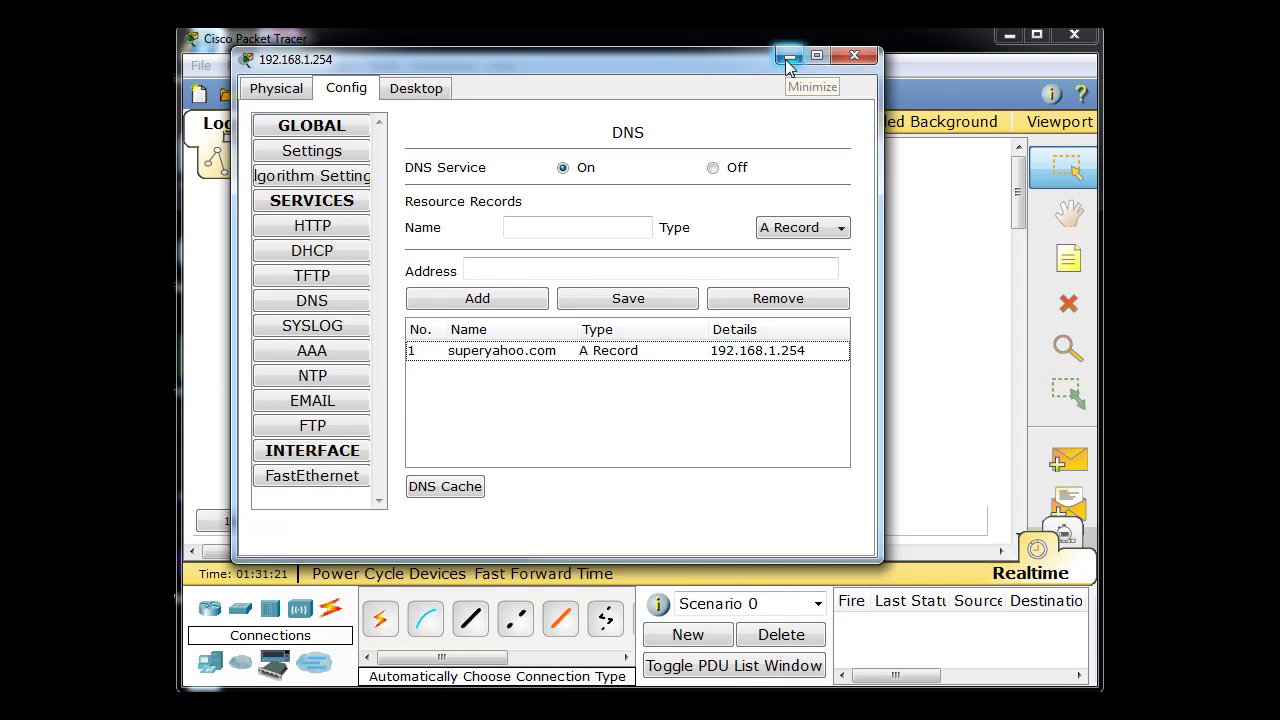
Check the server's HTTP page and its superyahoo.com DNS record, then close the server window
left_click(305, 229)
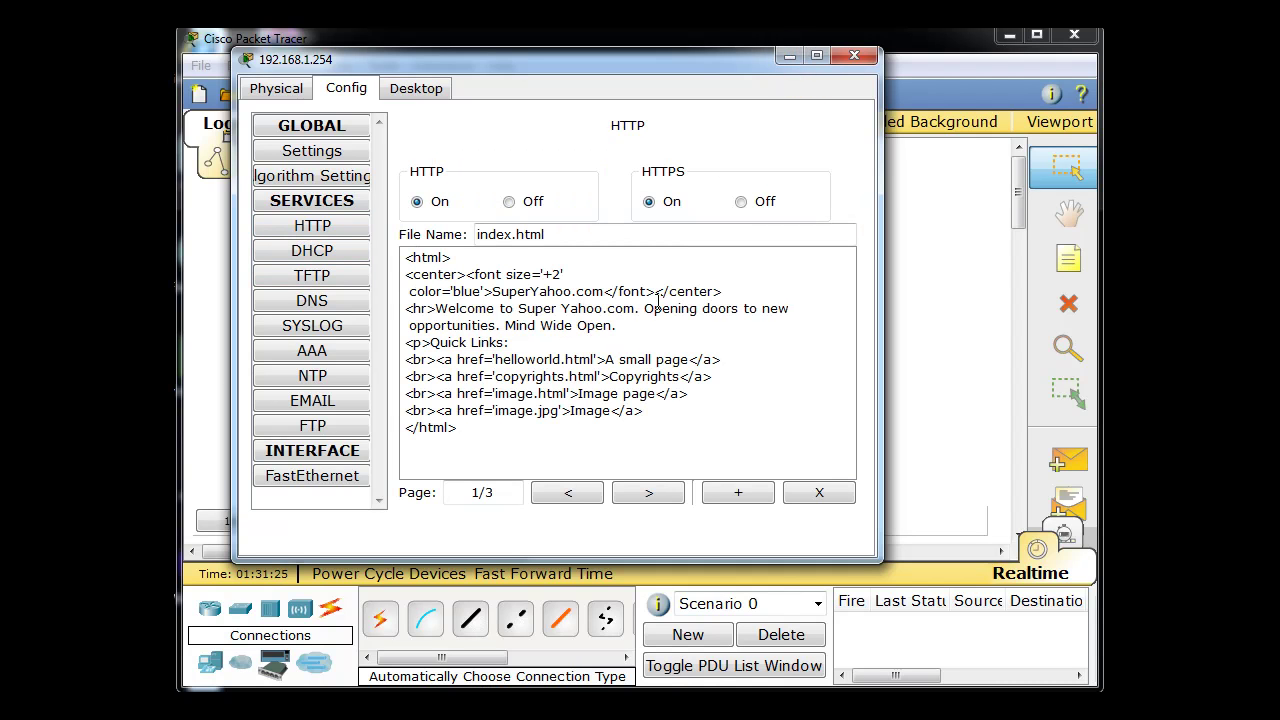
left_click(855, 55)
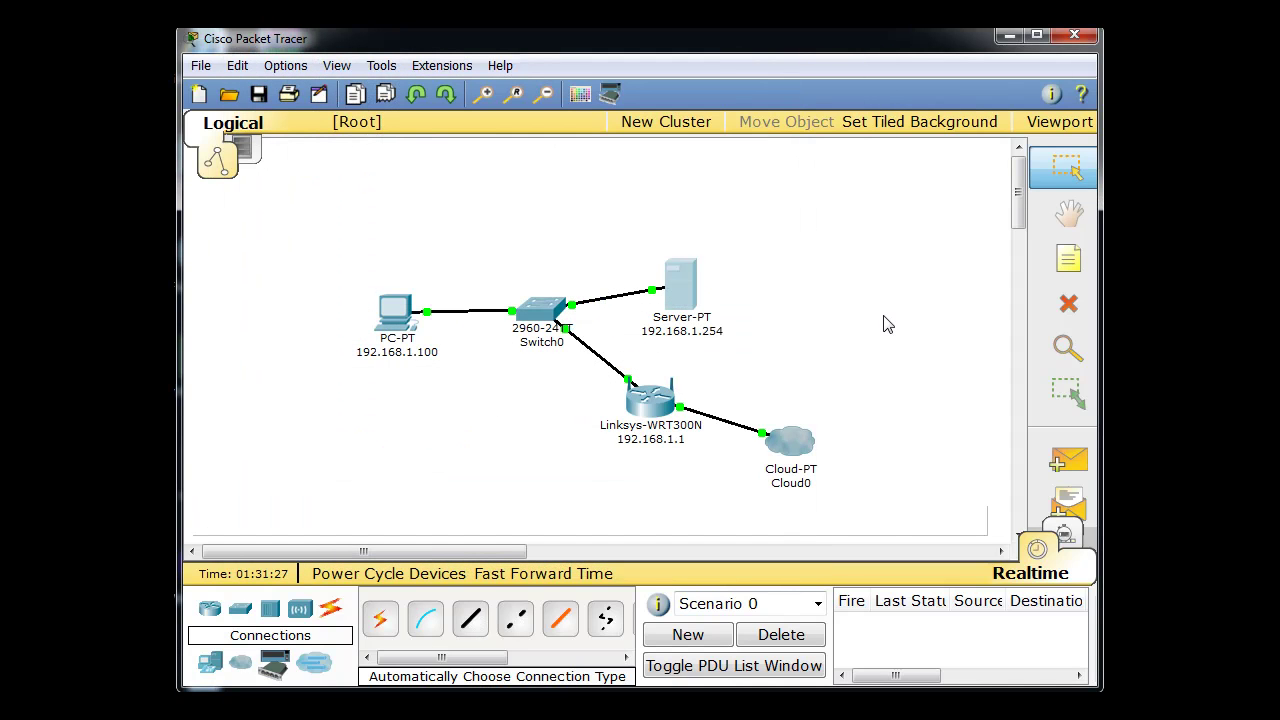
left_click(688, 291)
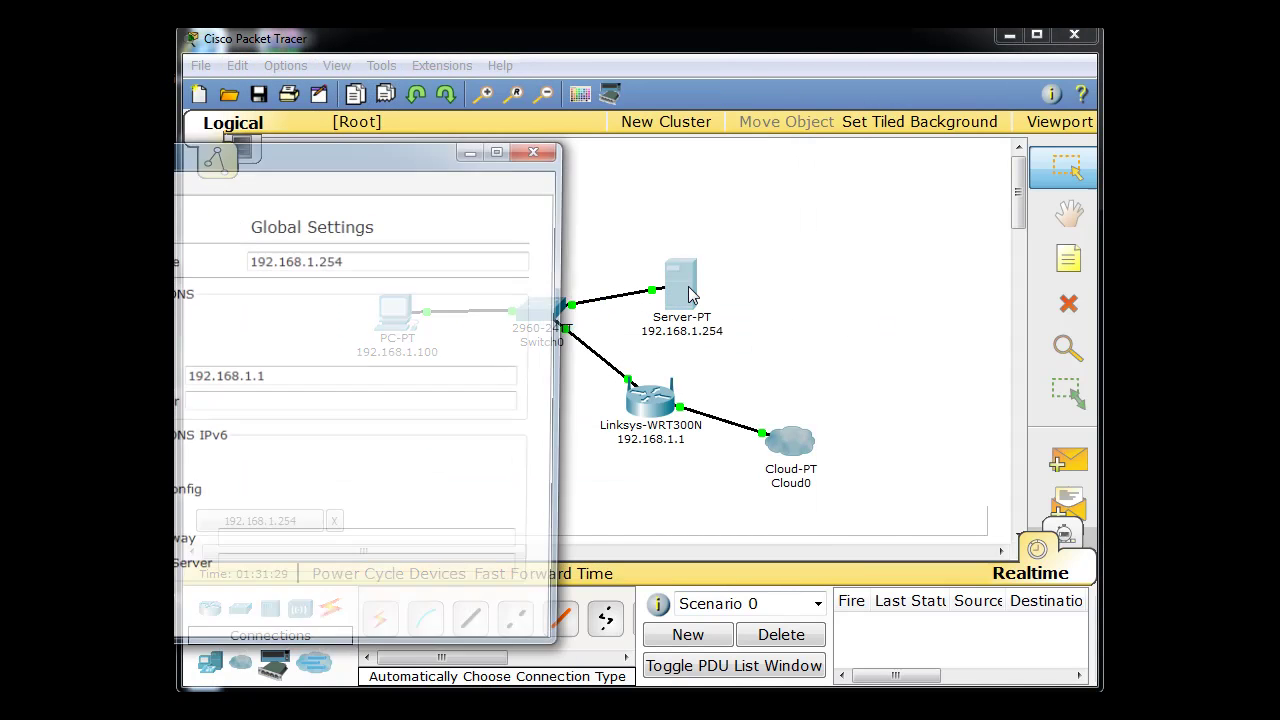
left_click_drag(357, 175, 646, 119)
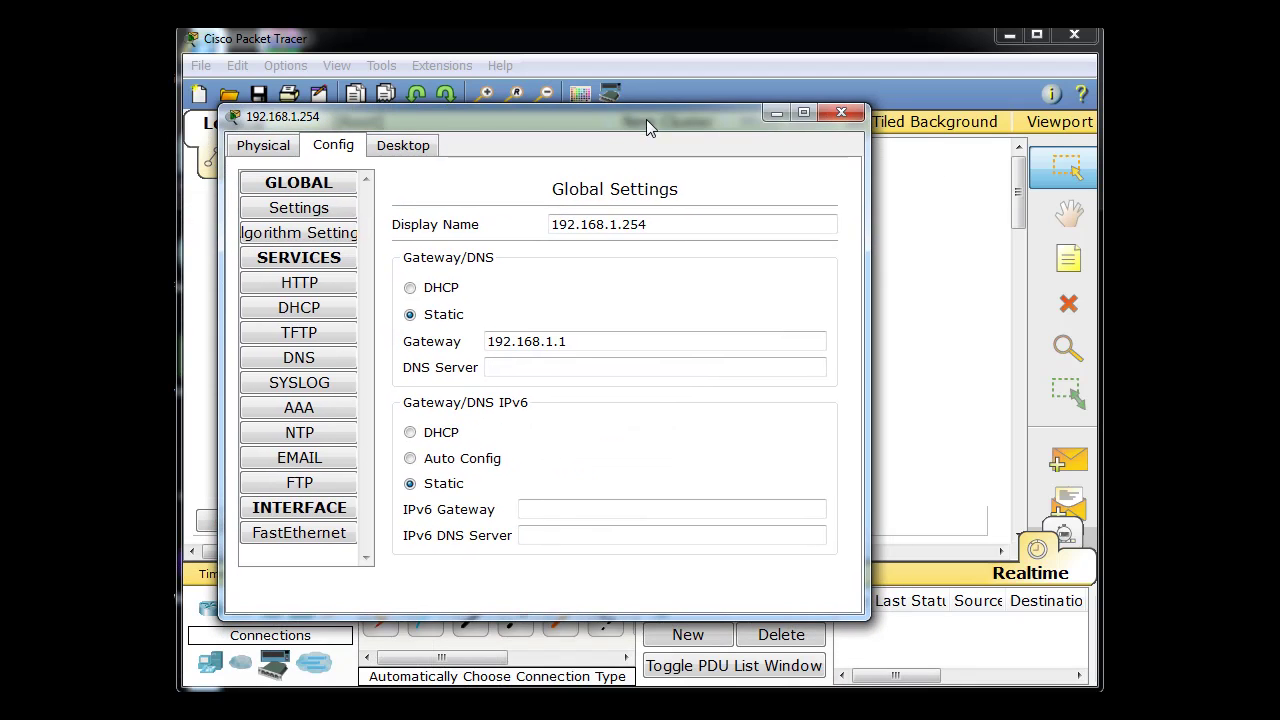
left_click(299, 358)
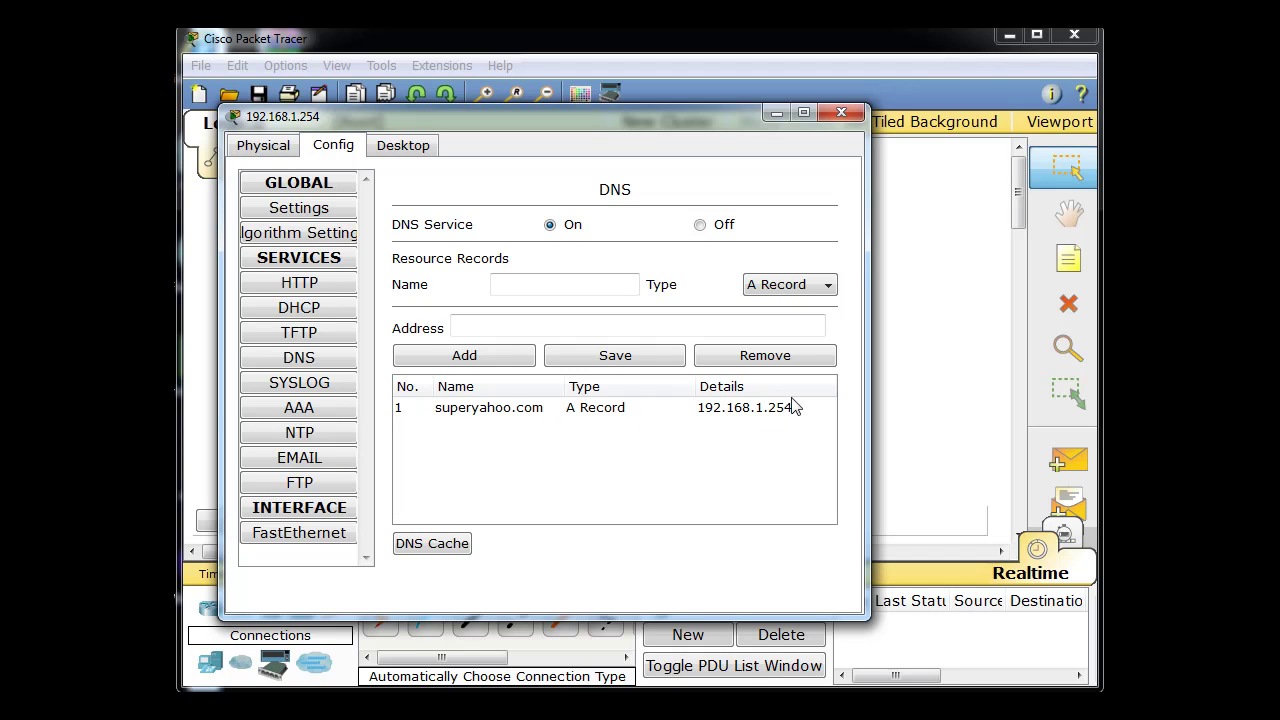
left_click(841, 112)
Open the PC's IP Configuration and switch it to Static addressing
left_click(390, 312)
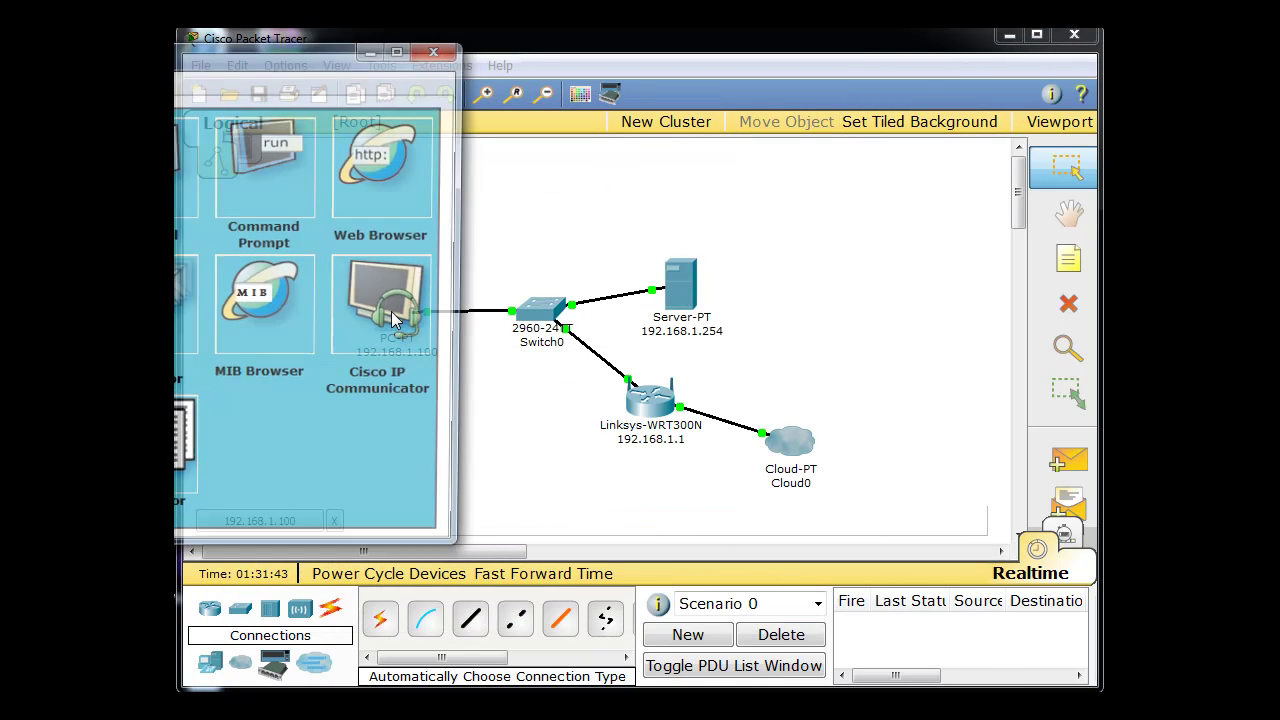
left_click_drag(284, 57, 709, 91)
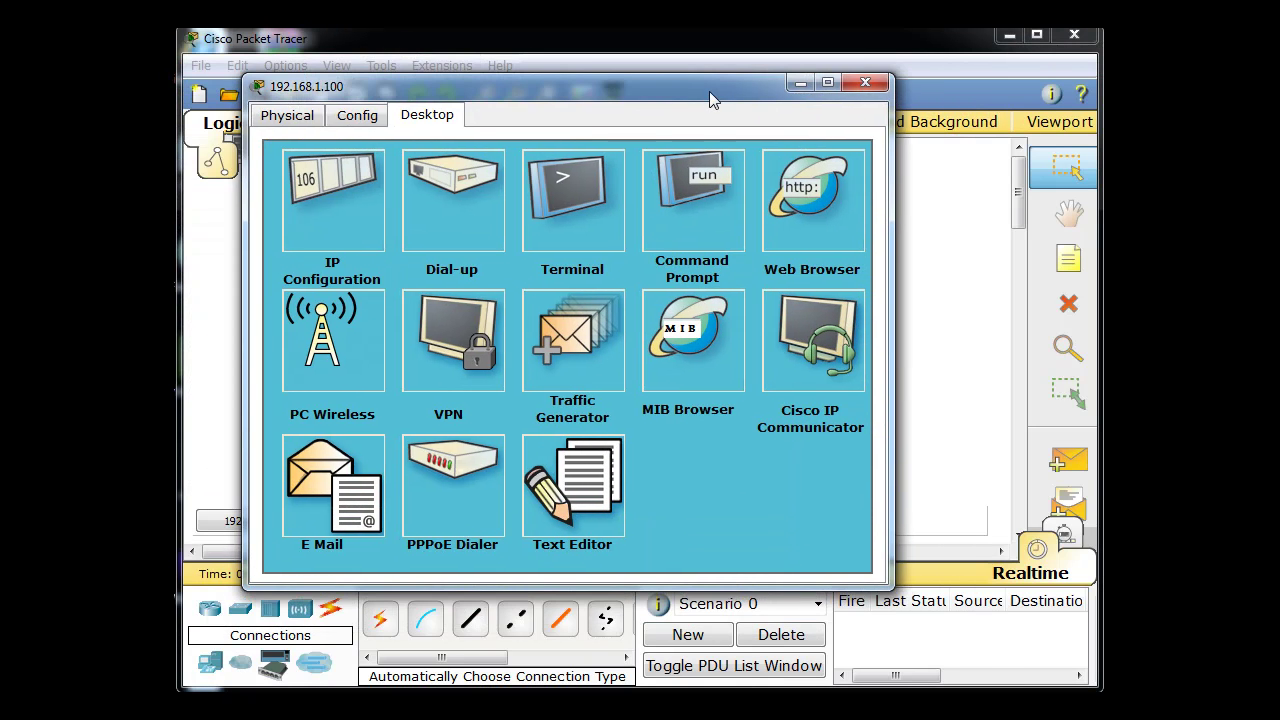
left_click(316, 193)
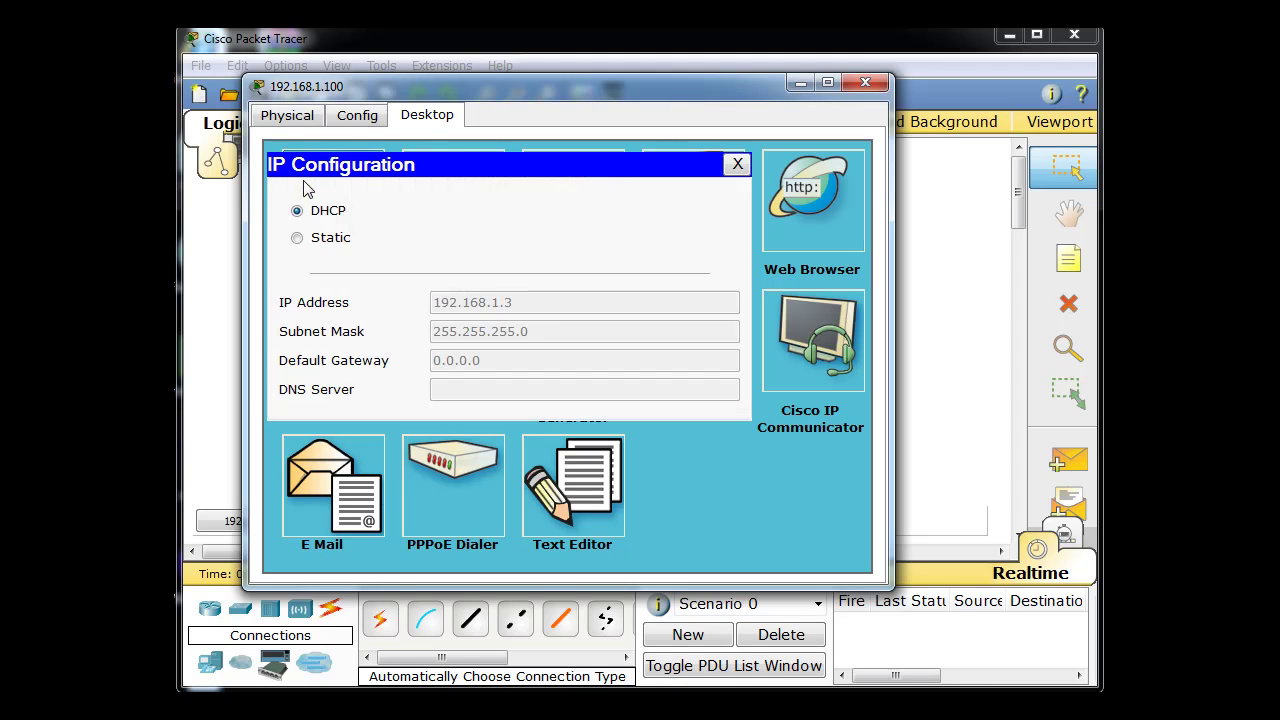
left_click_drag(410, 85, 549, 78)
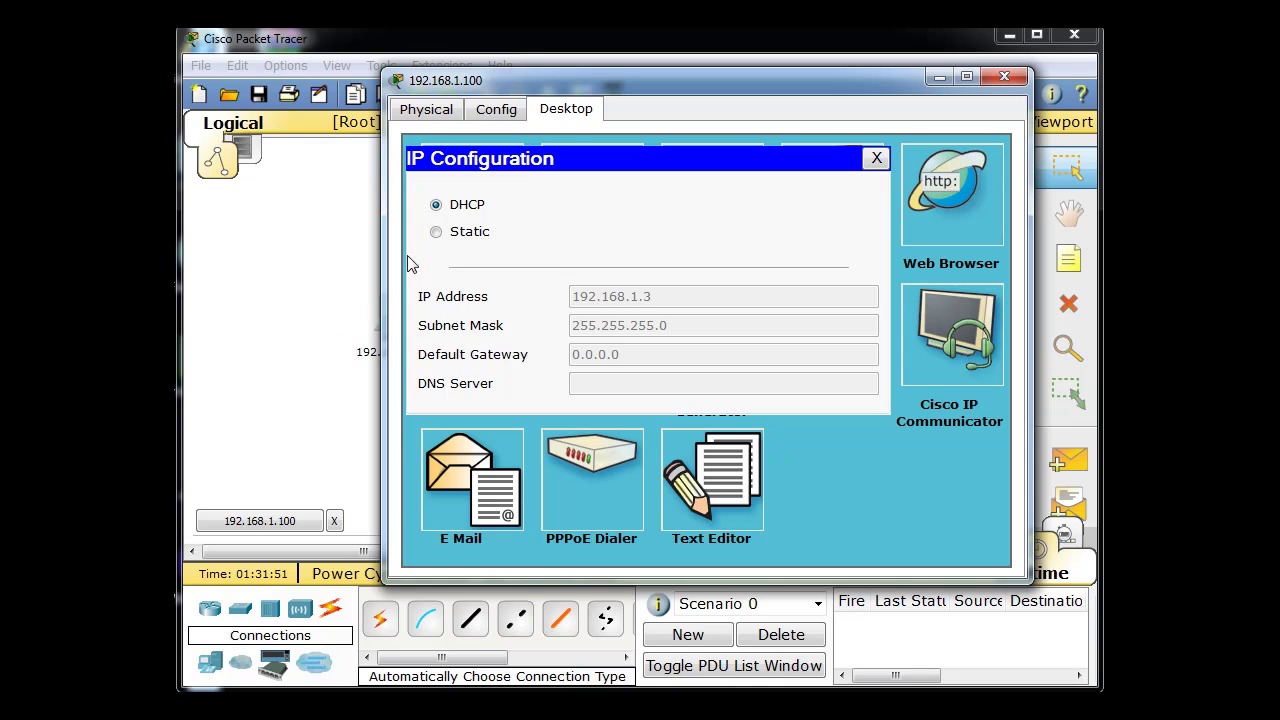
left_click(436, 232)
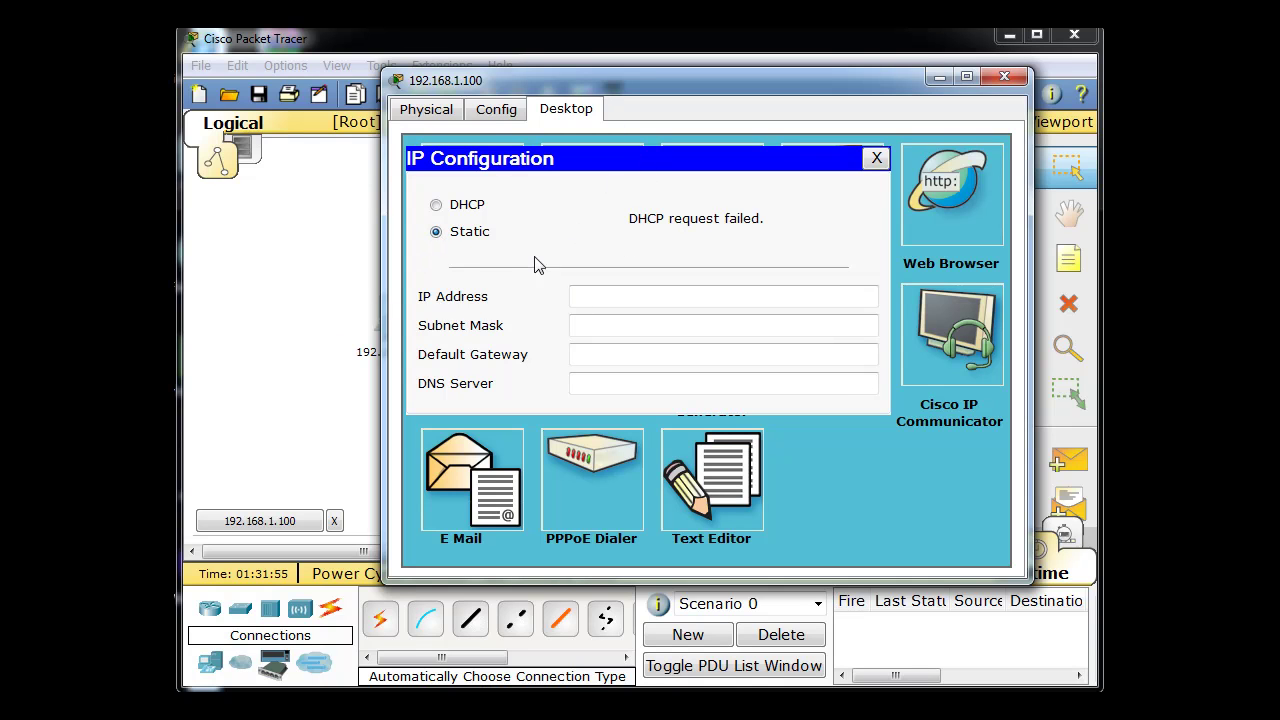
Give the PC IP 192.168.1.100, mask 255.255.255.0, gateway 192.168.1.1 and DNS server 192.168.1.254
left_click(584, 300)
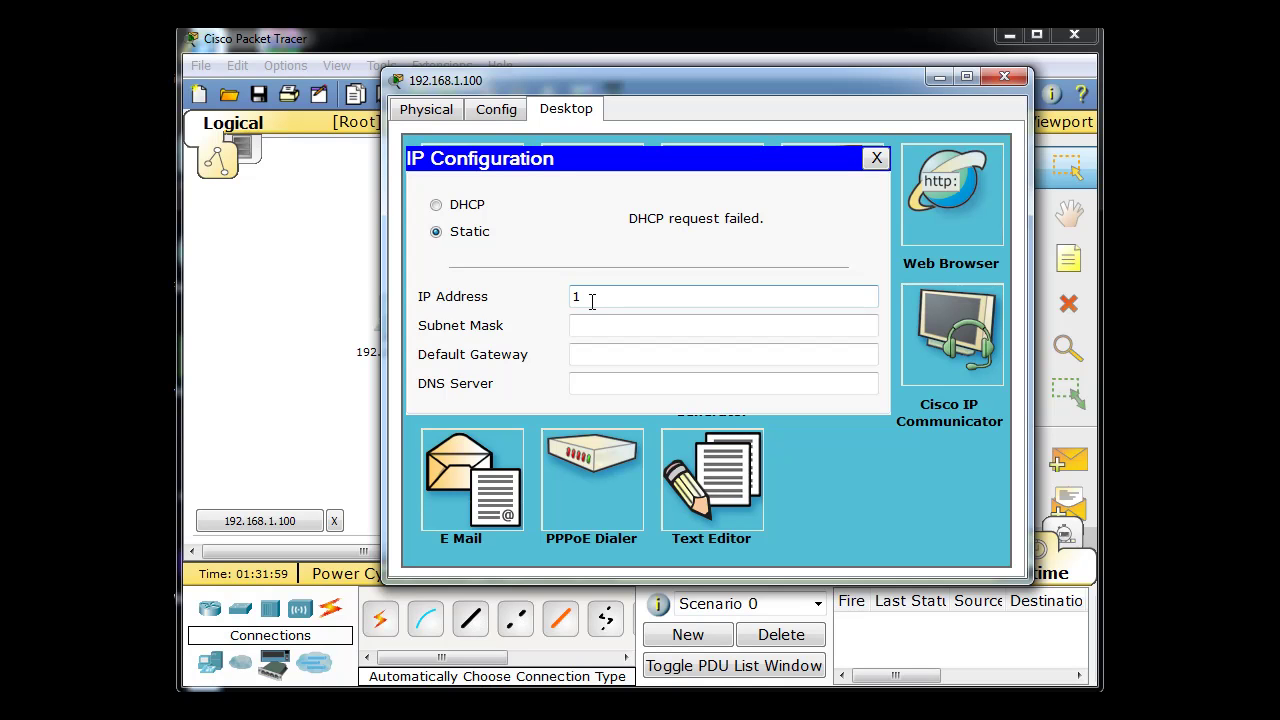
type("192.168.1.100")
left_click(597, 318)
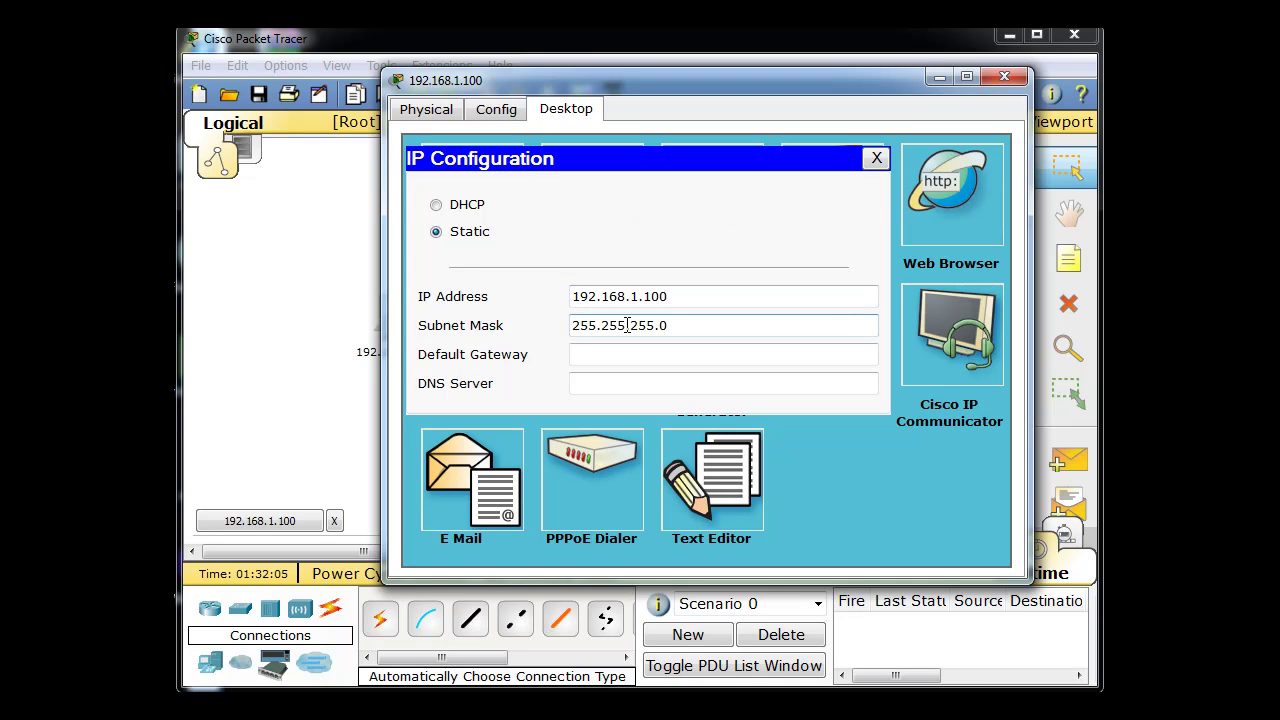
left_click(573, 295)
left_click(594, 356)
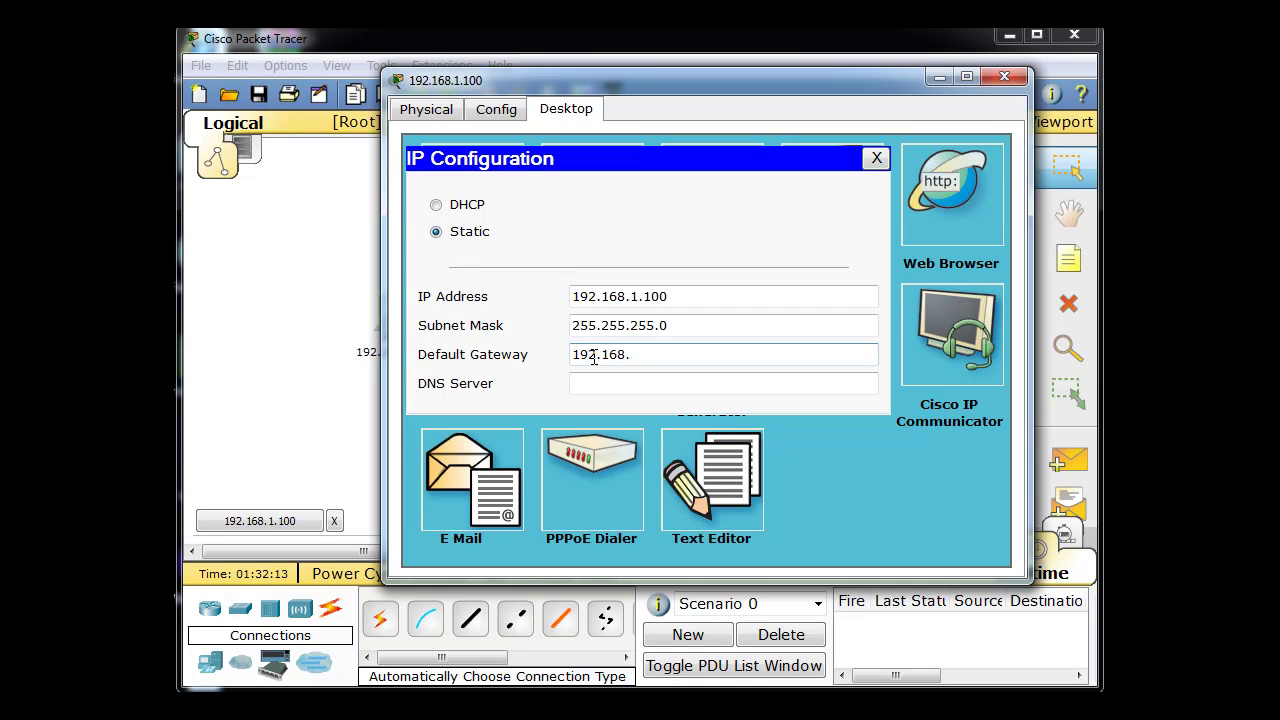
left_click(612, 385)
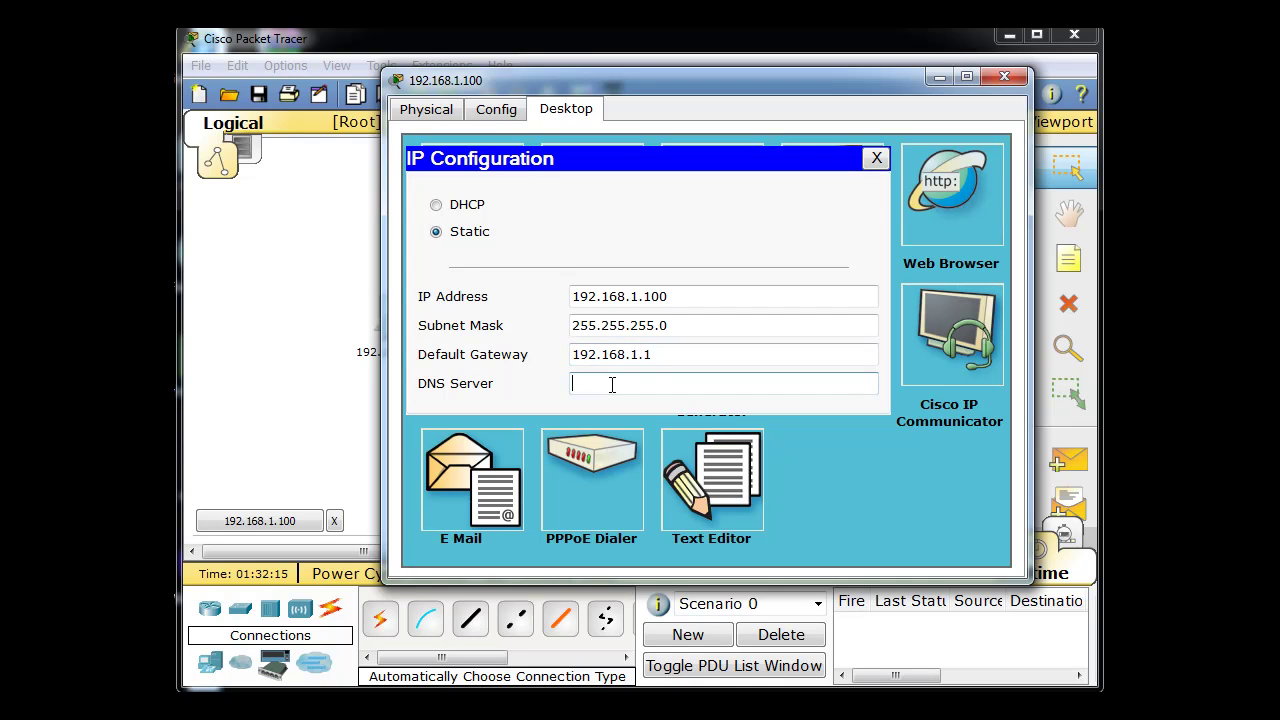
type("192.168.1.254")
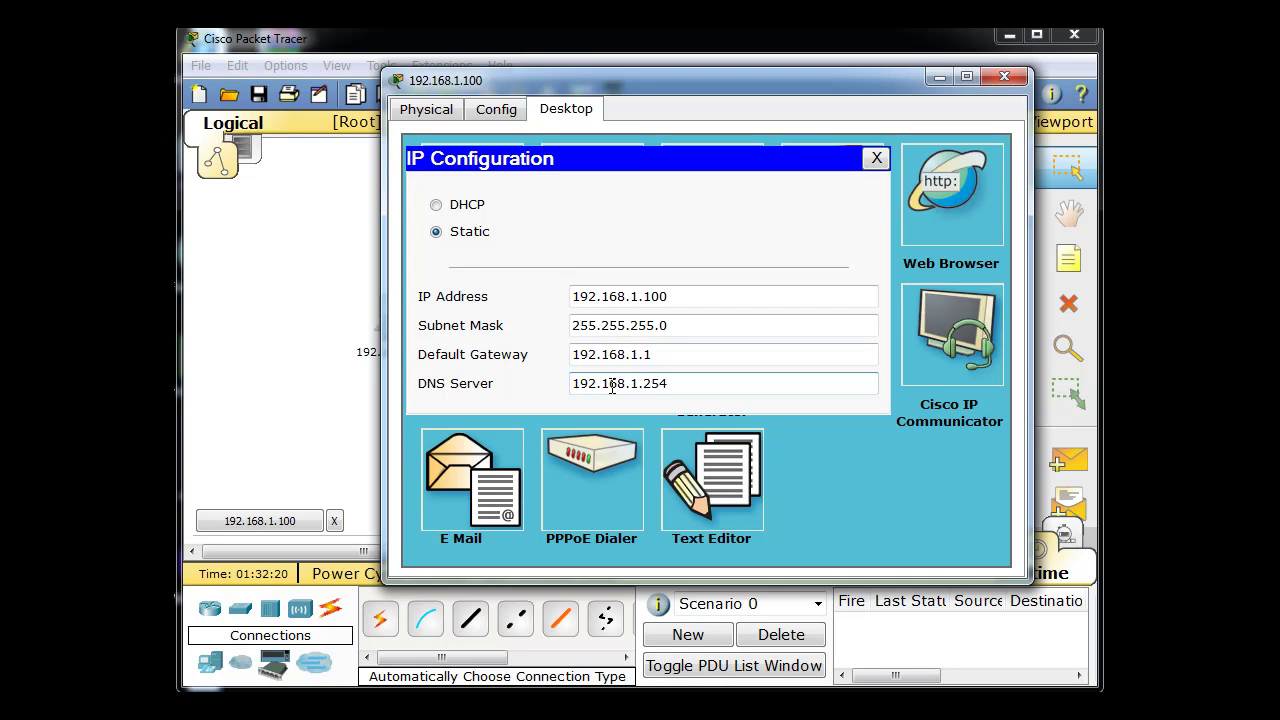
left_click(690, 296)
left_click(717, 329)
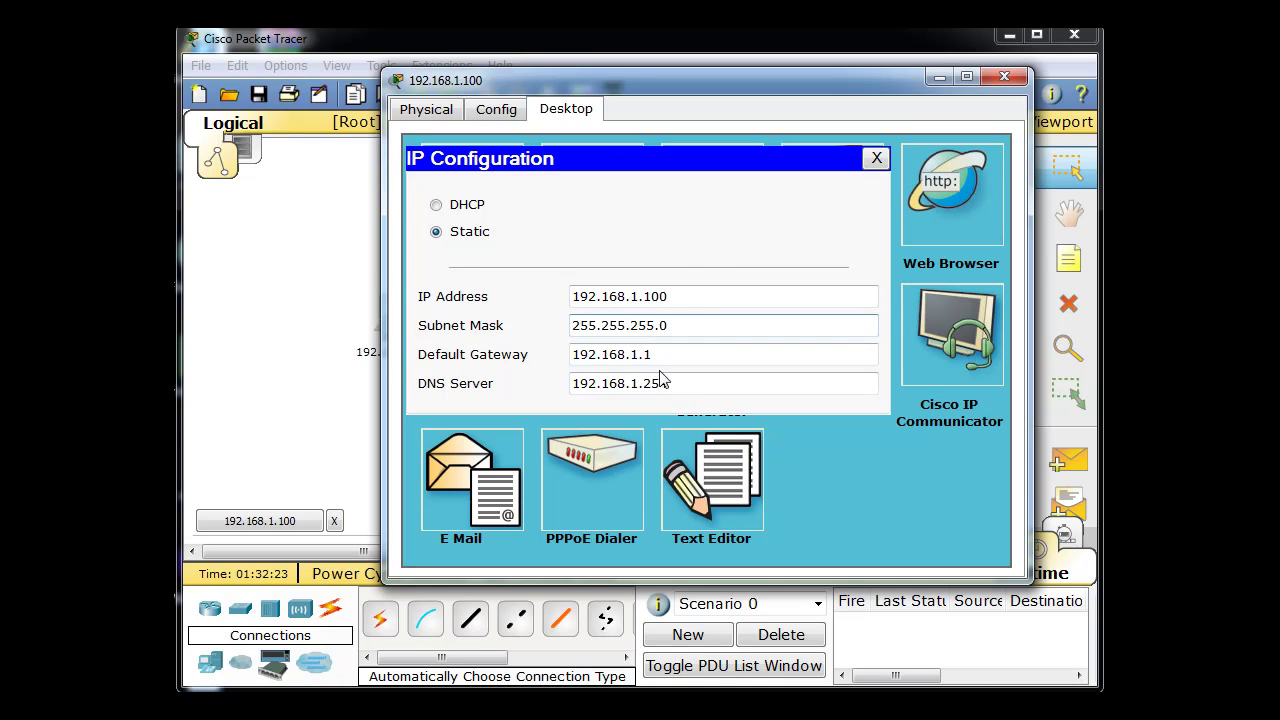
left_click(876, 159)
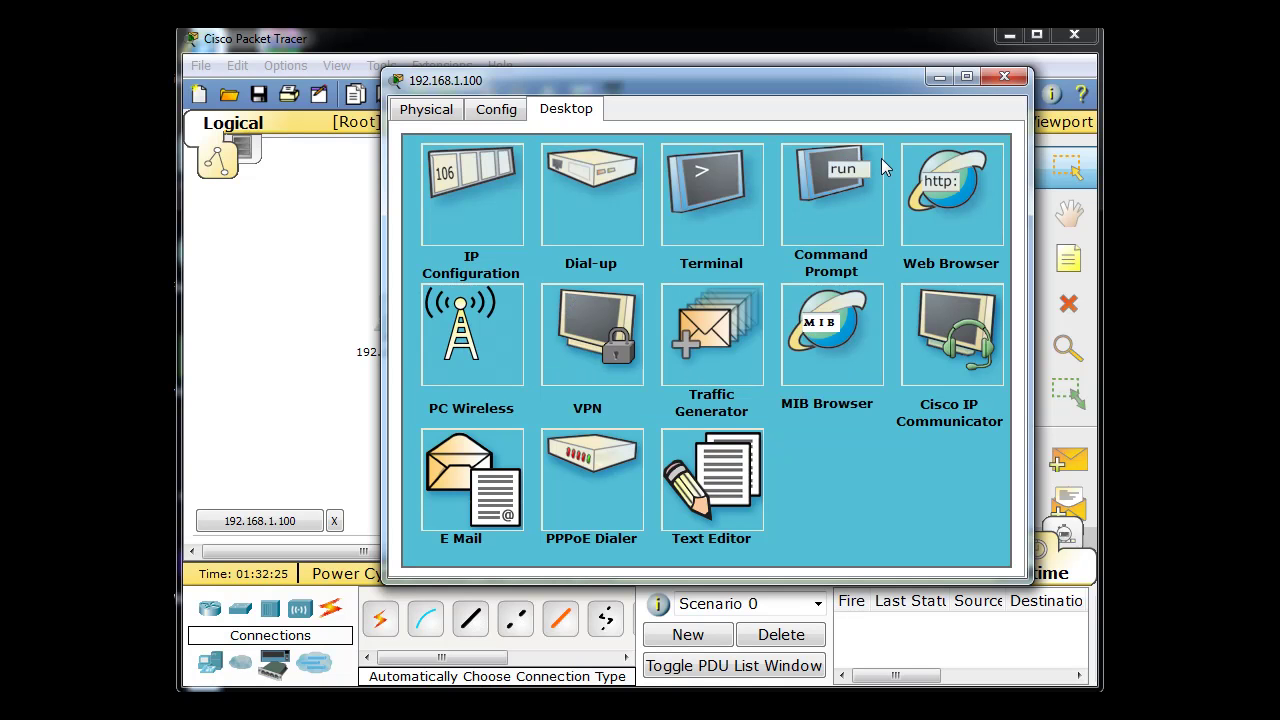
Browse to superyahoo.com in the PC's web browser to display the SuperYahoo.com welcome page
left_click(958, 201)
left_click_drag(803, 95, 674, 110)
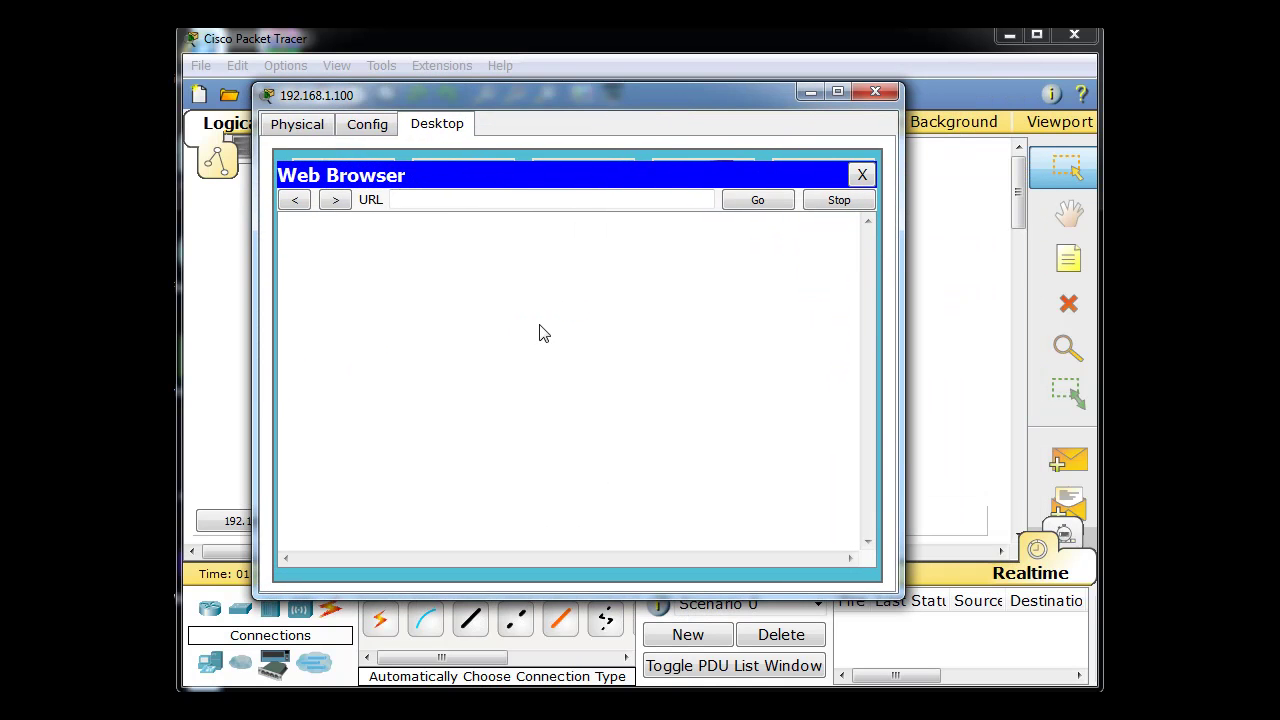
left_click(405, 200)
type("superyahoo.c")
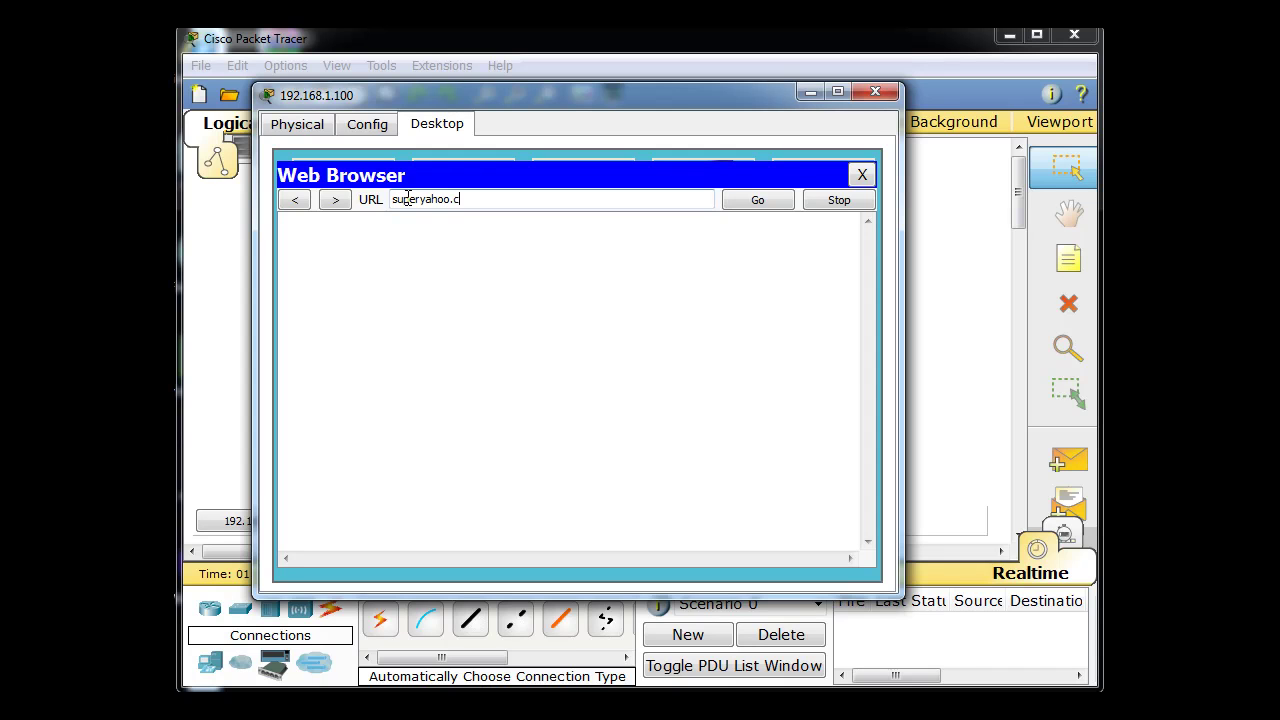
type("om")
left_click(765, 201)
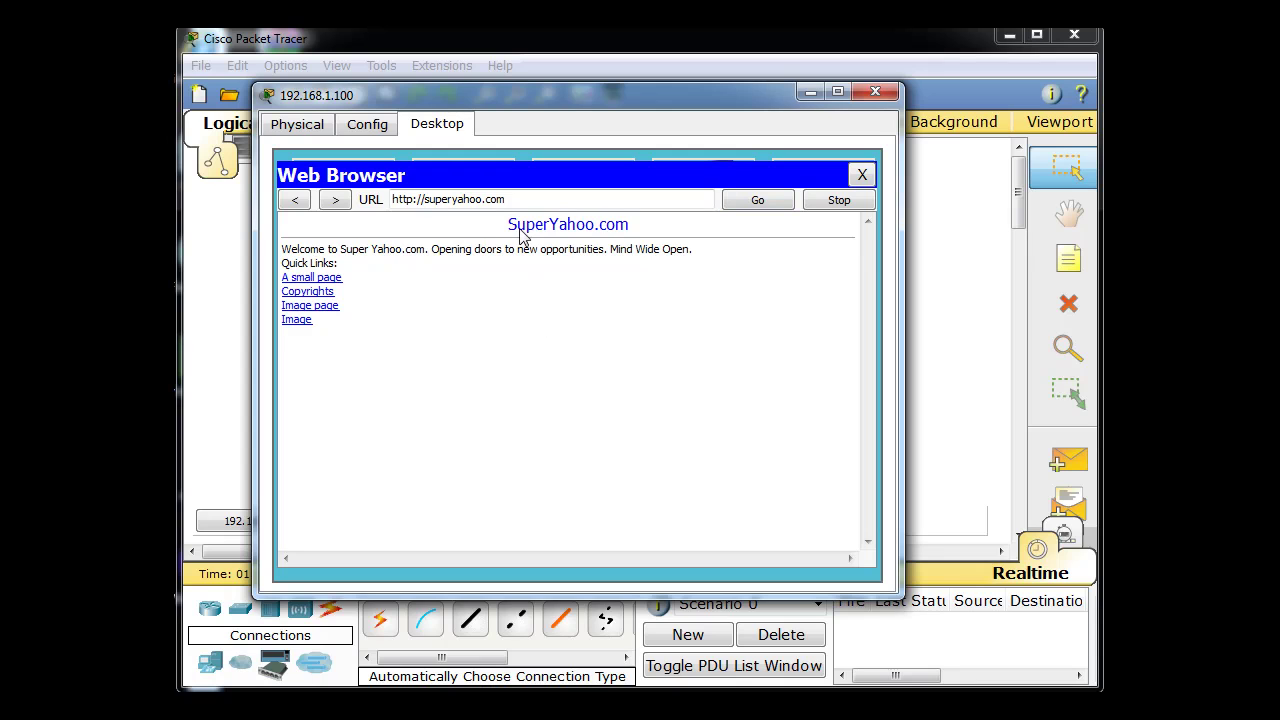
left_click(470, 202)
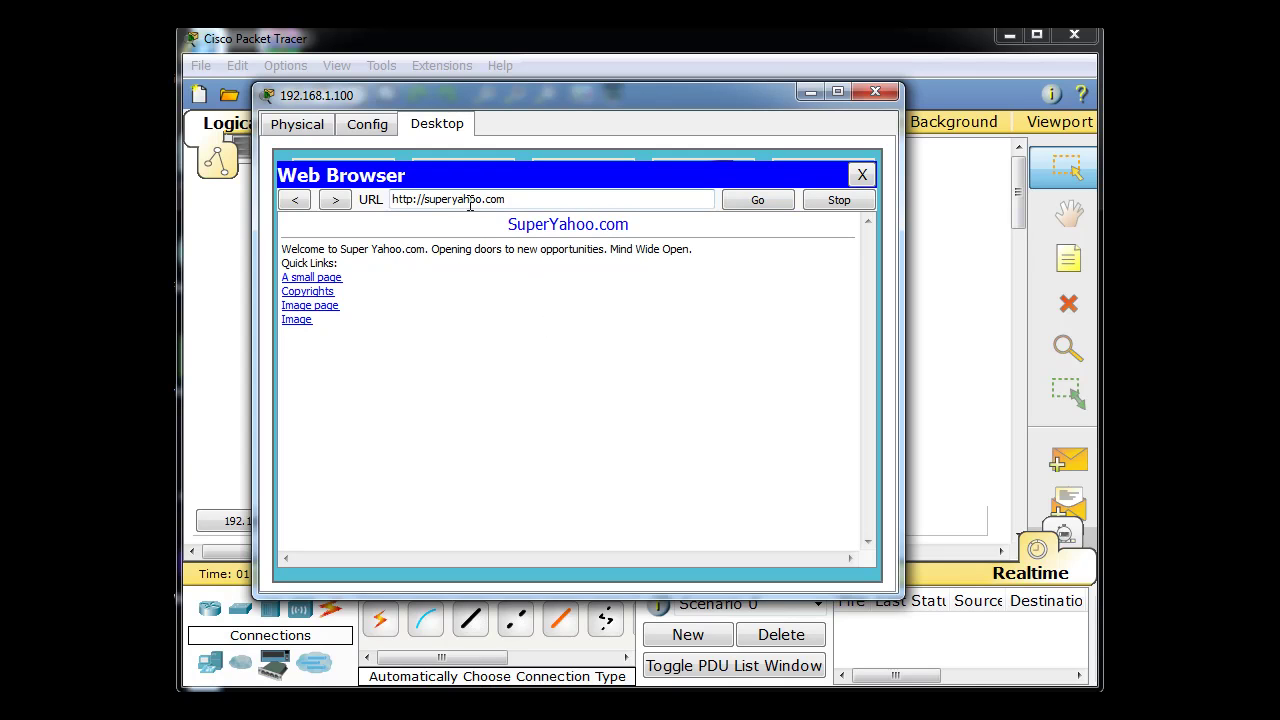
left_click(525, 316)
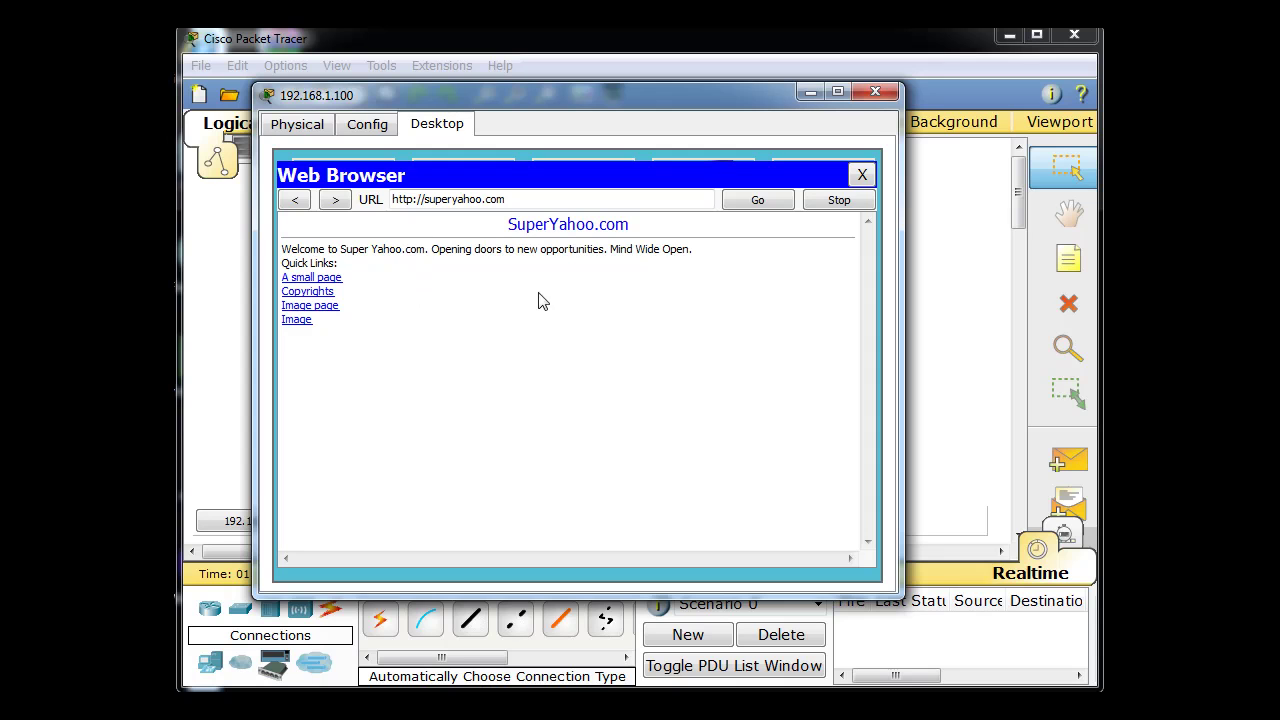